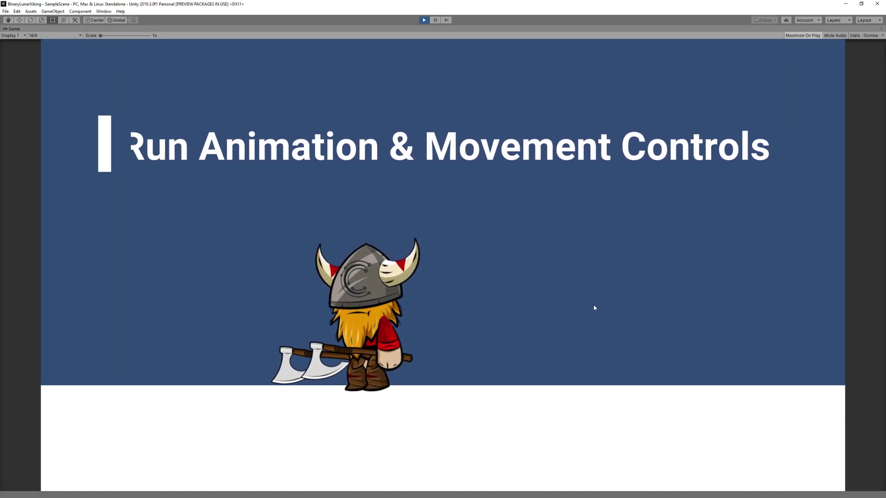
Step: Play-test the viking's run animation by moving the character back and forth across the scene in both directions
key(Left)
key(Right)
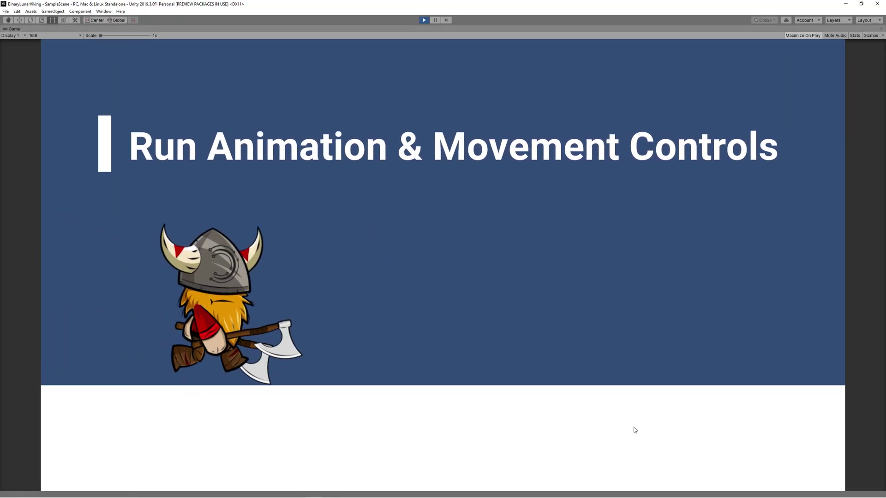
key(Left)
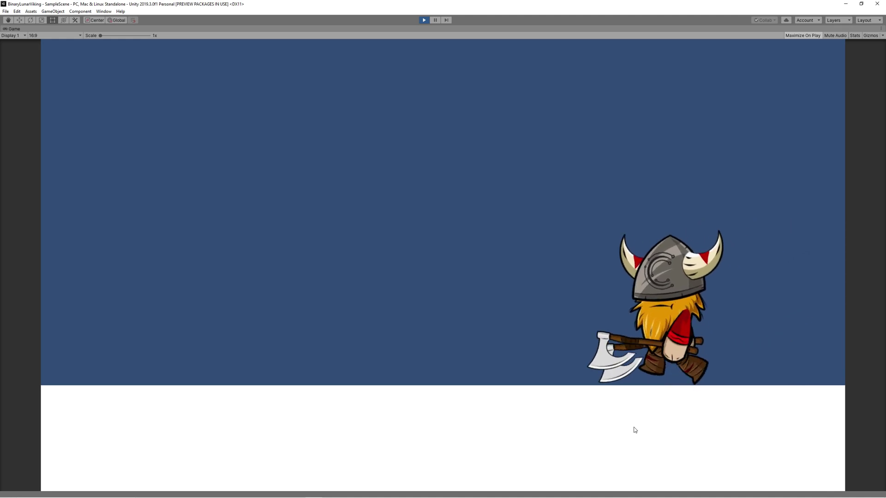
key(Right)
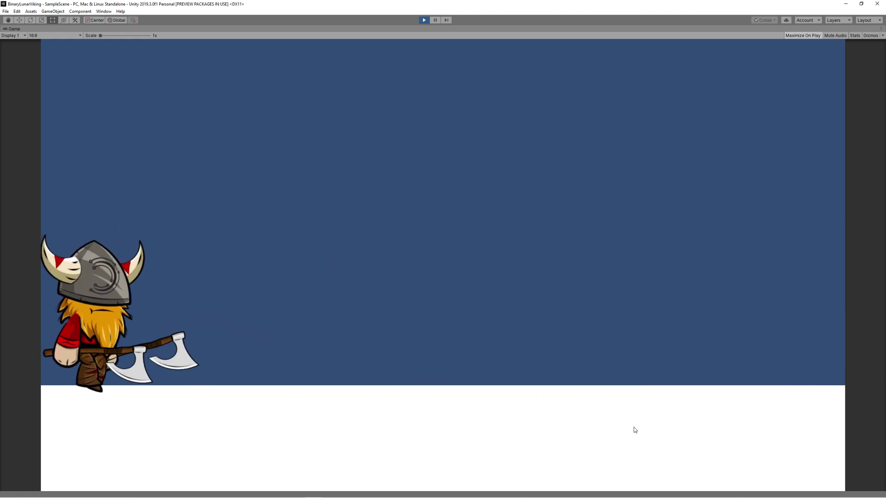
key(Left)
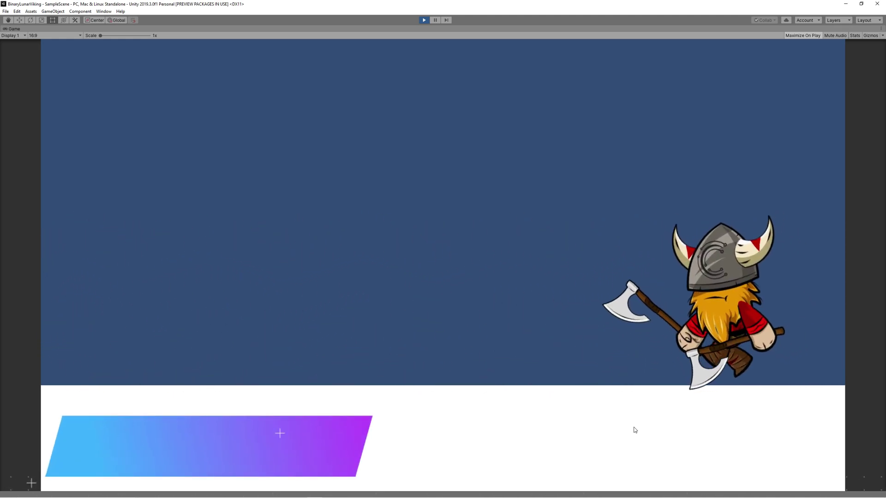
key(Right)
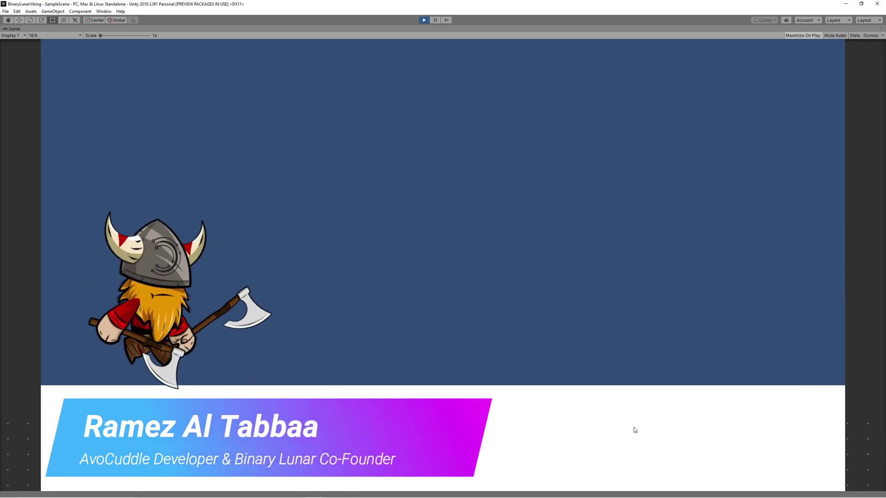
key(Left)
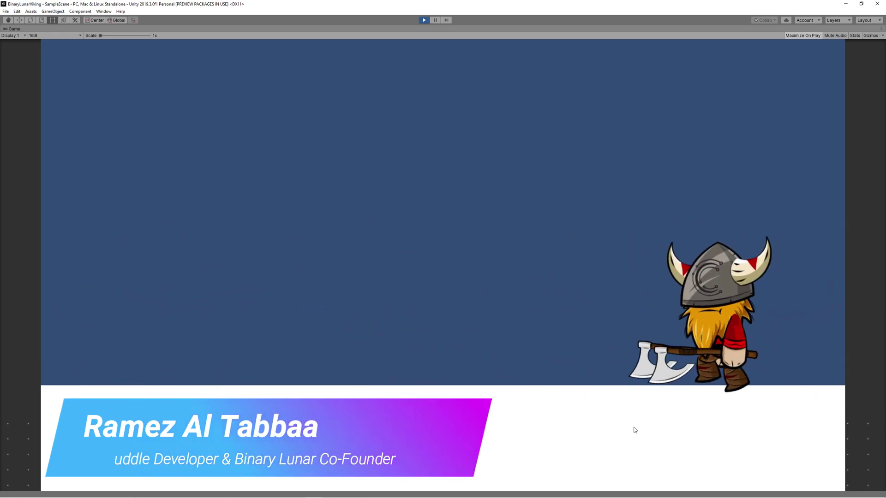
key(Right)
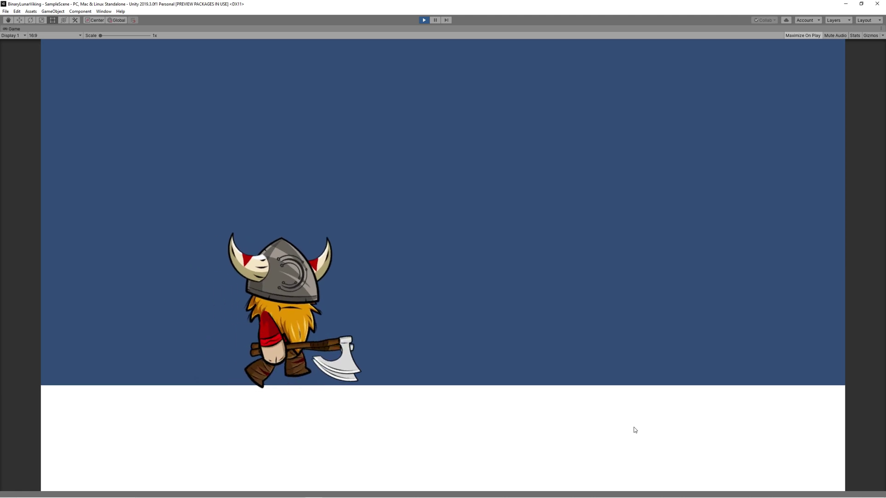
key(Left)
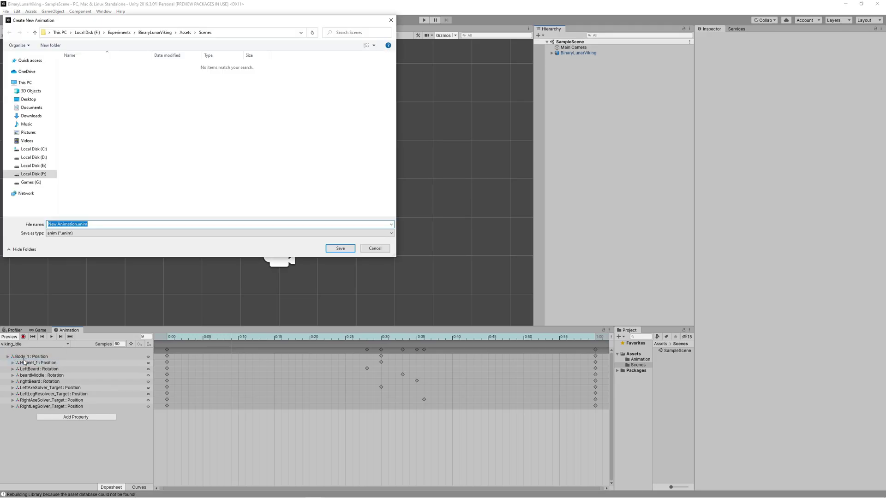
Step: Create a new animation clip named viking_run in the Animation folder
text(vi)
text(viking)
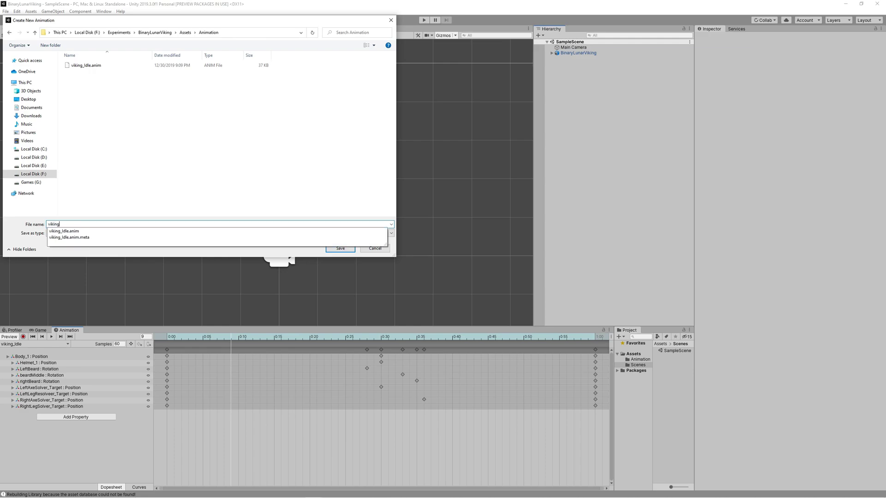
text(Run)
key(Return)
Step: Copy all first-frame keyframes from the viking_idle clip into the viking_run clip at frame 0
click(32, 344)
click(24, 351)
drag(181, 440, 159, 351)
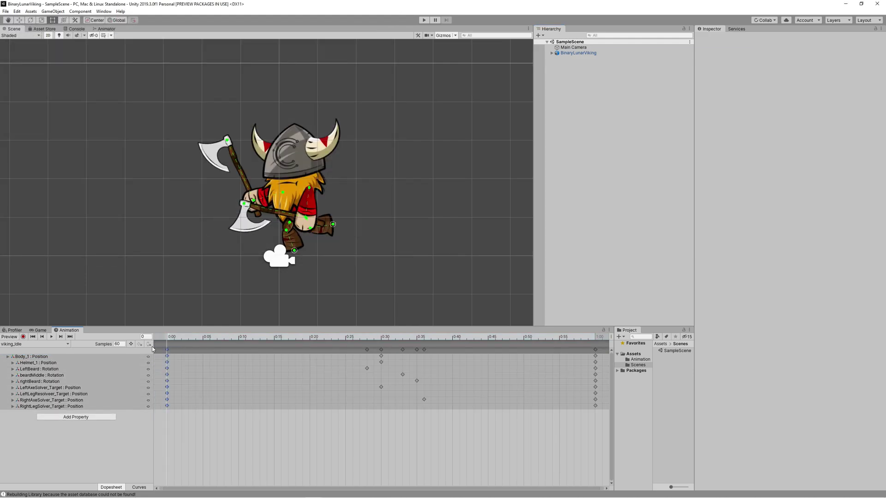
drag(198, 338, 163, 338)
drag(181, 433, 168, 337)
click(41, 345)
click(46, 360)
key(ctrl+v)
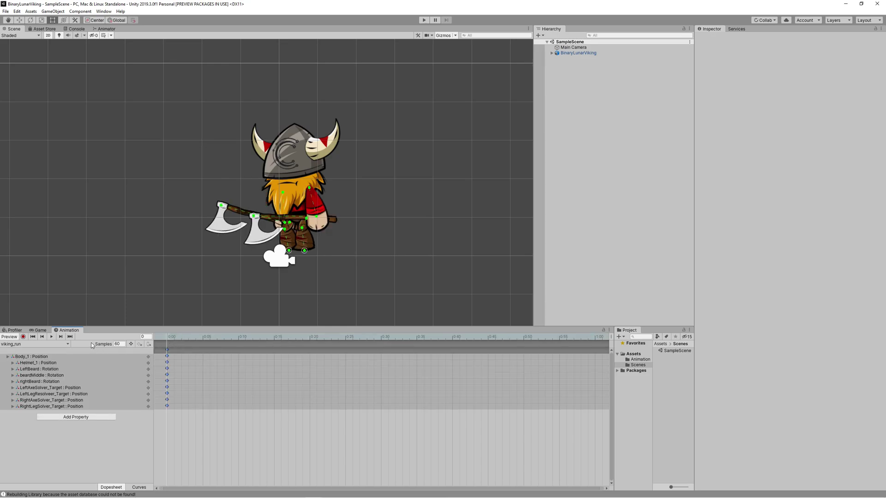
Step: Turn on keyframe recording and reposition the viking's feet at frame 0 so that the legs overlap
click(24, 338)
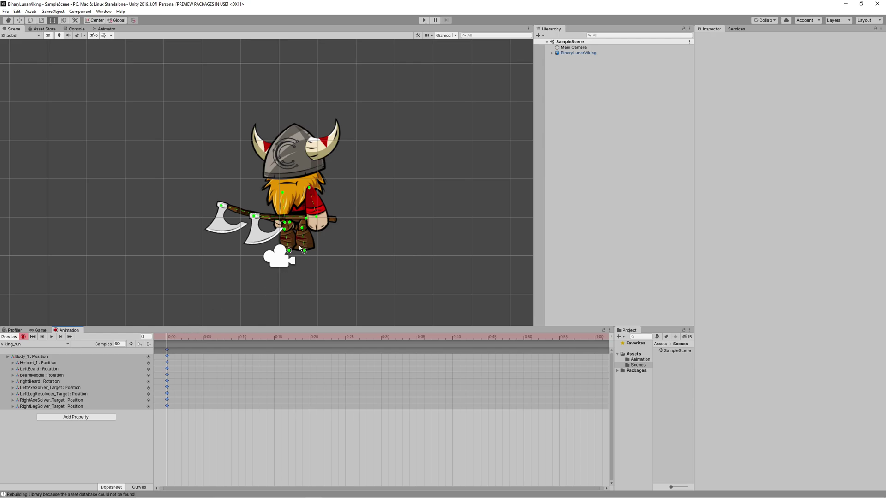
mouse_move(304, 251)
mouse_down()
mouse_move(293, 252)
mouse_move(306, 253)
mouse_up()
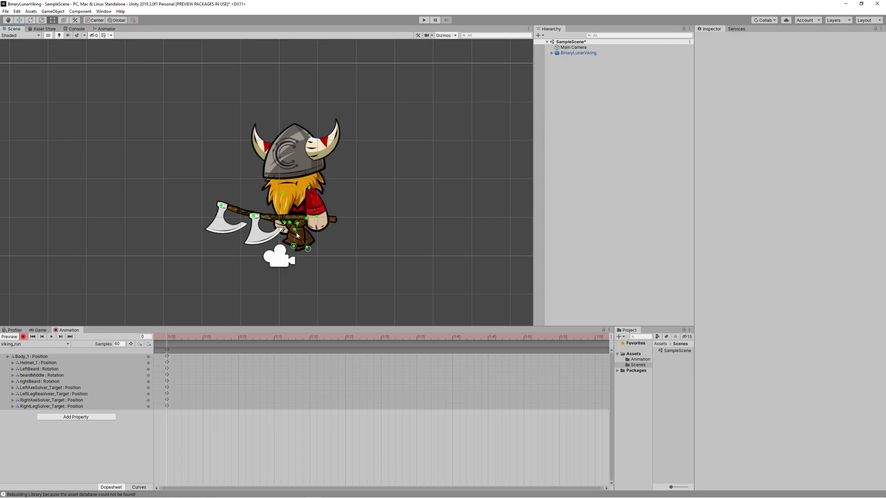
Step: Key a stride pose at frame 15 with both feet lifted and apart and the two axes swung in opposite directions
drag(168, 344, 275, 343)
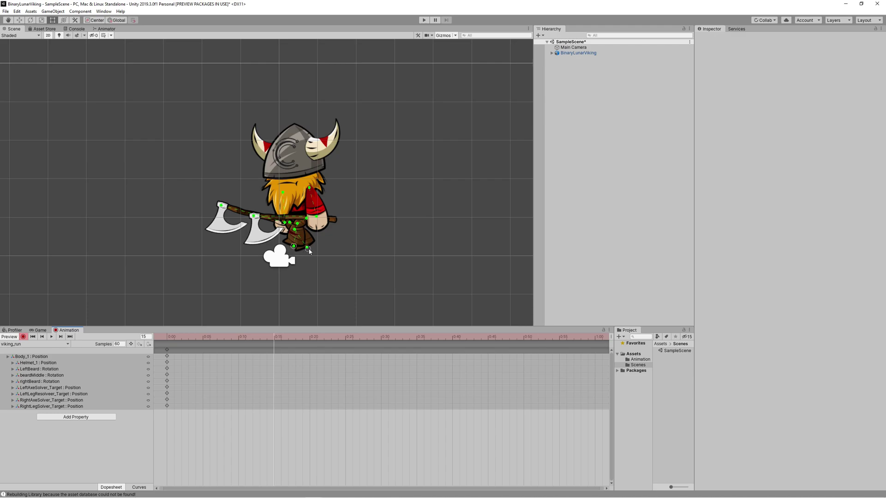
drag(294, 248, 327, 224)
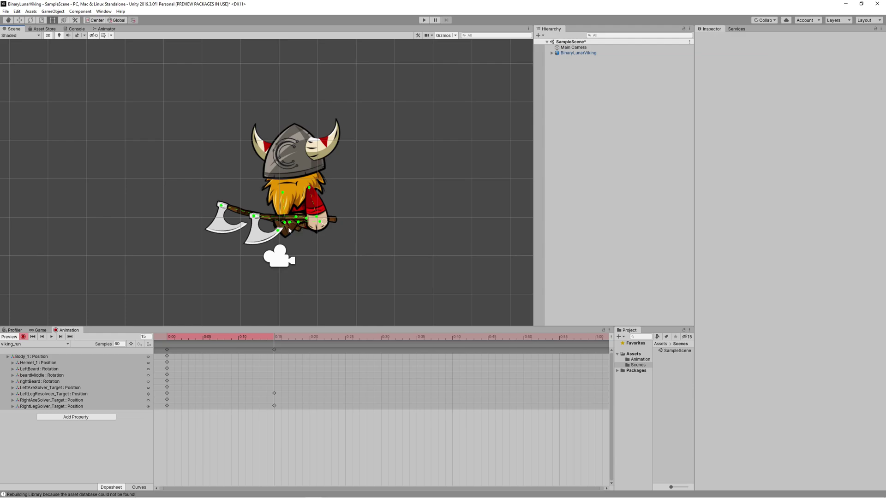
drag(255, 217, 276, 218)
drag(222, 206, 206, 188)
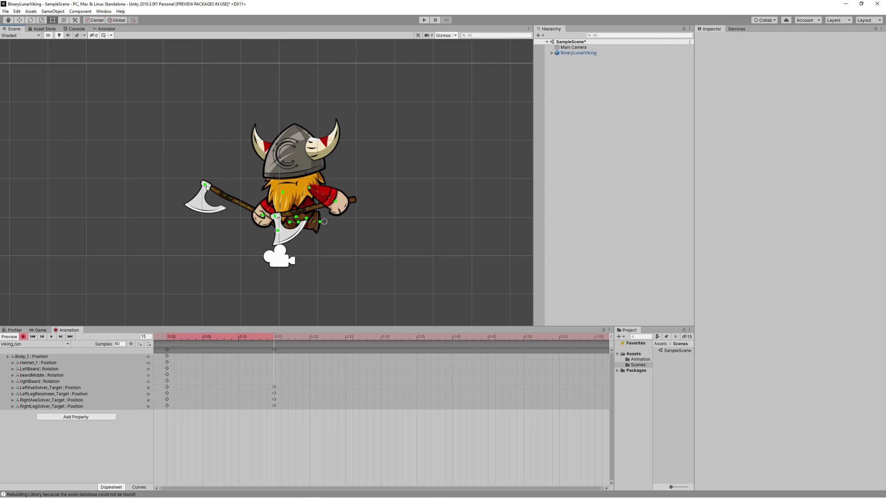
mouse_move(276, 217)
mouse_down()
mouse_move(290, 223)
mouse_move(272, 221)
mouse_up()
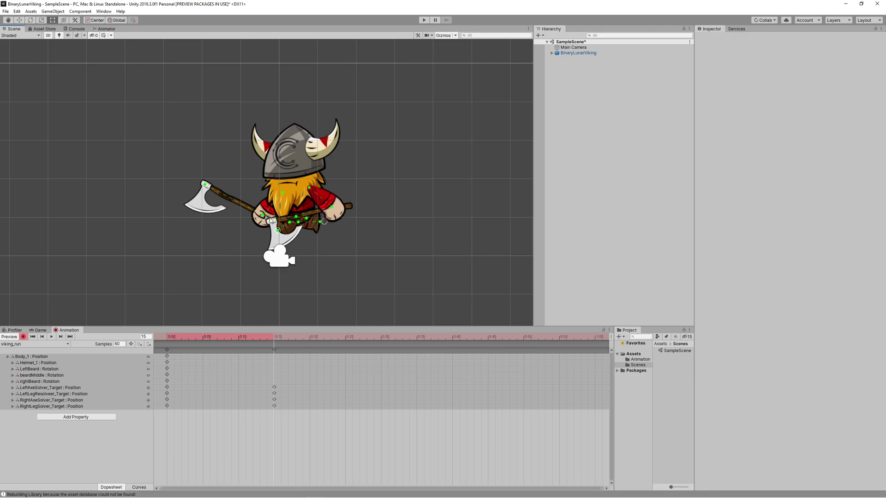
Step: Key a passing pose at frame 30 with both feet lowered close together and both axes brought back near rest
drag(368, 339, 384, 344)
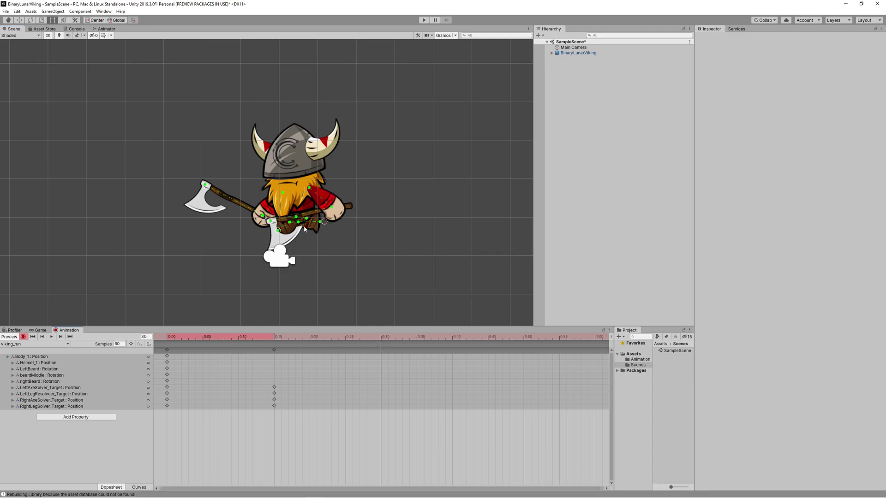
drag(278, 230, 311, 251)
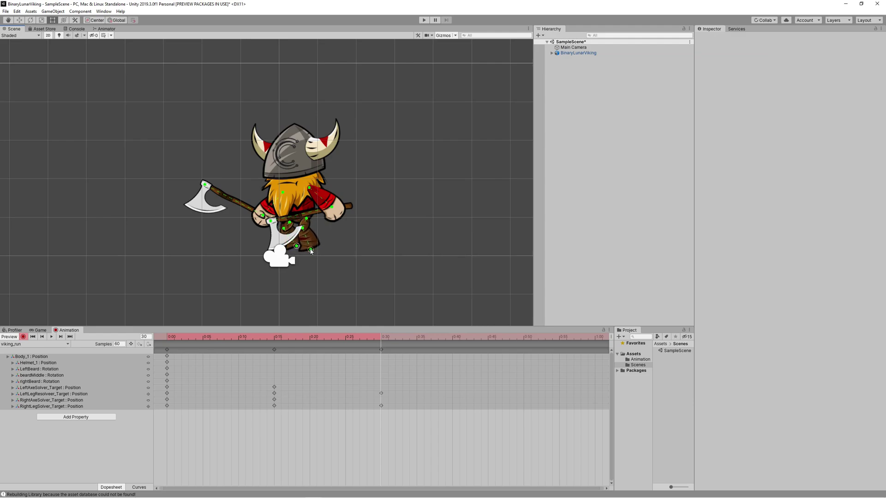
drag(272, 222, 251, 220)
drag(205, 185, 229, 212)
Step: Key the opposite stride pose at frame 45 by spreading the feet the other way and repositioning both axes
click(489, 338)
drag(311, 250, 343, 229)
drag(297, 246, 249, 218)
click(232, 214)
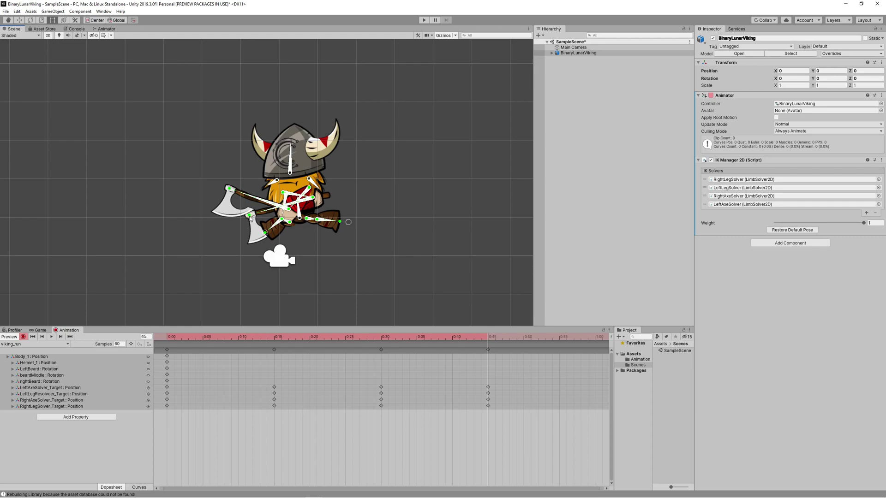
drag(250, 217, 246, 220)
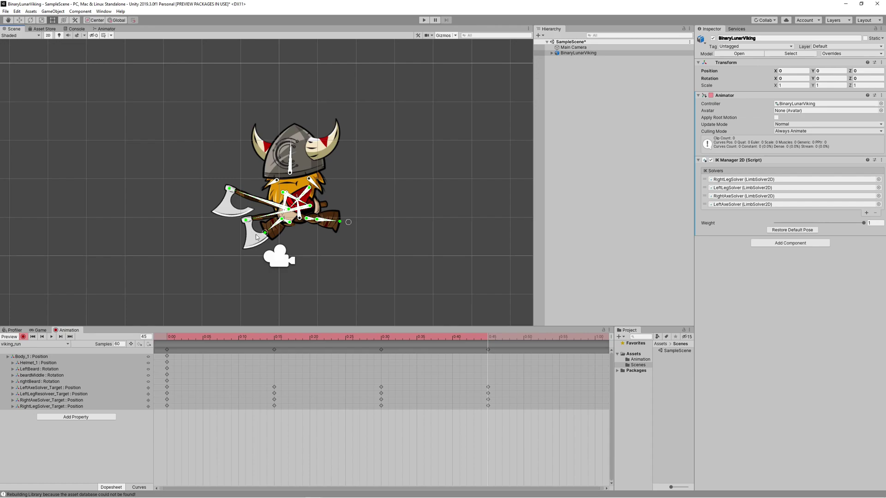
Step: Copy all frame 0 keyframes to frame 60 to close the loop and play back the clip
click(597, 338)
drag(188, 441, 159, 348)
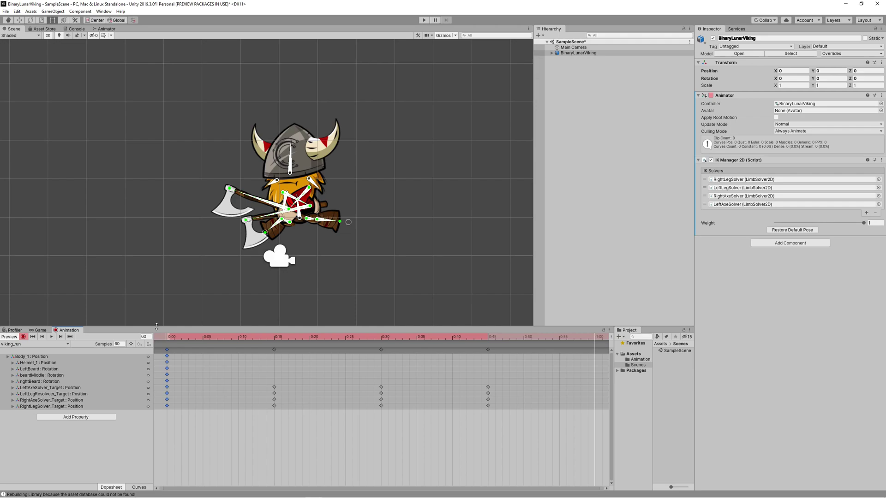
key(ctrl+v)
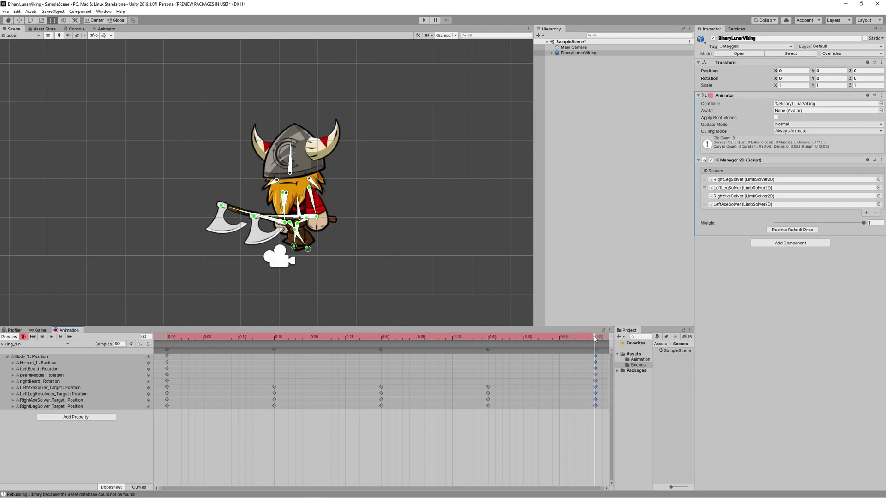
click(50, 336)
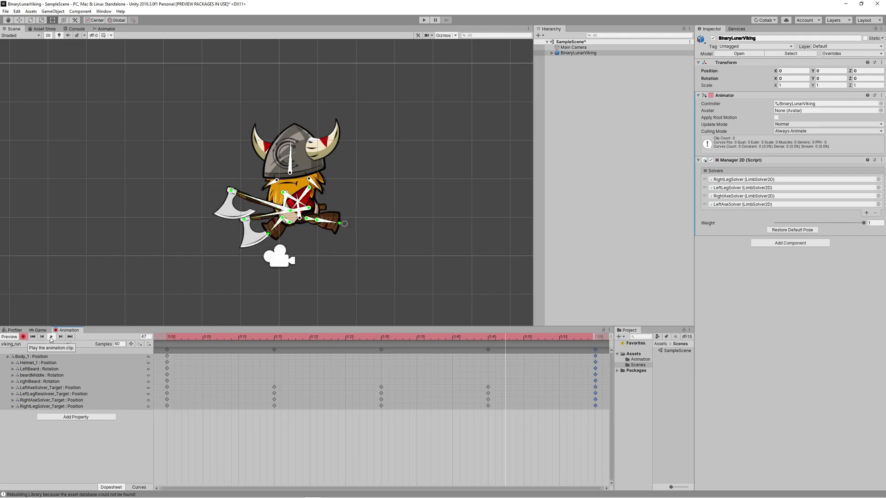
Step: Shorten the run cycle by moving the pose keyframes to frames 10, 20, 30 and 40, and play it back
click(280, 338)
drag(273, 417, 240, 353)
drag(346, 413, 381, 351)
drag(316, 353, 310, 354)
drag(478, 423, 502, 350)
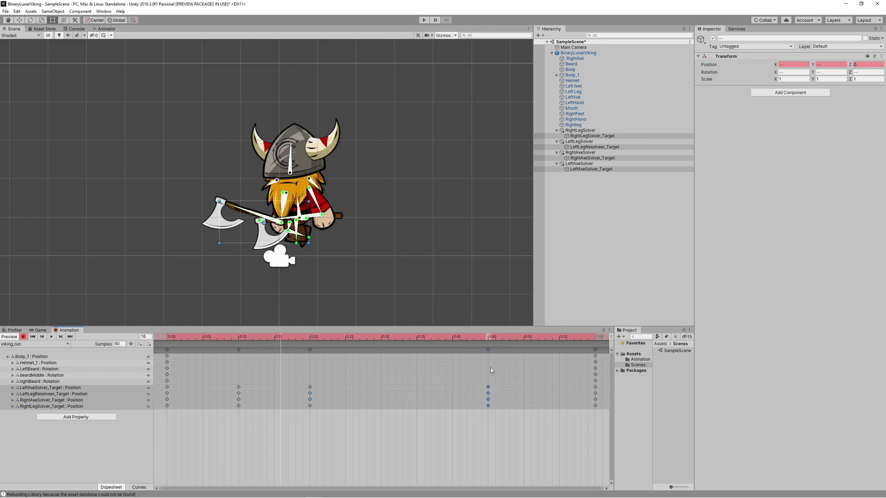
drag(489, 389, 380, 383)
shift+drag(566, 447, 452, 376)
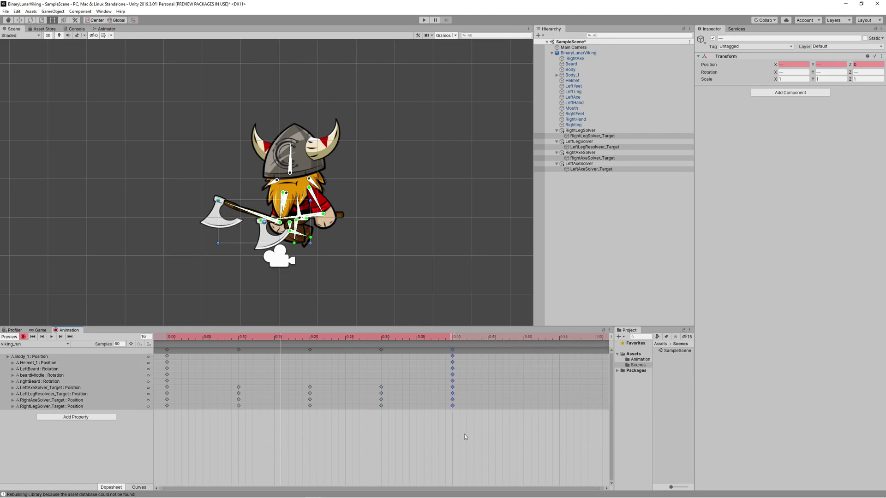
click(52, 338)
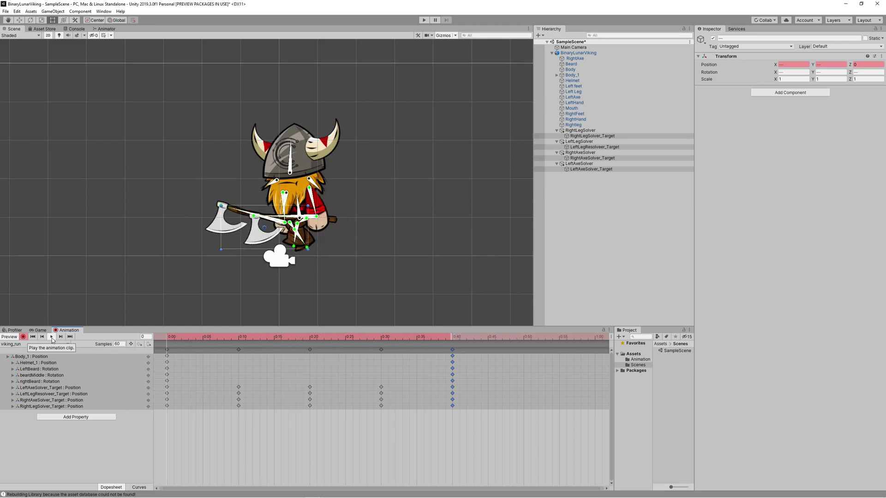
Step: Raise the Body_1 bone to about 1.289 in Y at frame 10
drag(302, 339, 382, 346)
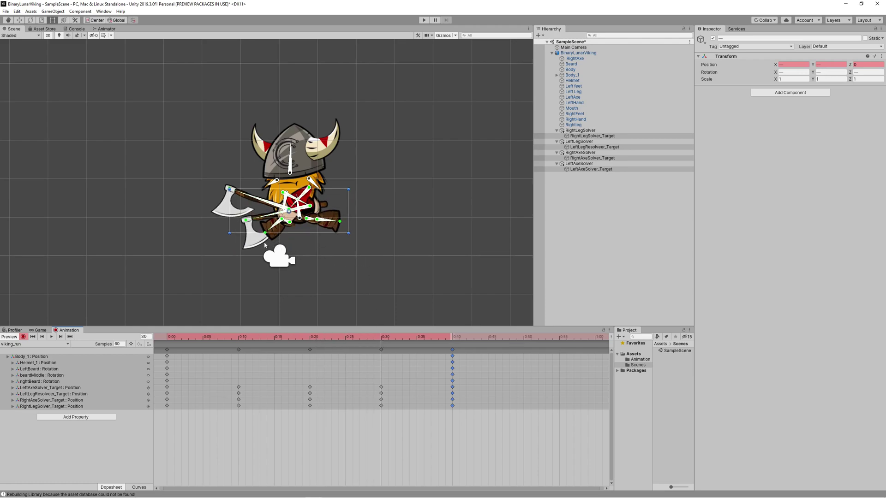
drag(387, 337, 310, 340)
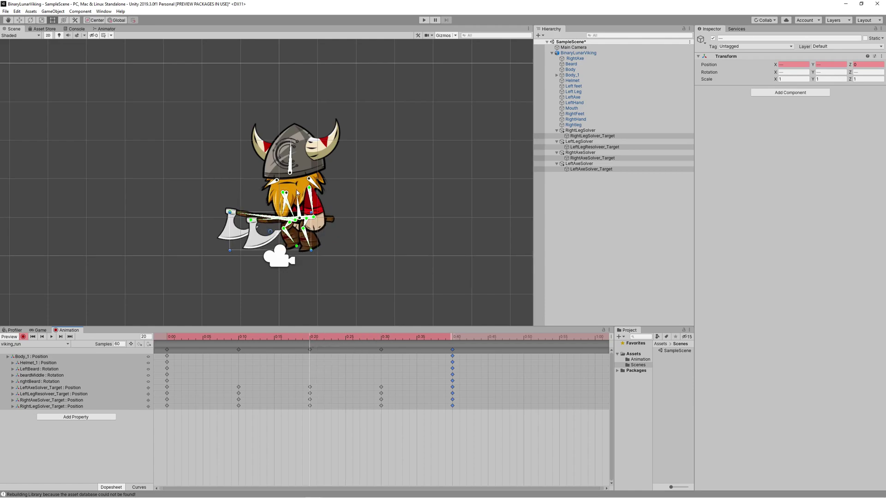
click(299, 210)
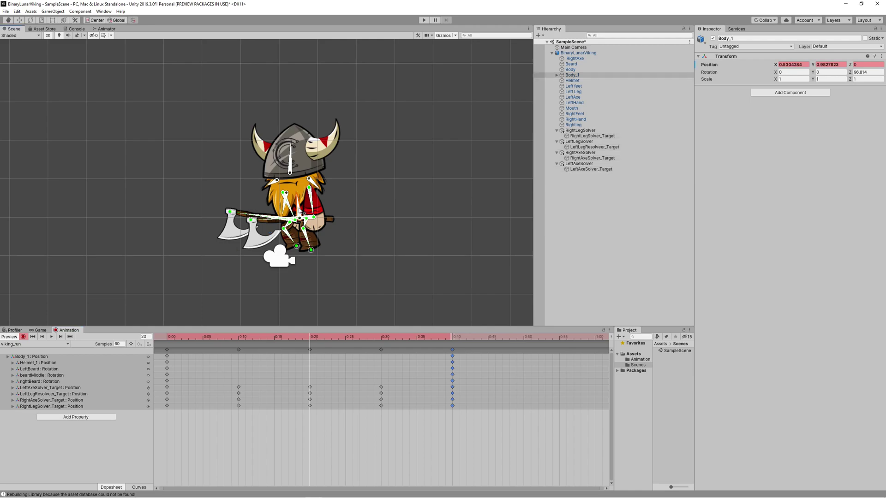
drag(307, 337, 239, 337)
key(w)
drag(301, 192, 303, 181)
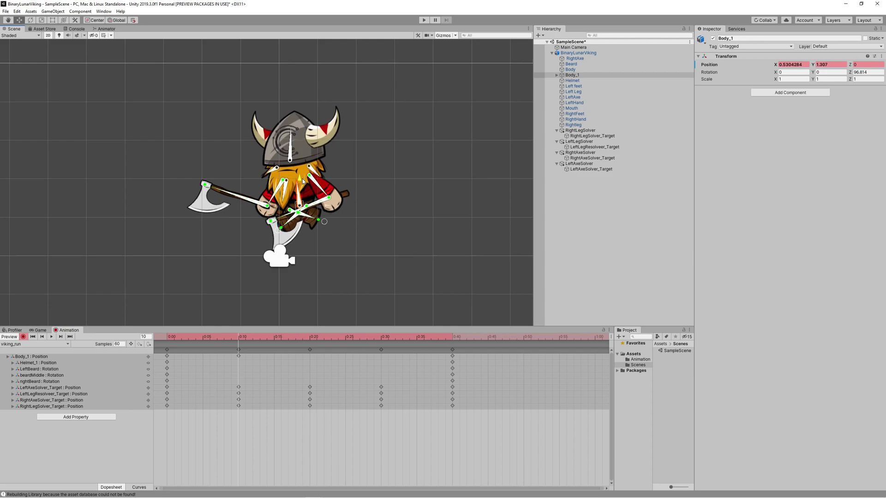
drag(303, 180, 303, 181)
Step: Raise the Body_1 bone at frame 30 and compare it with the body position at frame 10
drag(264, 337, 384, 341)
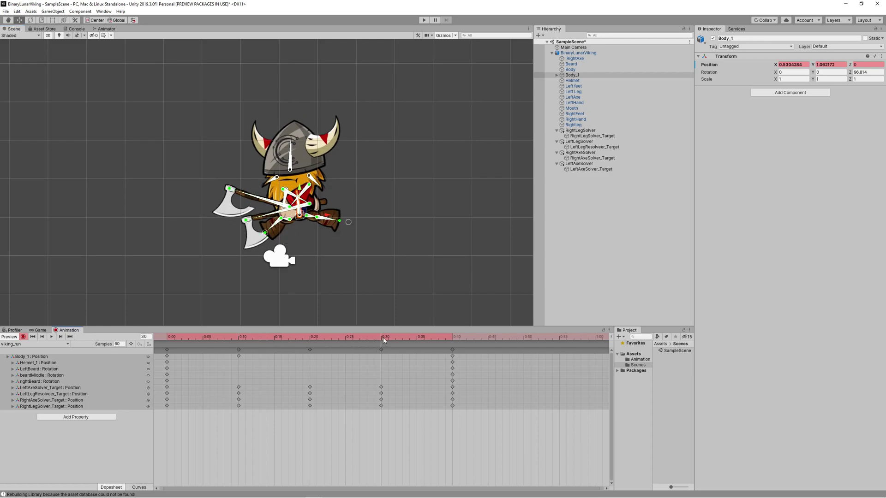
drag(299, 196, 304, 180)
drag(380, 340, 240, 360)
drag(248, 360, 238, 360)
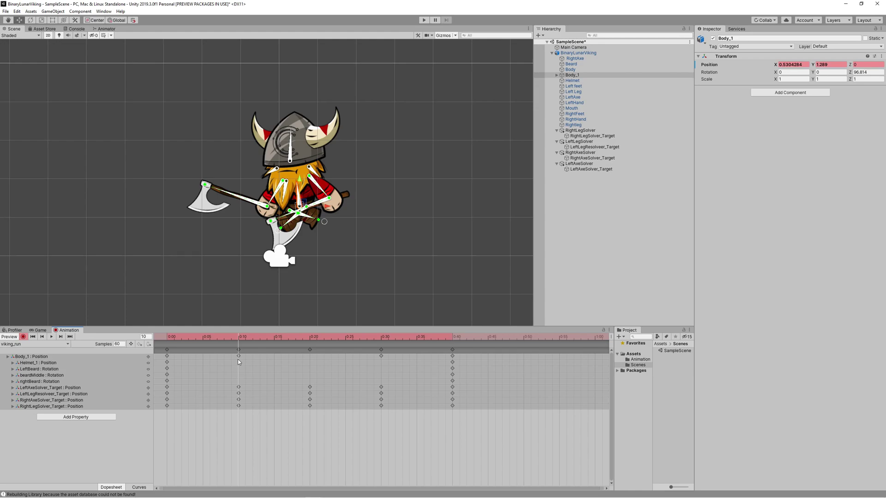
Step: Copy the Body_1 position keyframe from frame 0 to frame 20 and play back the clip
click(81, 358)
click(167, 356)
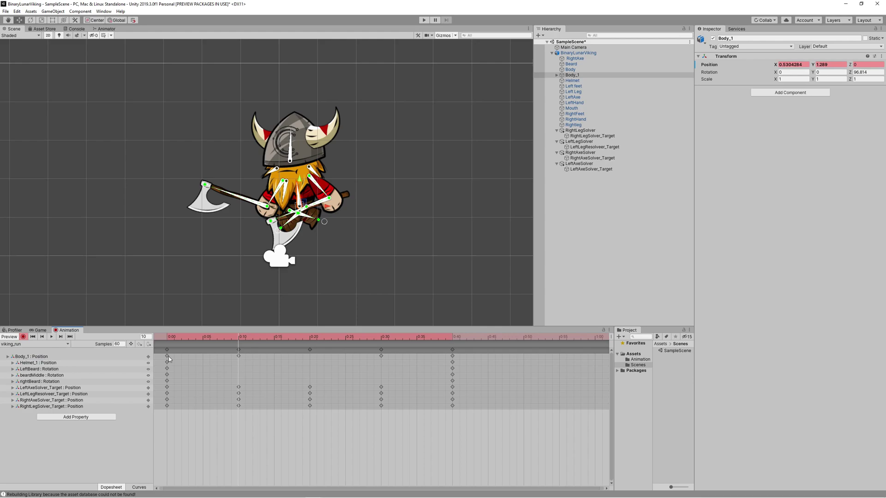
click(309, 338)
key(ctrl+v)
key(space)
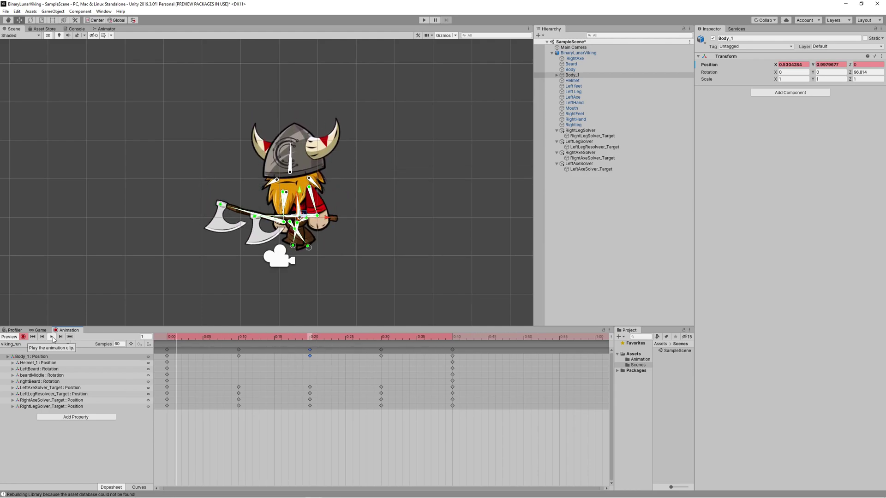
Step: Raise the left leg target and the right axe target slightly in the frame 10 pose
click(238, 339)
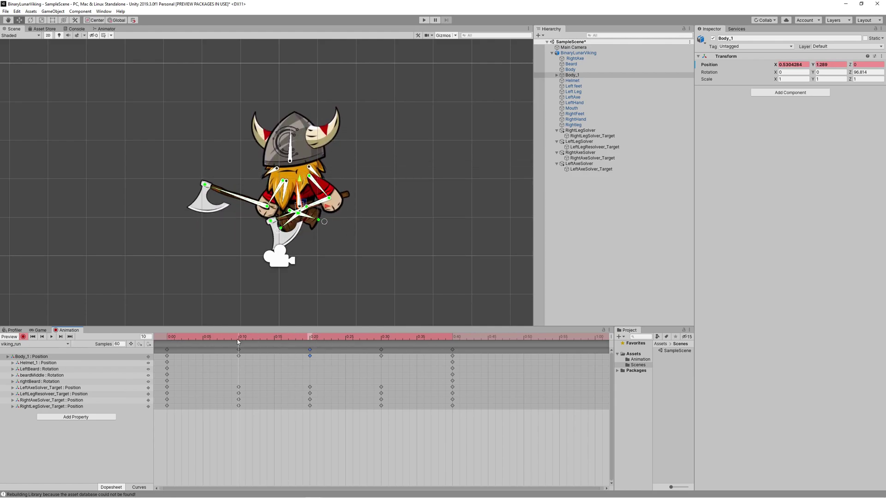
scroll(319, 263, up, 3)
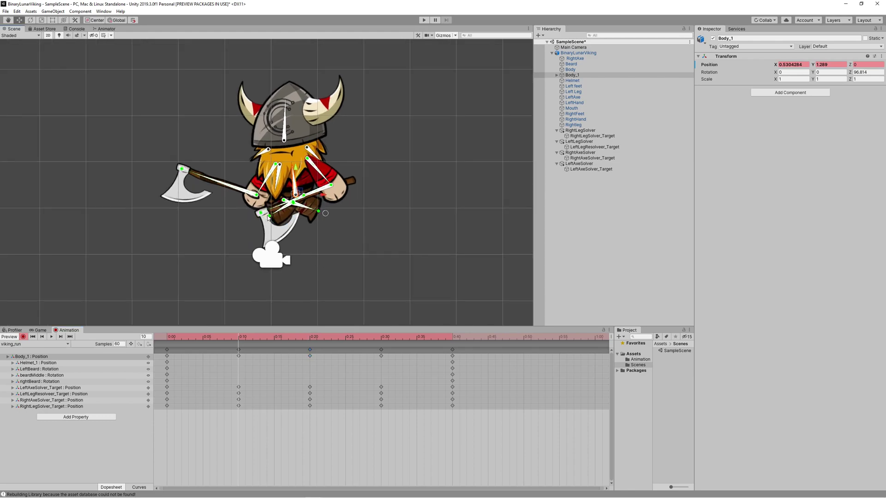
drag(327, 216, 332, 209)
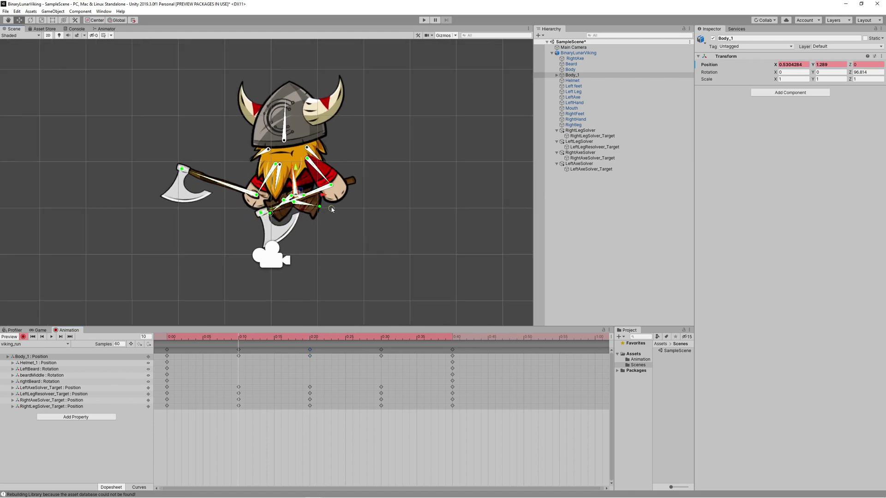
drag(262, 212, 259, 198)
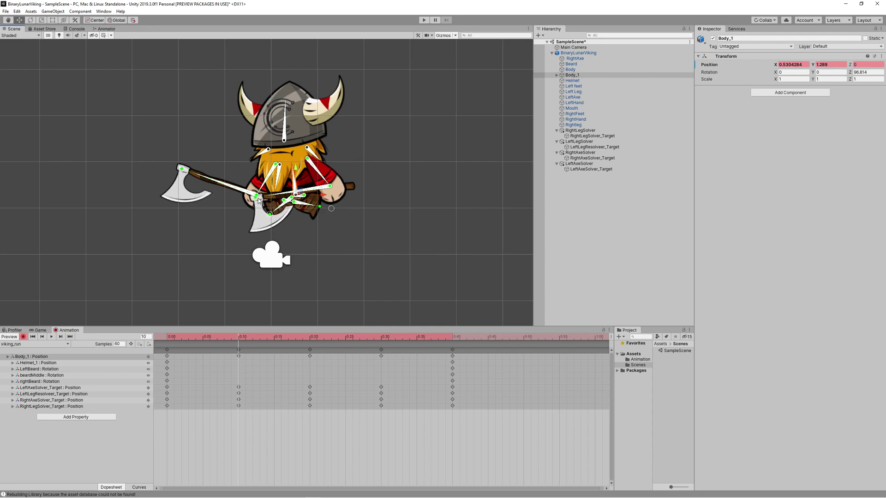
Step: Raise both leg targets and both axe targets in the frame 30 pose and play back the clip
drag(271, 333, 382, 333)
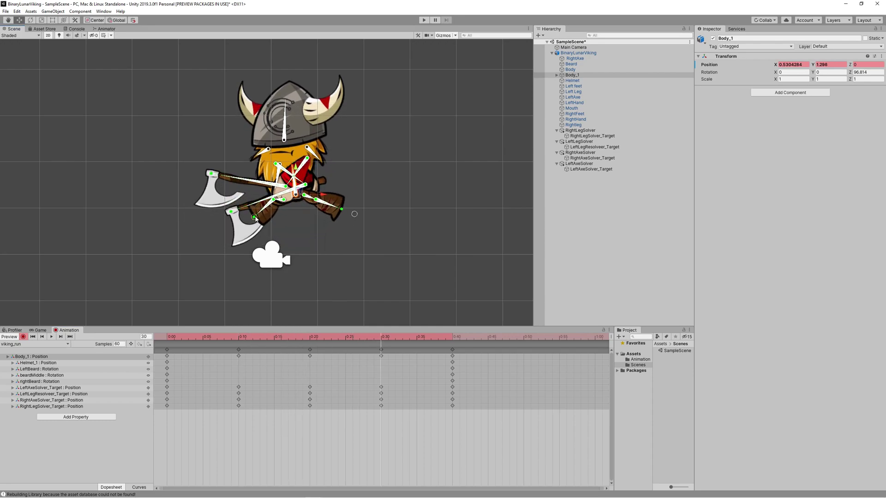
drag(354, 214, 344, 193)
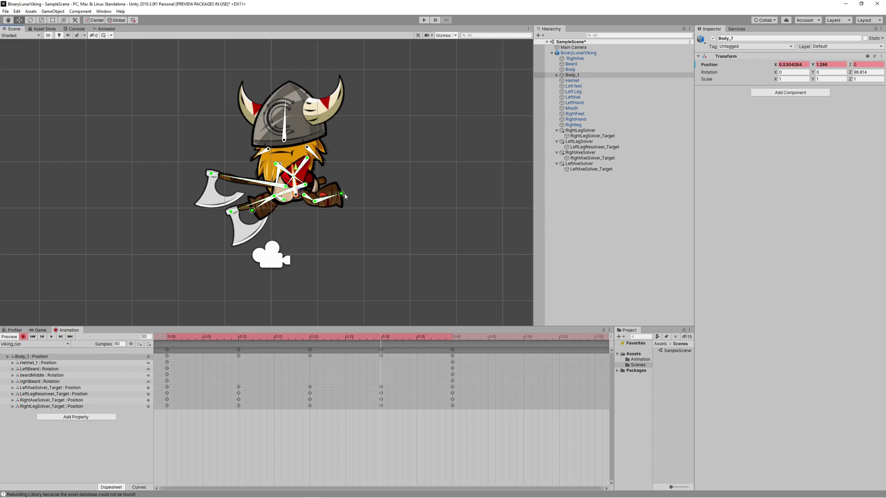
drag(211, 174, 222, 170)
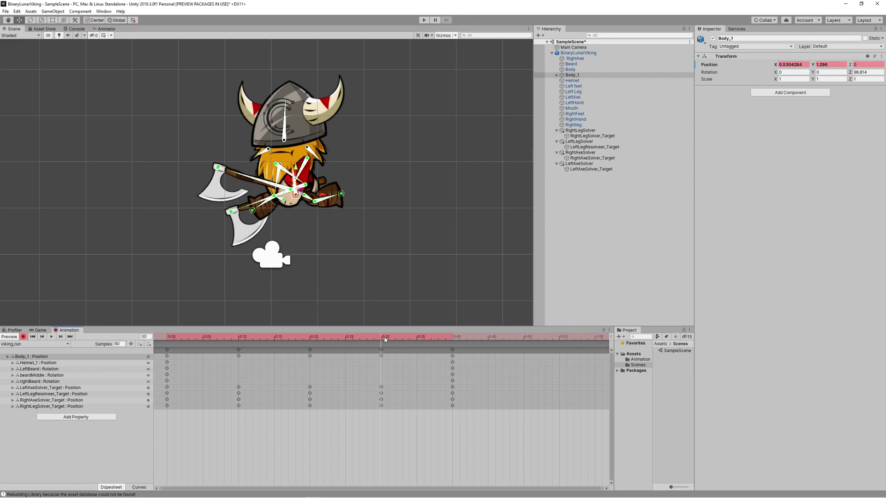
drag(231, 212, 231, 194)
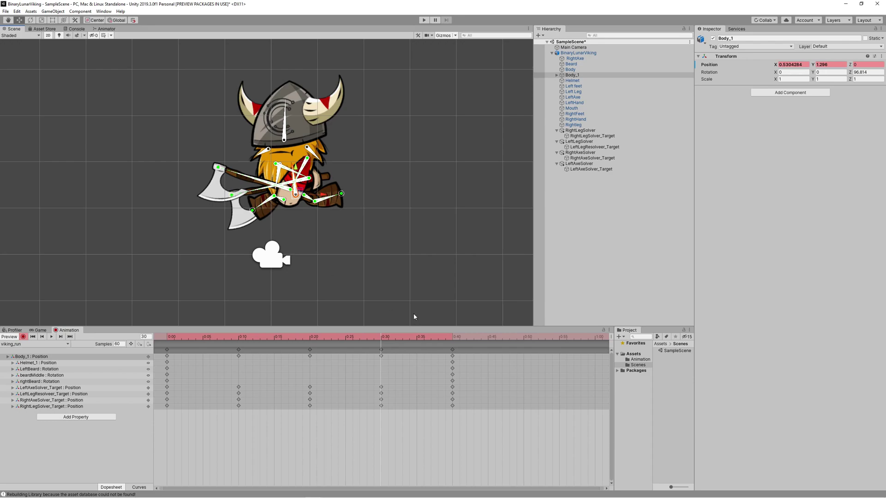
drag(416, 336, 453, 337)
click(52, 337)
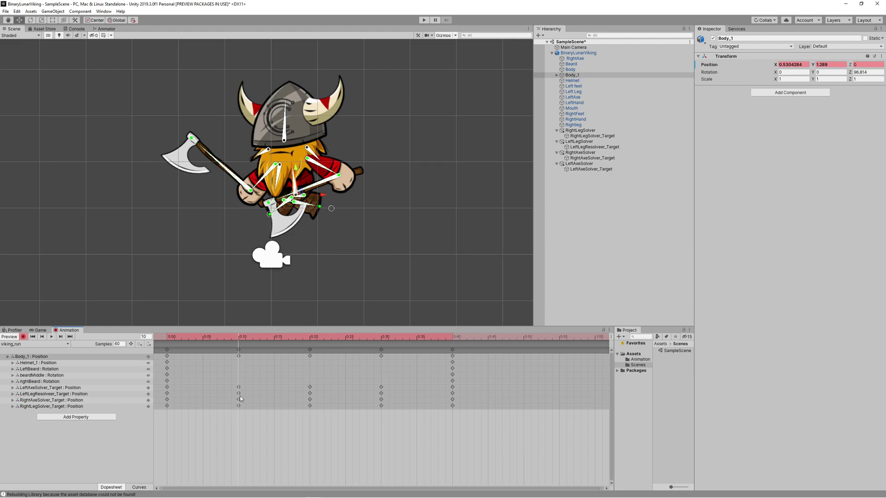
Step: Delay the right axe target keyframes to frames 1, 12, 21 and 32 and the left leg target's to 2, 13, 23 and 33, and play the clip
click(47, 400)
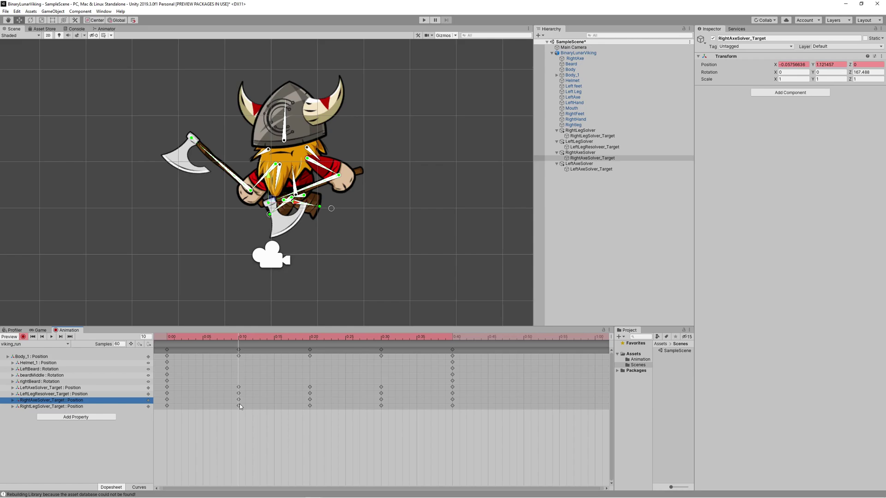
click(175, 402)
drag(166, 400, 181, 393)
click(240, 400)
click(239, 393)
mouse_move(240, 394)
mouse_down()
mouse_move(261, 395)
mouse_move(255, 400)
mouse_up()
drag(310, 400, 329, 394)
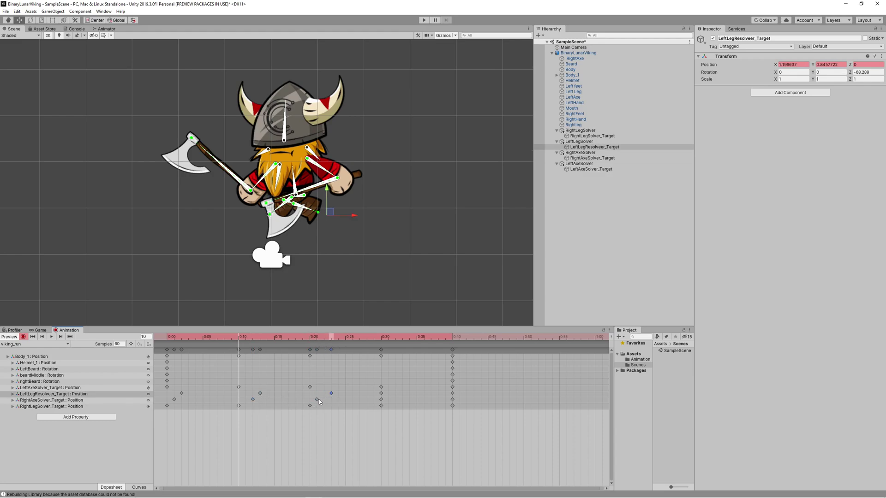
drag(382, 400, 401, 394)
click(52, 337)
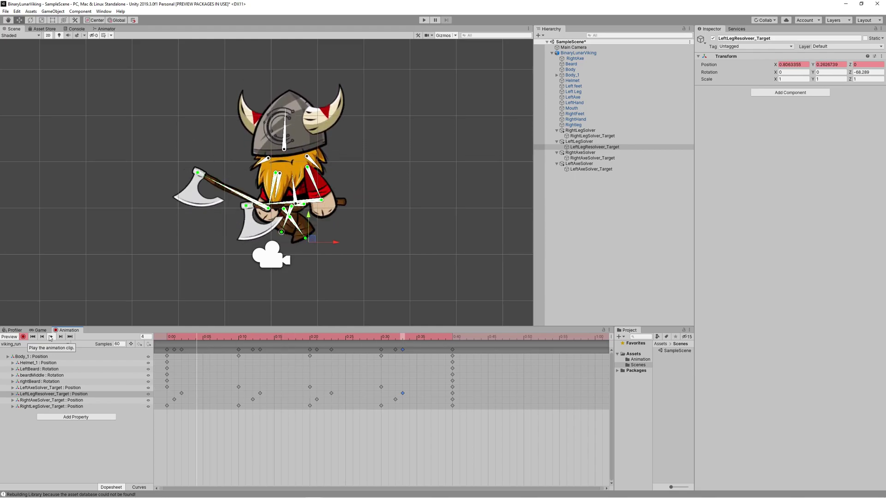
Step: Retime the left leg target keyframes to frames 0, 8, 17 and 34 and the right axe target's to 0, 9, 18 and 32, and play the clip
drag(188, 392, 167, 394)
click(182, 400)
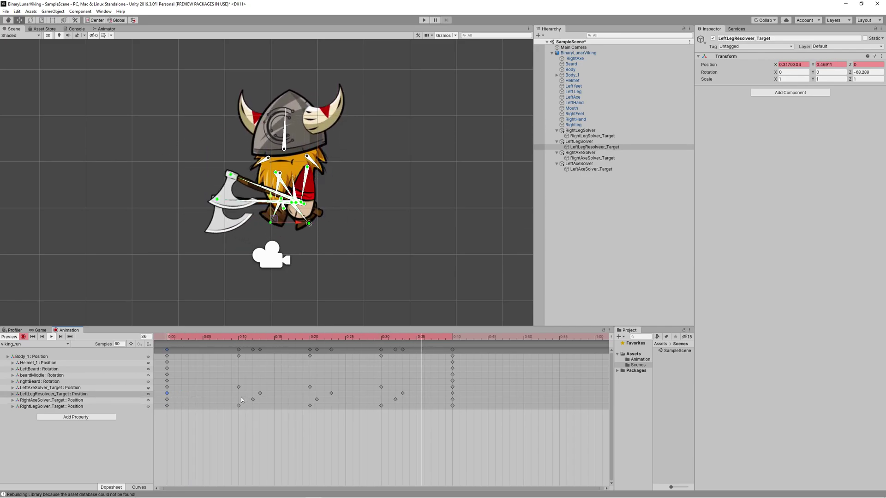
click(252, 399)
drag(259, 394, 238, 400)
drag(331, 394, 310, 400)
drag(403, 394, 382, 394)
drag(396, 399, 407, 397)
drag(310, 400, 222, 394)
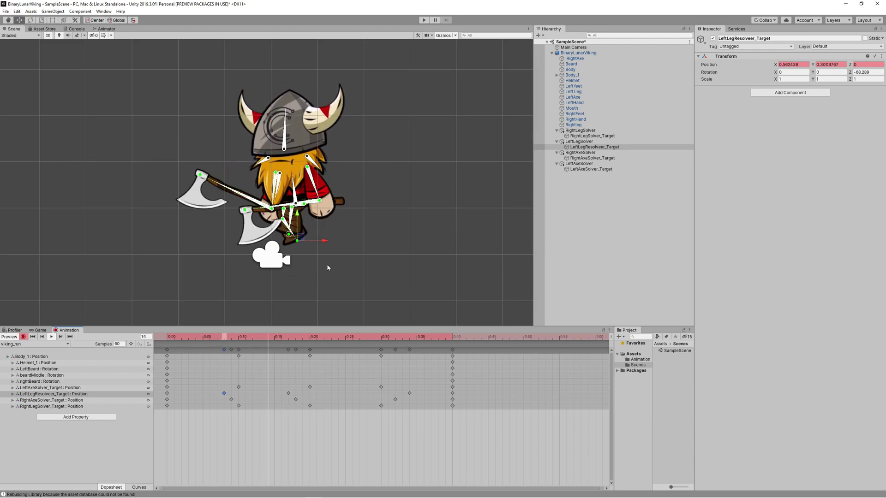
click(23, 337)
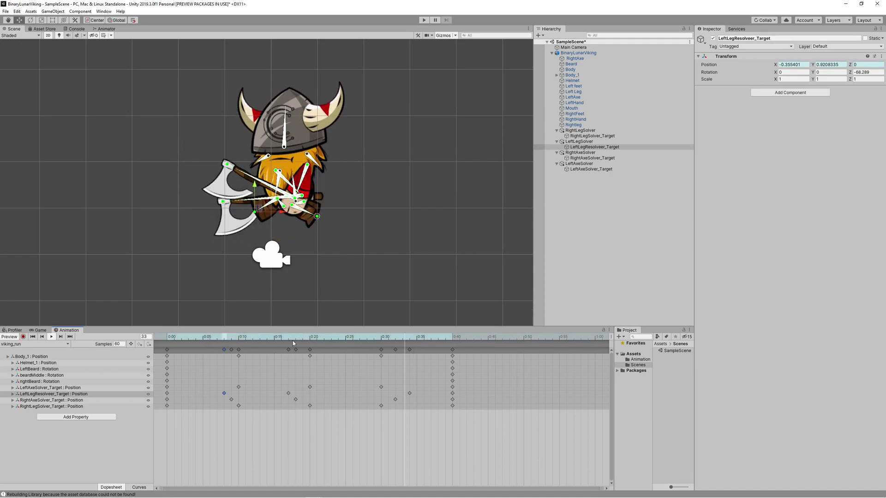
click(23, 337)
click(51, 337)
Step: Raise the Helmet_1 bone to X 1.257, Y 0.102 at frame 10 and lower it to X 1.187, Y 0.113 at frame 20
click(240, 338)
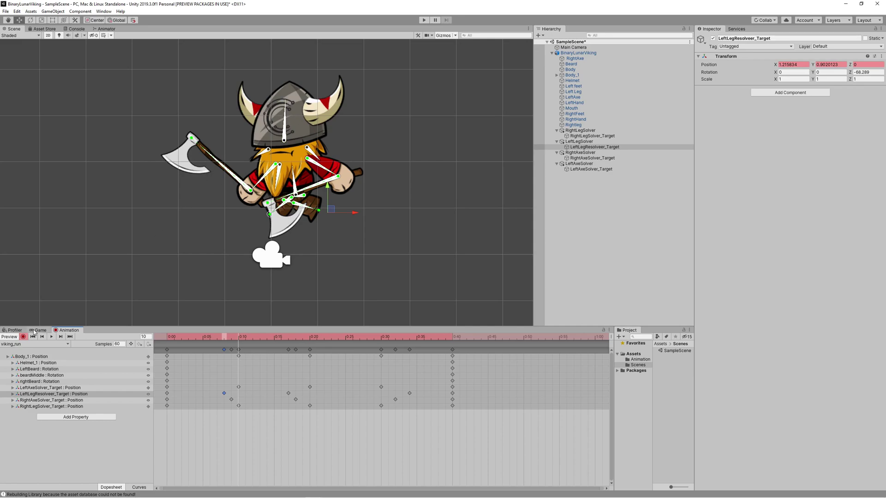
click(285, 130)
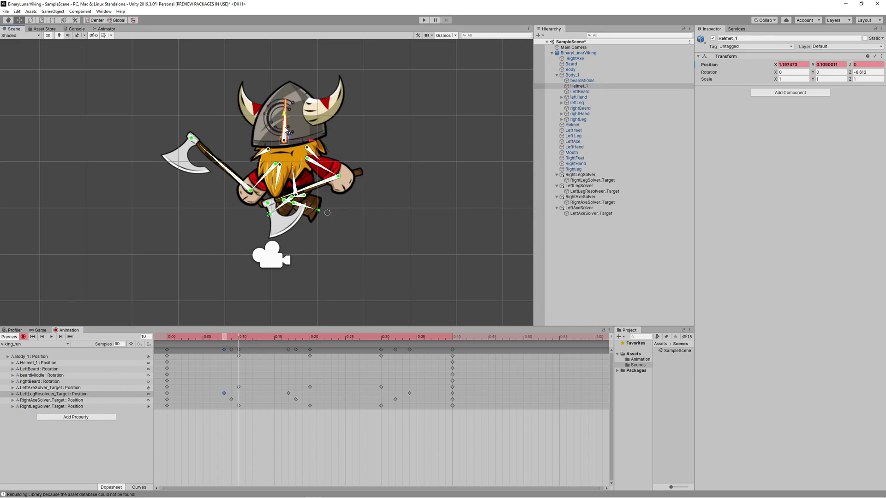
drag(283, 115, 286, 111)
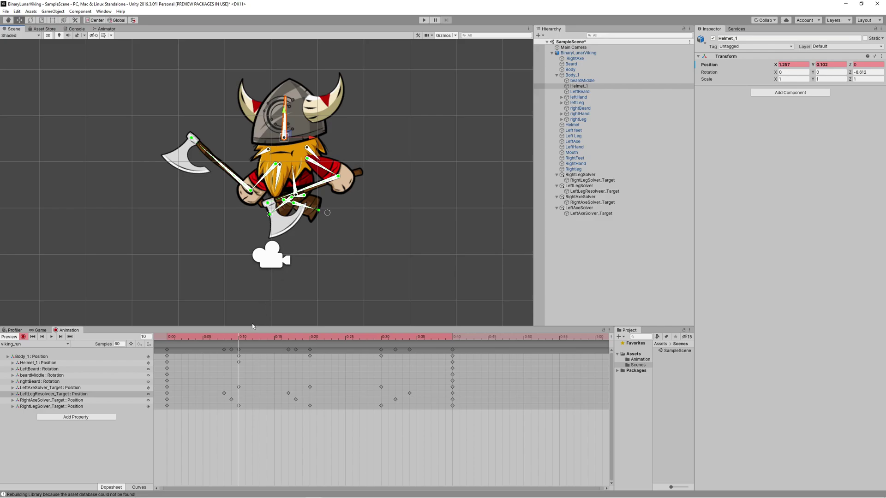
mouse_move(238, 337)
mouse_down()
mouse_move(258, 337)
mouse_move(169, 344)
mouse_move(243, 349)
mouse_up()
drag(248, 340, 310, 351)
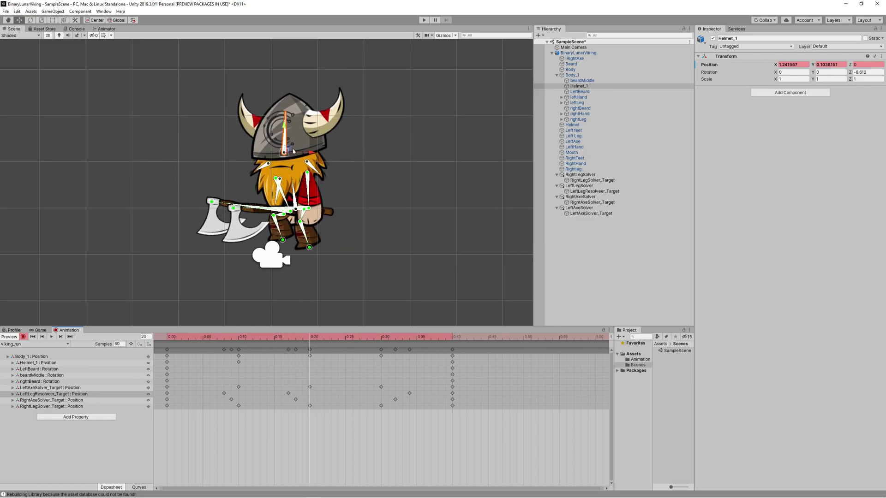
drag(286, 129, 285, 133)
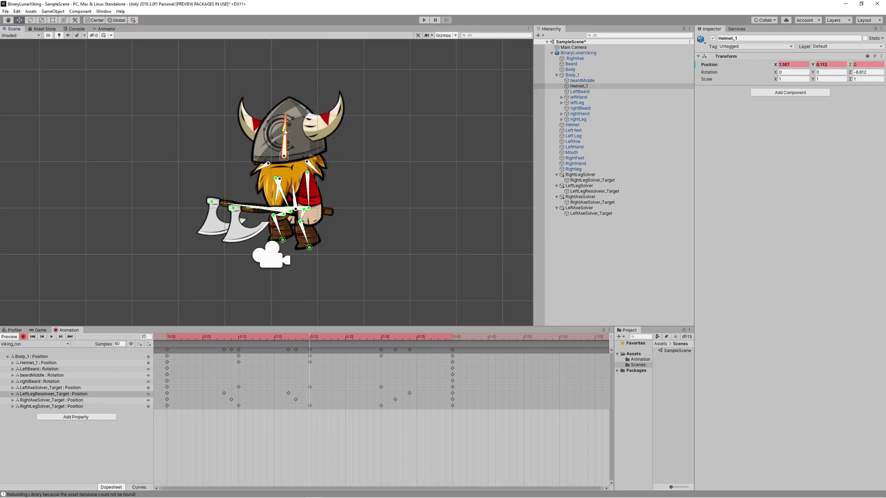
Step: Raise the Helmet_1 bone to X 1.271, Y 0.1 at frame 30 and play back the clip
drag(310, 340, 383, 349)
drag(283, 118, 286, 112)
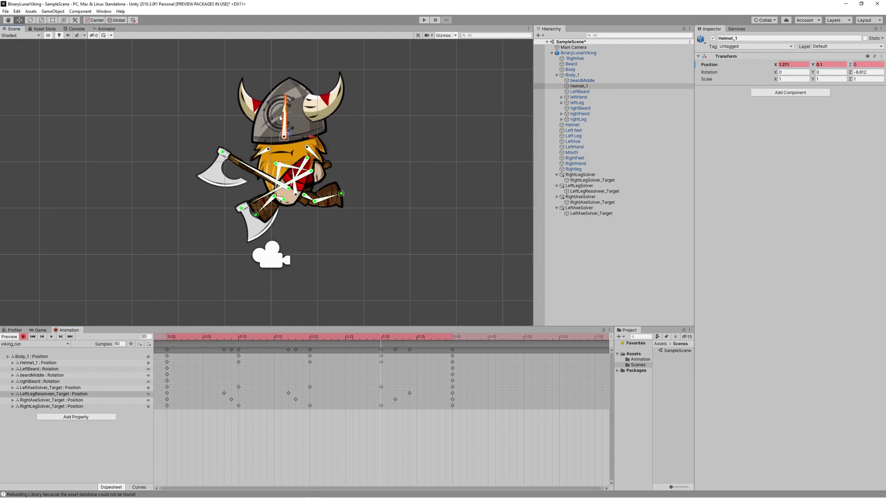
click(53, 338)
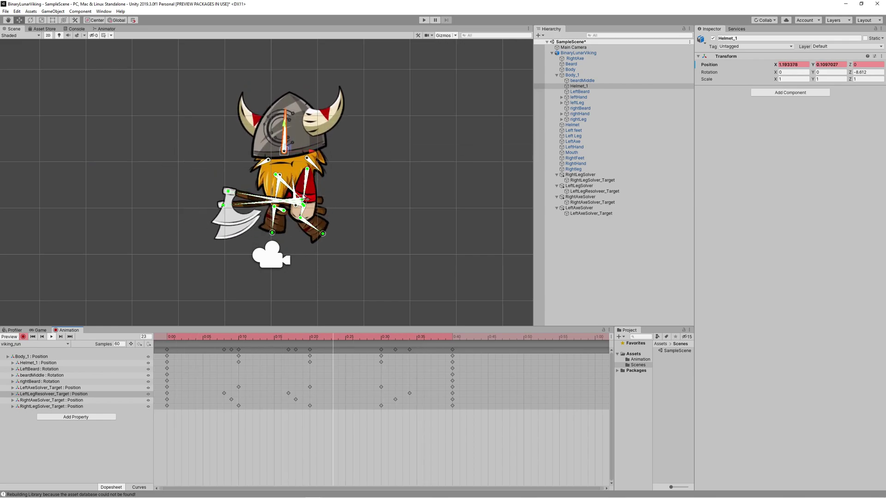
key(e)
drag(296, 109, 293, 108)
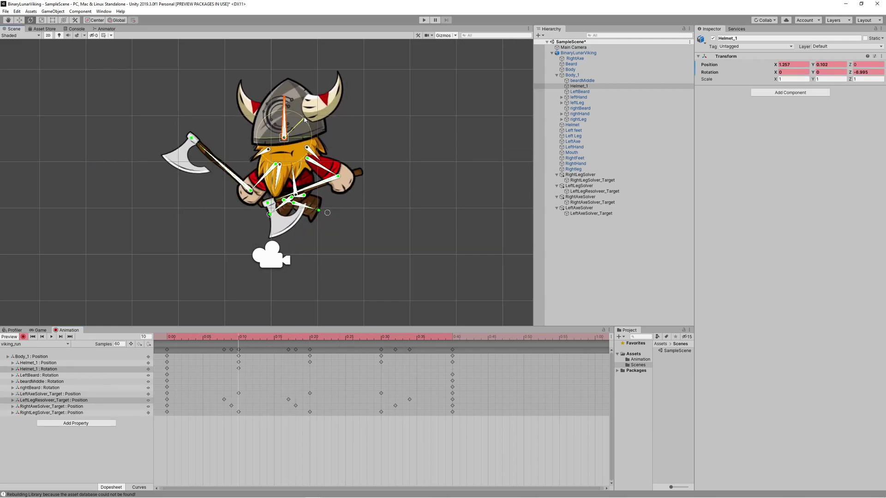
drag(326, 337, 381, 337)
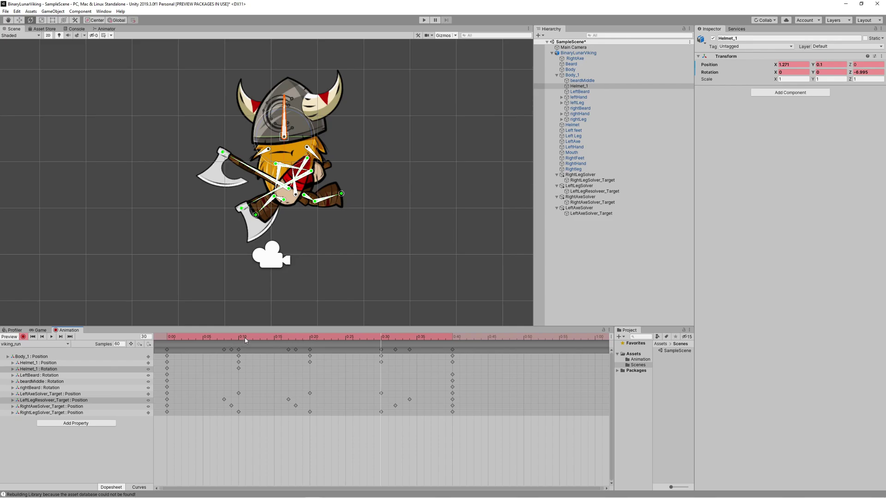
key(ctrl+z)
Step: Rotate the Helmet_1 bone to about -6.45 in Z at frame 10 and copy its frame 0 rotation keyframe to frame 20
click(232, 350)
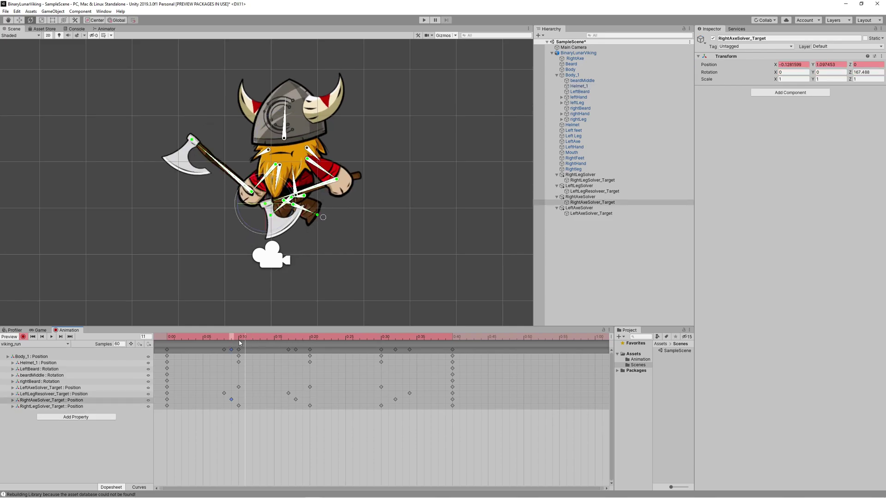
drag(285, 110, 283, 111)
mouse_move(241, 337)
mouse_down()
mouse_move(292, 341)
mouse_move(207, 344)
mouse_move(292, 351)
mouse_move(241, 347)
mouse_up()
click(168, 368)
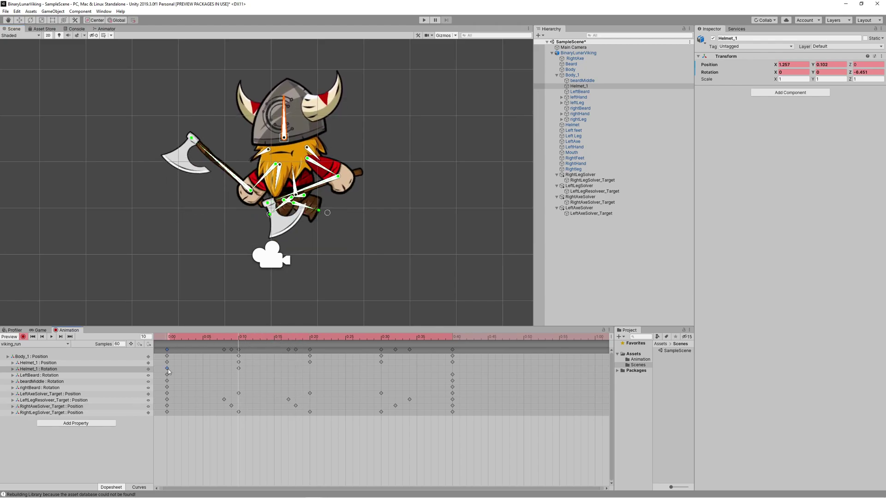
click(312, 340)
key(ctrl+v)
Step: Rotate the Helmet_1 bone to about -11.07 in Z at frame 30, paste its frame 0 rotation keyframe at frame 40 and play the clip
click(383, 340)
key(e)
drag(307, 123, 304, 118)
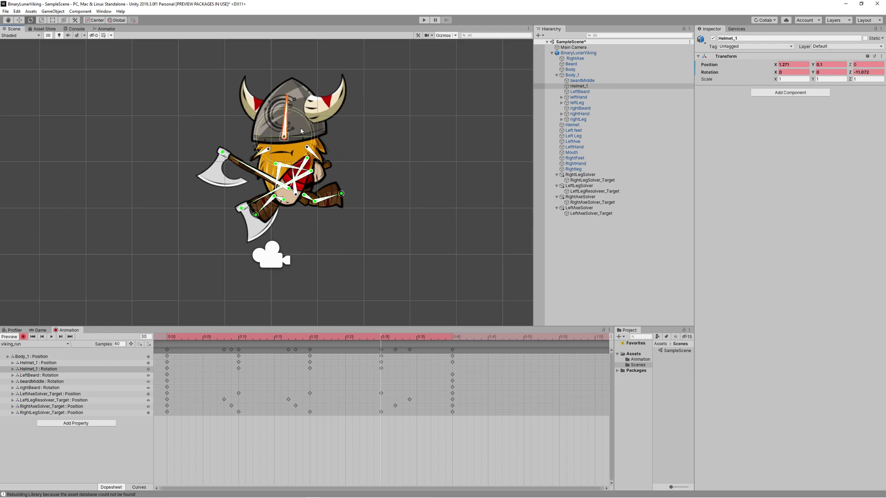
click(454, 340)
key(ctrl+v)
click(53, 338)
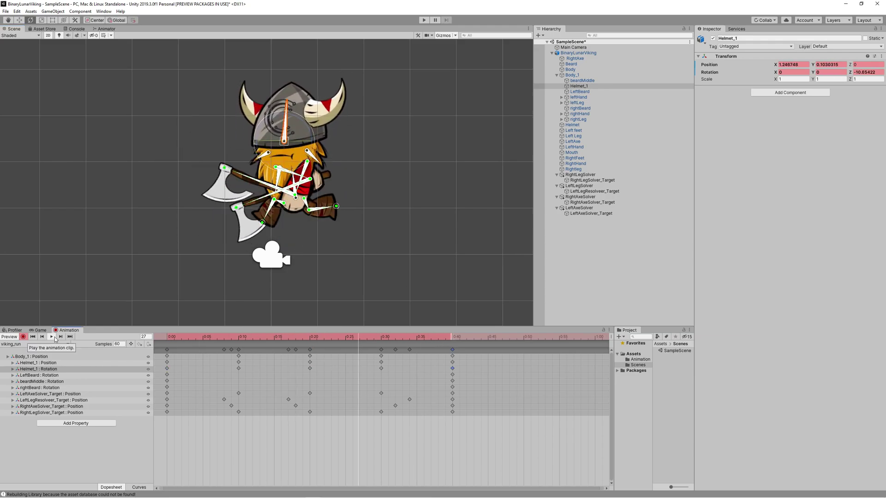
Step: Stretch the Body_1 bone to an X scale of about 1.05 at frame 10
click(240, 337)
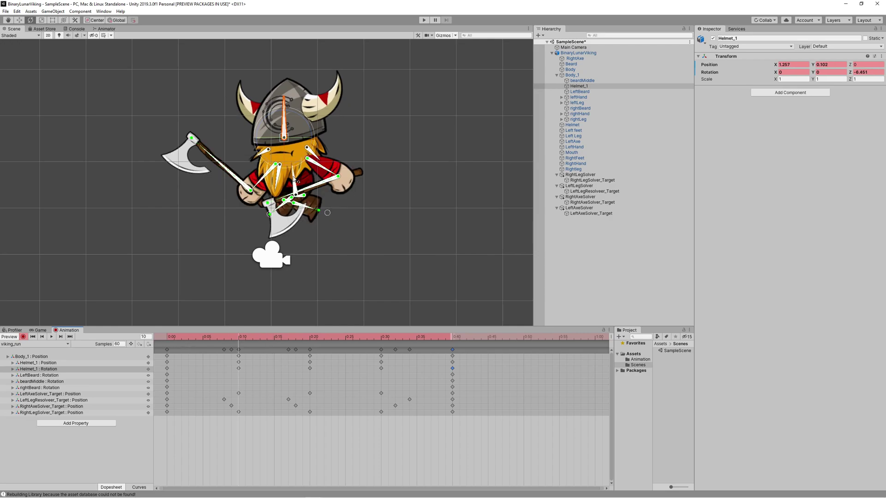
key(w)
key(r)
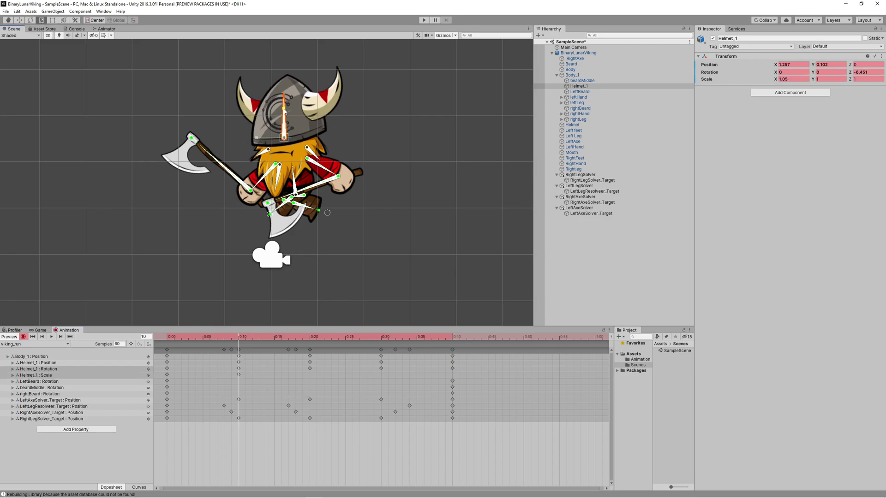
click(296, 186)
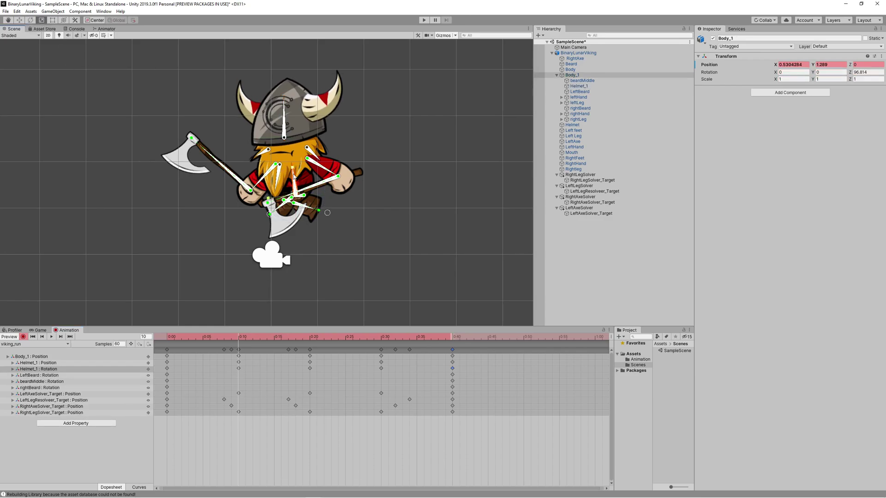
drag(293, 169, 293, 167)
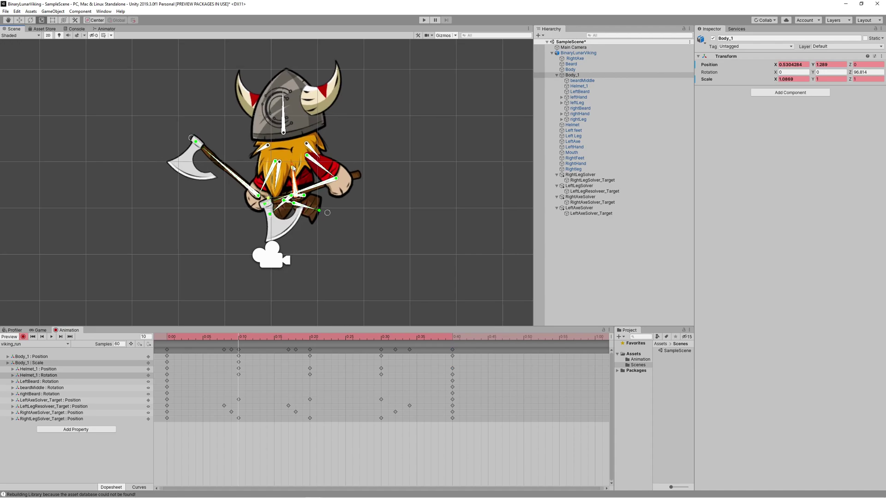
key(ctrl+z)
drag(293, 168, 294, 168)
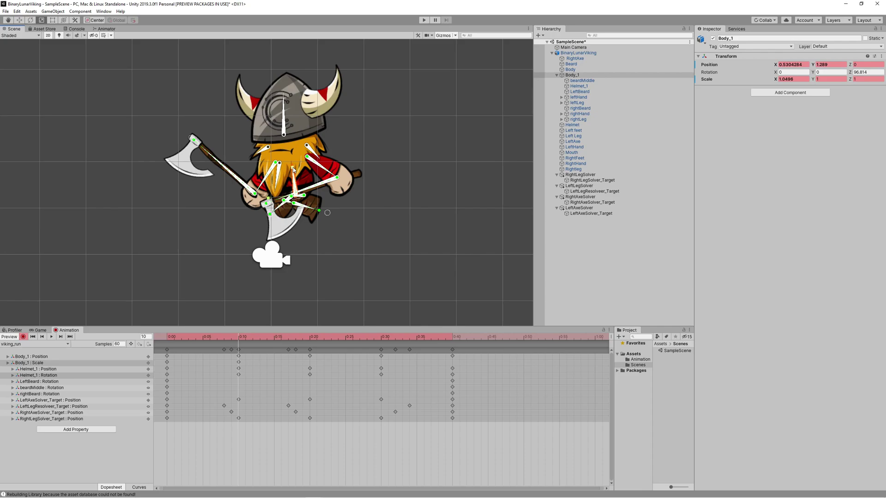
Step: Scale Body_1 to about 0.975 in Y at frame 10, and to about 0.95 in X and 1.025 in Y at frame 20
drag(271, 201, 270, 200)
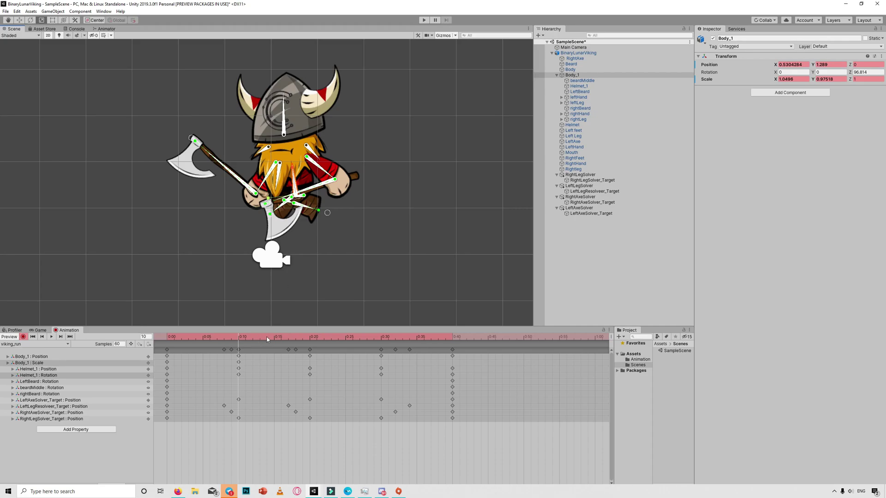
click(310, 338)
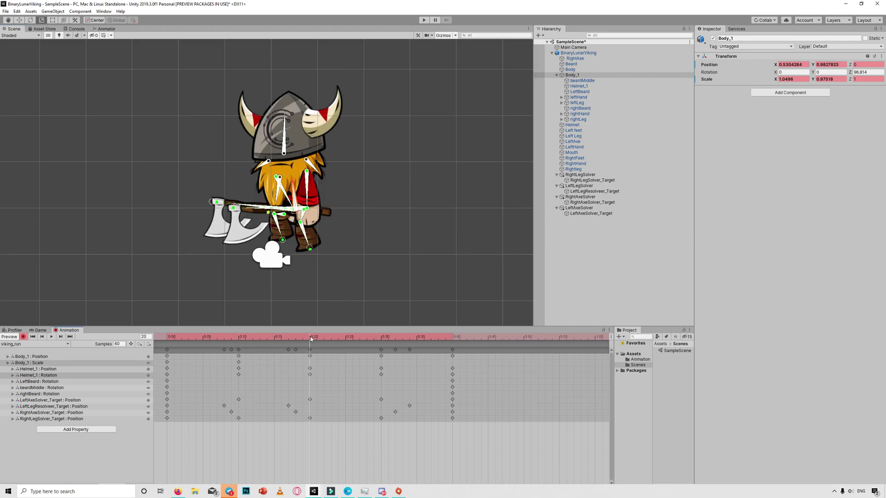
click(168, 363)
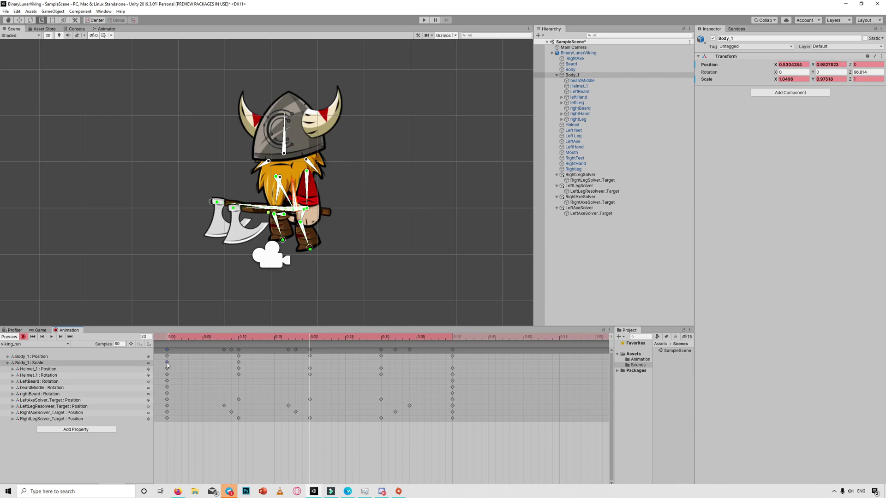
key(ctrl+v)
key(e)
key(r)
key(w)
key(e)
click(41, 21)
click(41, 20)
drag(294, 182, 294, 185)
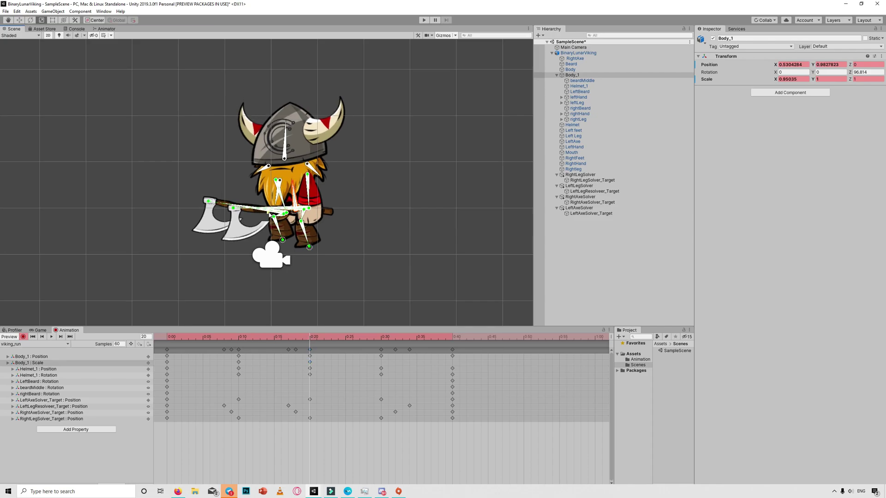
drag(268, 213, 267, 213)
Step: Copy the Body_1 scale keyframe of frame 10 to frame 30
drag(313, 337, 381, 340)
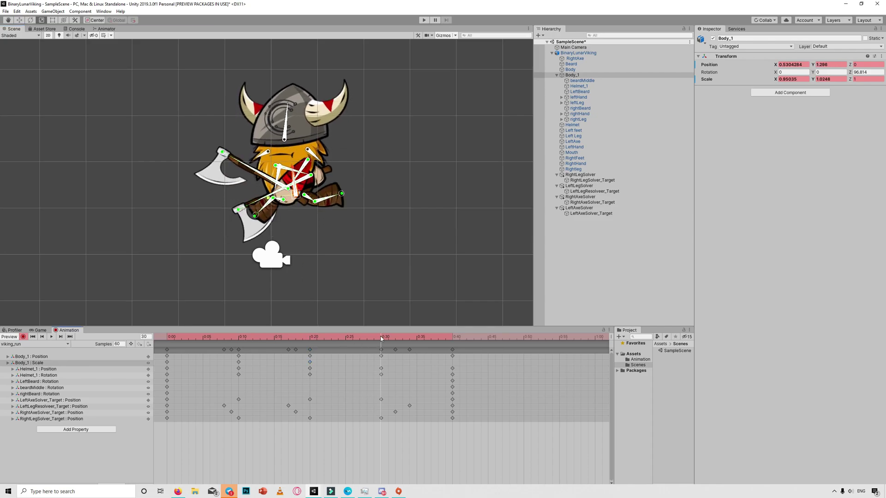
click(238, 363)
key(ctrl+v)
Step: Copy the frame 0 keyframes of all animated properties to frame 40 and play back the clip
click(171, 365)
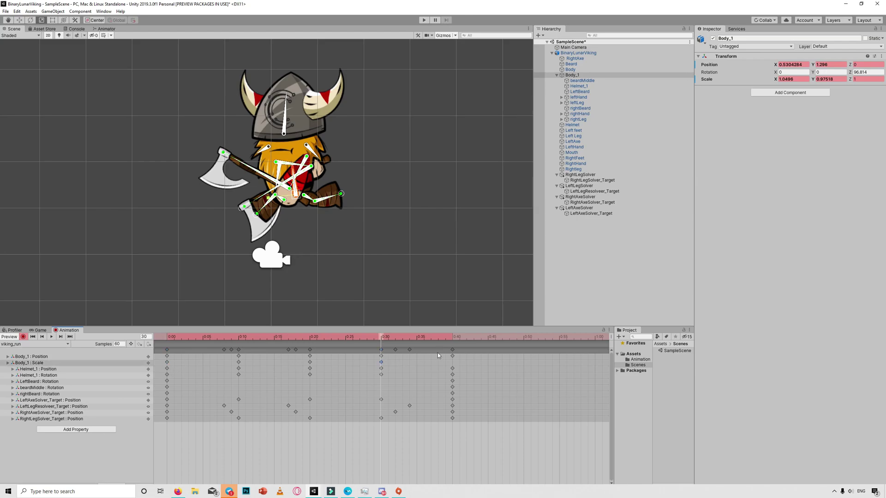
click(51, 337)
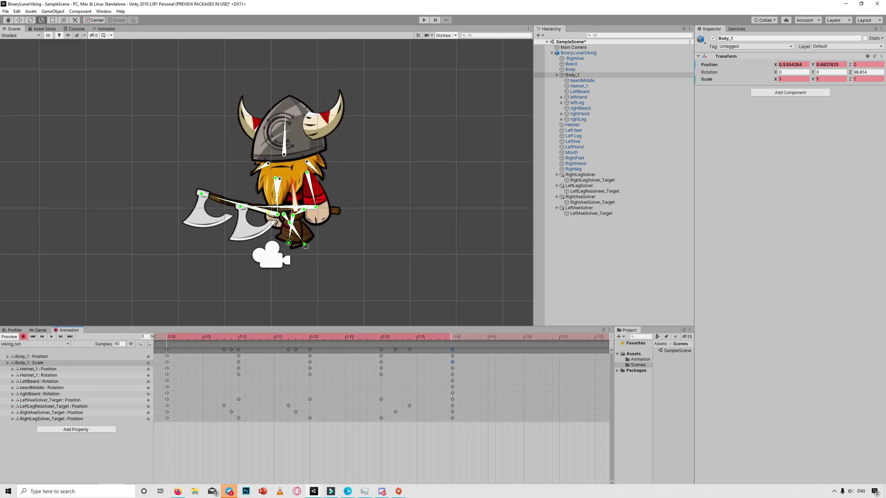
click(452, 337)
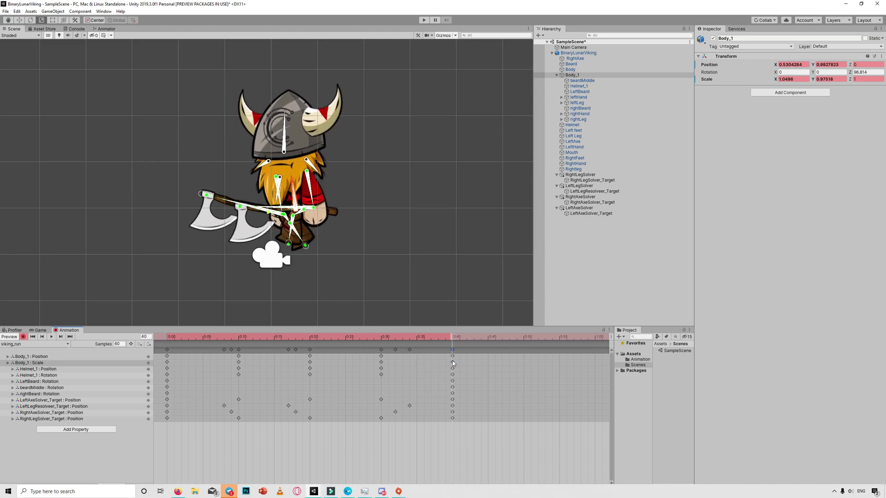
click(167, 349)
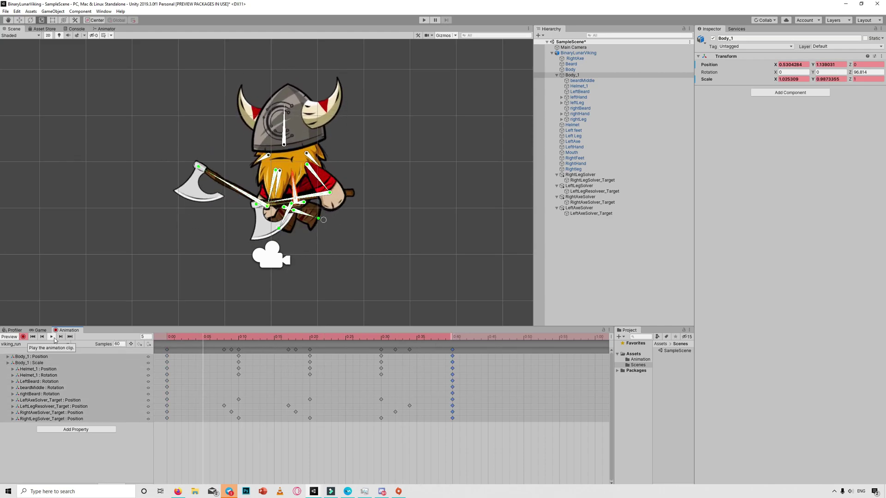
Step: Reposition and rotate the LeftBeard, beardMiddle and rightBeard bones at frame 10 to pose the beard
click(239, 337)
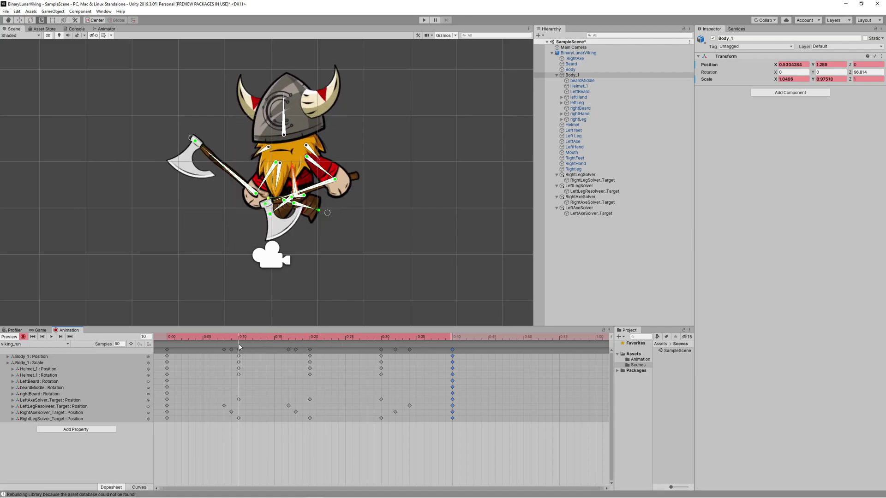
click(266, 148)
key(e)
key(w)
drag(272, 147, 363, 126)
key(e)
click(279, 167)
key(w)
click(307, 148)
key(e)
Step: Copy the frame 0 position and rotation keyframes of the three beard bones to frame 20
click(41, 412)
shift+click(56, 408)
shift+click(51, 382)
click(310, 337)
key(ctrl+v)
drag(173, 415, 163, 379)
key(ctrl+c)
key(ctrl+v)
Step: Keyframe the beard bones' rotations at frame 30 and paste their frame 0 keyframes at frame 40
click(381, 337)
key(ctrl+v)
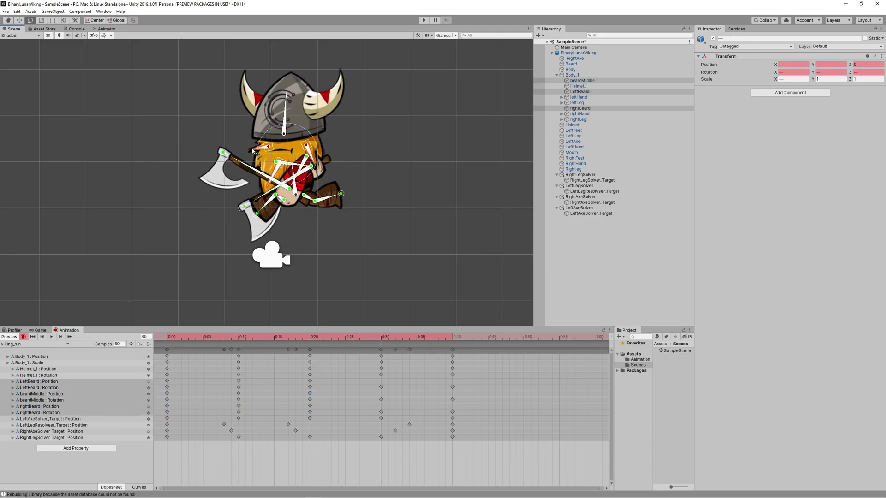
click(70, 337)
key(ctrl+v)
click(51, 337)
Step: Stagger the beard and LeftAxeSolver_Target keyframes by delaying those at frames 10, 20 and 30 by one to four frames
drag(238, 419, 253, 418)
drag(238, 412, 252, 412)
drag(239, 406, 267, 399)
drag(239, 393, 260, 387)
drag(239, 381, 260, 381)
drag(310, 411, 316, 412)
drag(310, 406, 317, 406)
drag(310, 399, 317, 393)
drag(381, 419, 389, 418)
drag(381, 412, 395, 412)
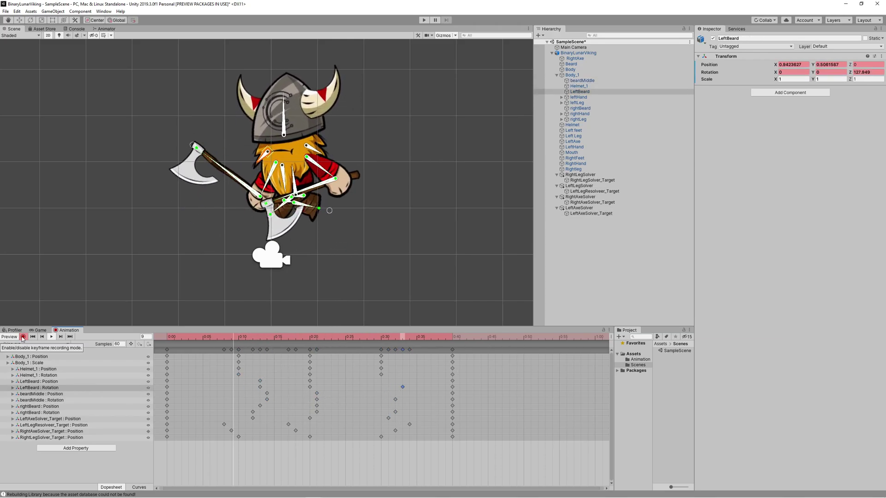
Step: Stop keyframe recording and switch the animation view to the viking_Idle clip
click(23, 337)
click(35, 345)
click(28, 353)
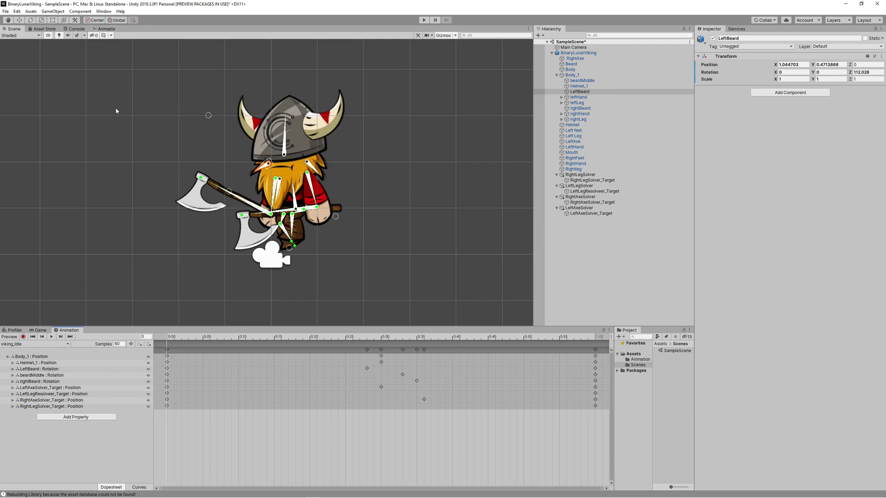
Step: Set viking_run as the default state of the viking's animator controller and test it briefly in play mode
click(106, 28)
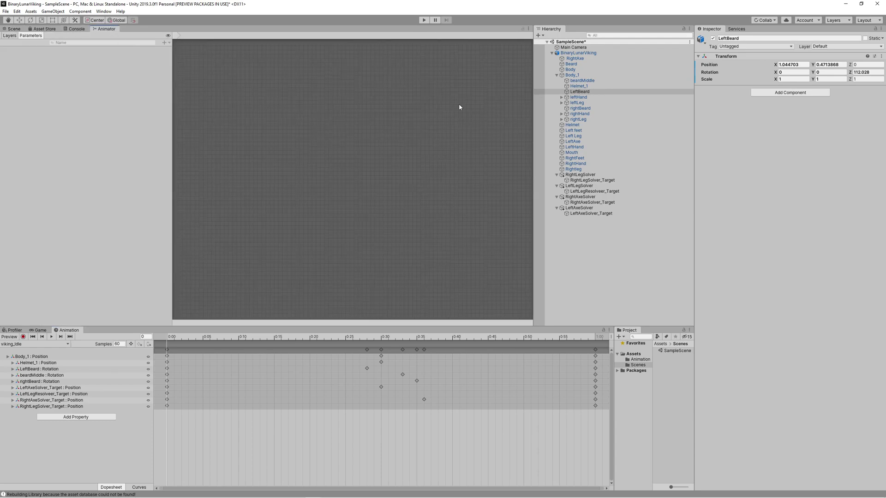
right_click(302, 190)
click(319, 201)
click(424, 20)
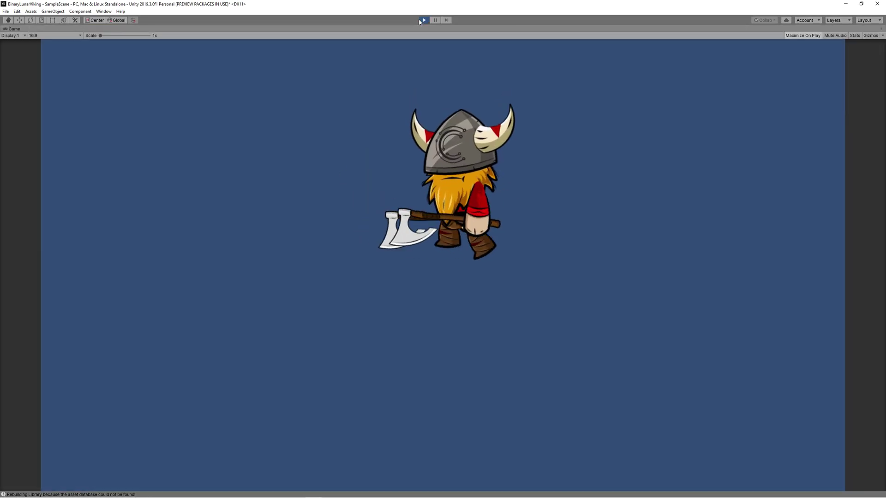
click(423, 19)
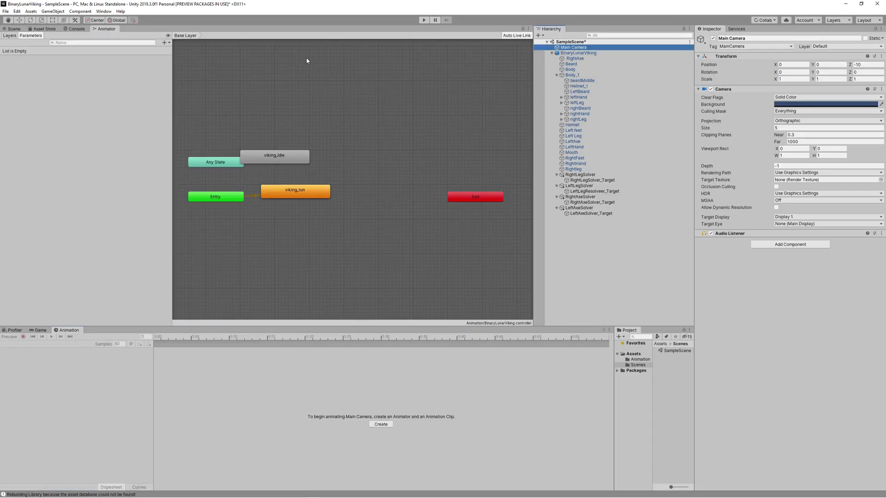
Step: Move the Main Camera up until the viking is centred in its view and check the framing in play mode
click(14, 28)
scroll(320, 111, down, 3)
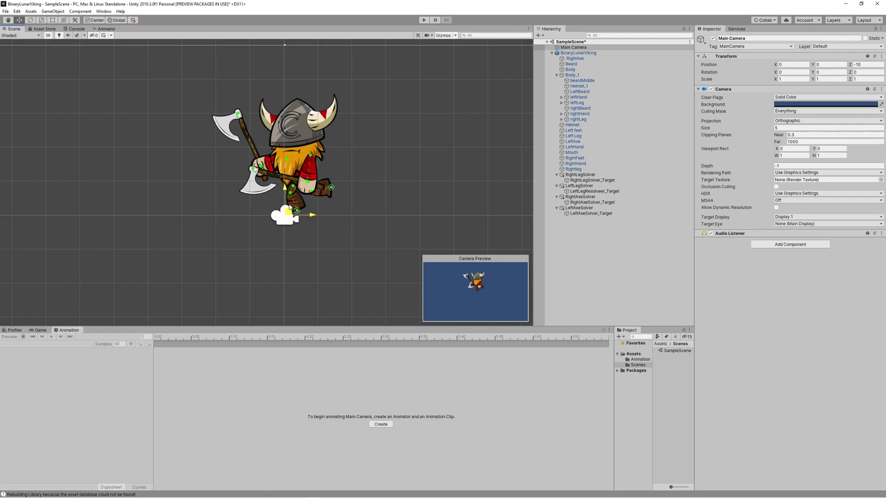
drag(286, 209, 304, 140)
click(428, 18)
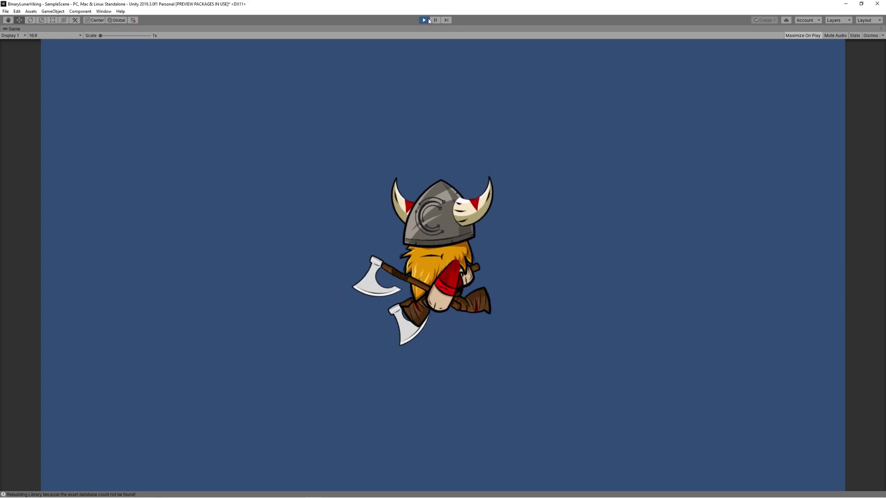
click(428, 19)
Step: Create a square sprite asset named Ground in the Scenes folder
click(31, 11)
mouse_move(41, 20)
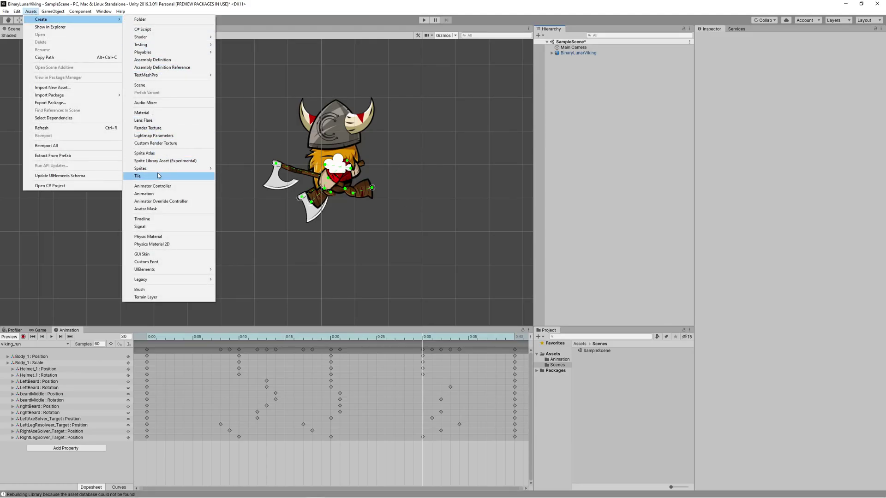
mouse_move(167, 171)
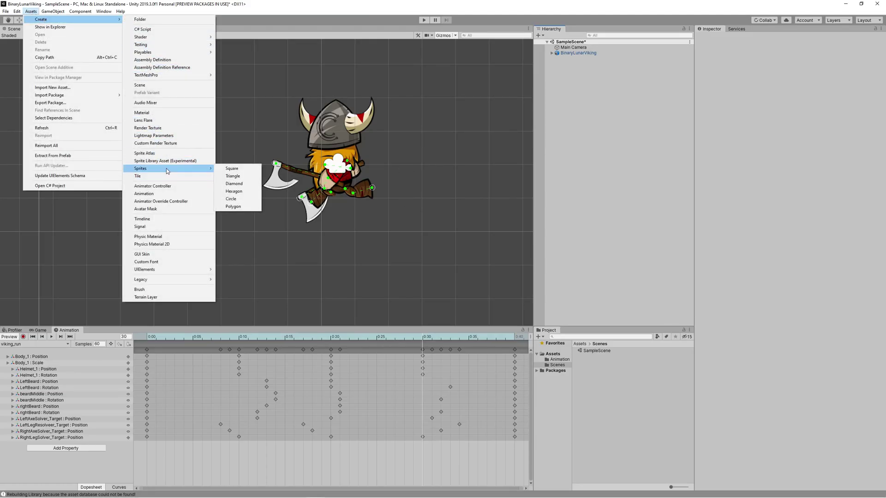
click(244, 172)
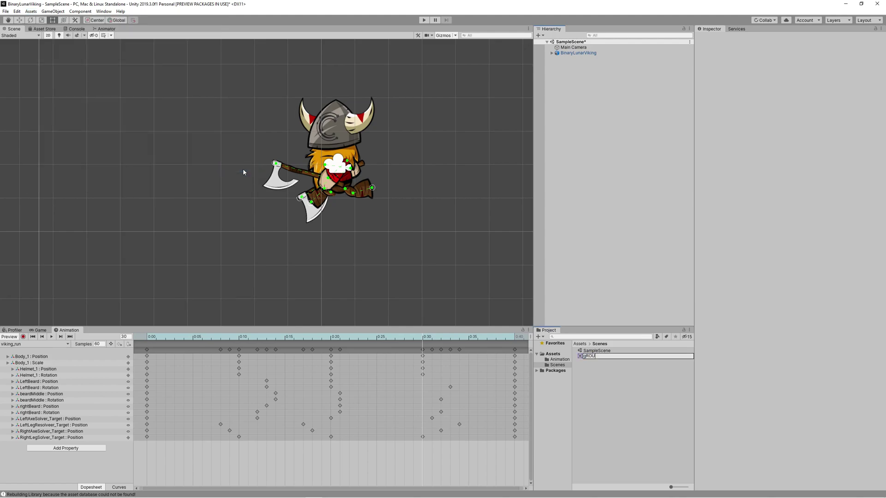
text(Ground)
key(Return)
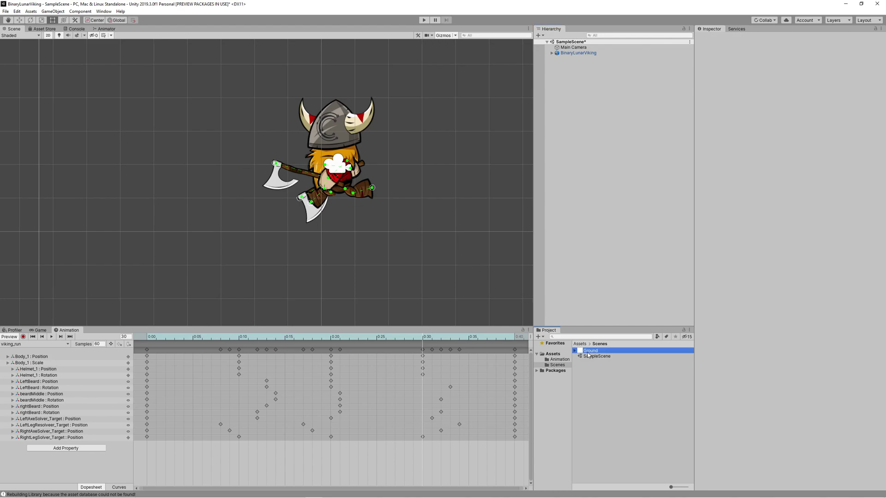
Step: Place the Ground sprite in the scene beneath the viking at X 0.26, Y -0.51 and widen it to an X scale of about 14.7
drag(588, 352, 592, 267)
drag(328, 237, 453, 249)
key(e)
key(r)
scroll(389, 247, down, 5)
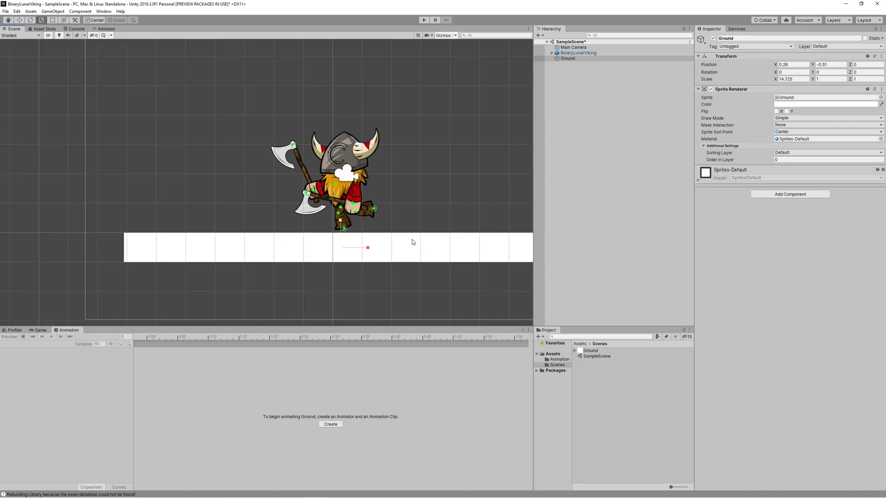
Step: Enlarge the Ground sprite to a scale of about 59.5 in X and 3.06 in Y and lower it to Y -2.15
scroll(389, 248, down, 2)
click(568, 58)
drag(395, 249, 478, 253)
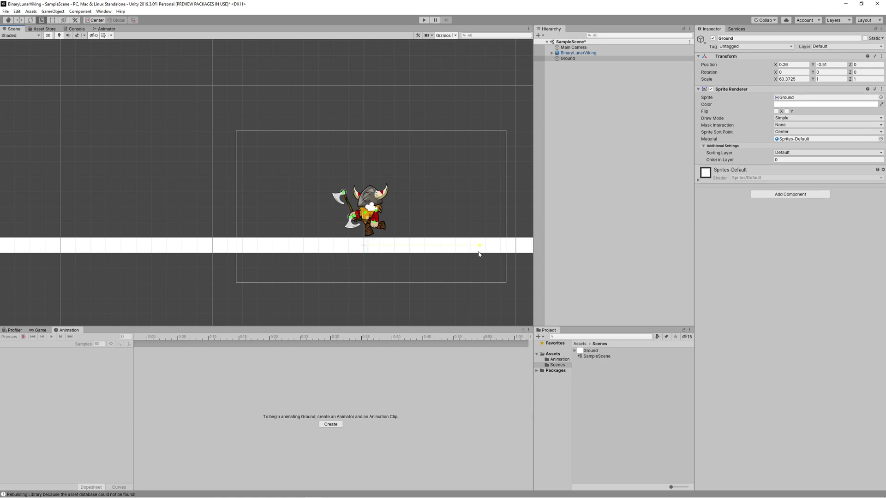
drag(369, 219, 378, 241)
key(w)
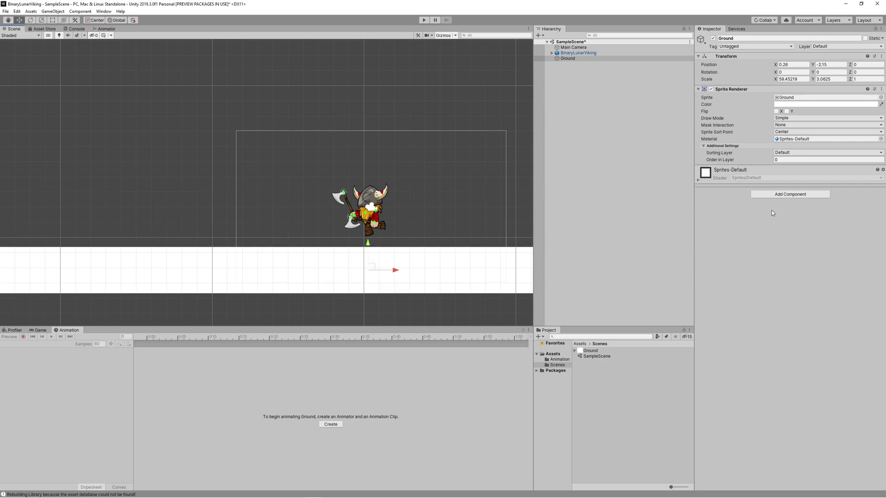
Step: Add a Box Collider 2D component to the Ground object
click(794, 195)
text(bi)
key(BackSpace)
text(ox)
key(Down)
key(Return)
Step: Add a Capsule Collider 2D component to the BinaryLunarViking object
double_click(578, 52)
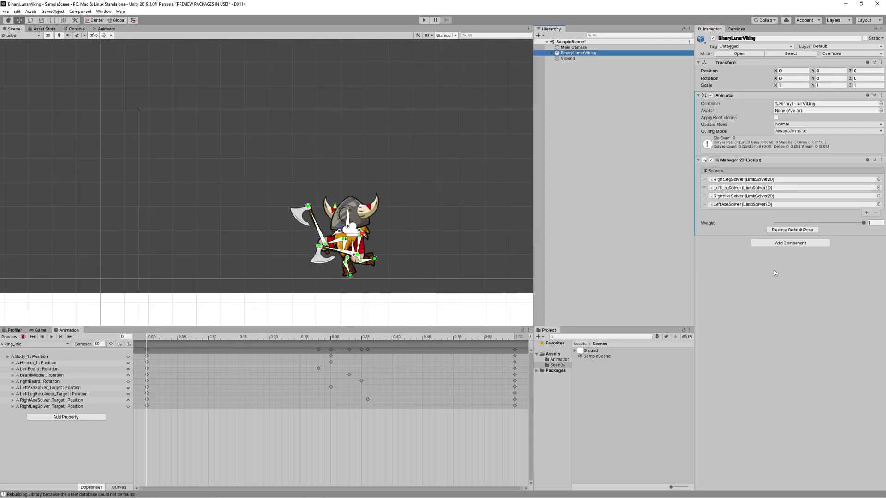
click(785, 243)
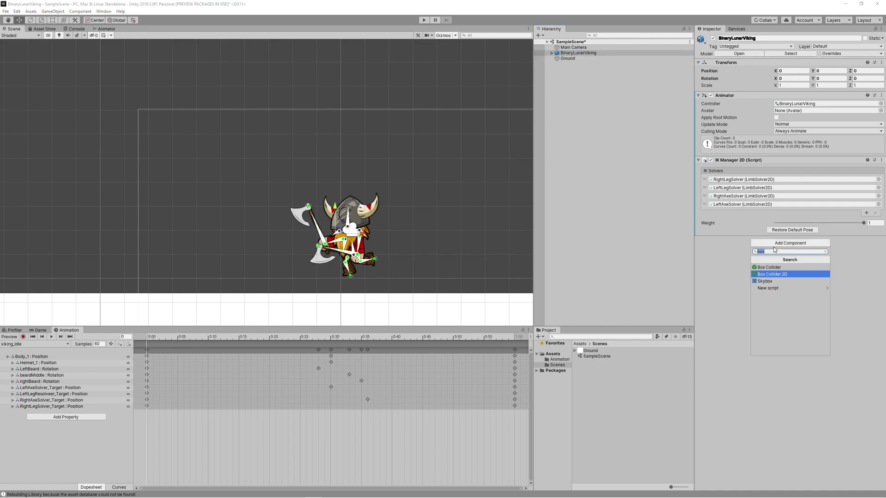
click(771, 274)
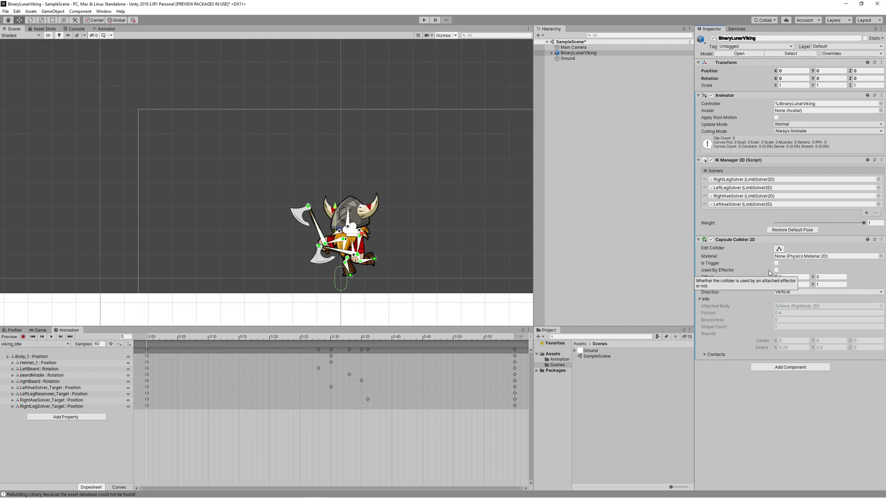
Step: Reshape the viking's capsule collider around its body to about 1.13 by 2.87, offset about 0.32 in X and 1.68 in Y
click(779, 249)
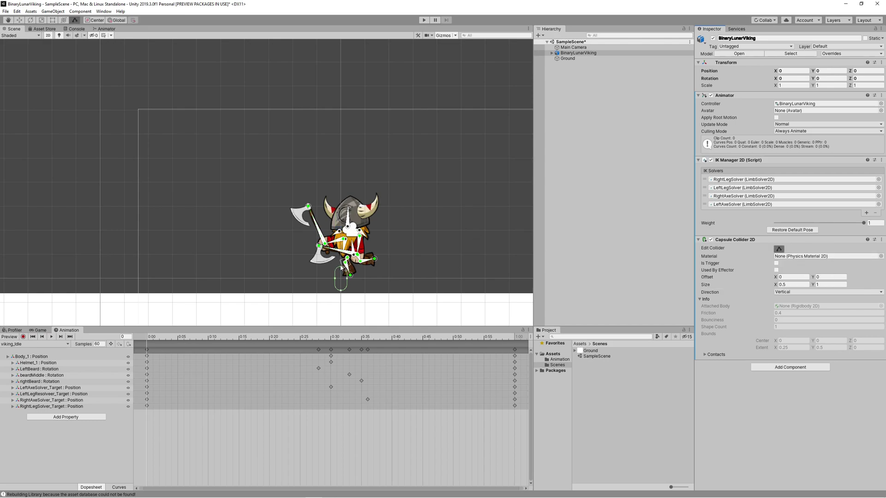
drag(341, 269, 343, 208)
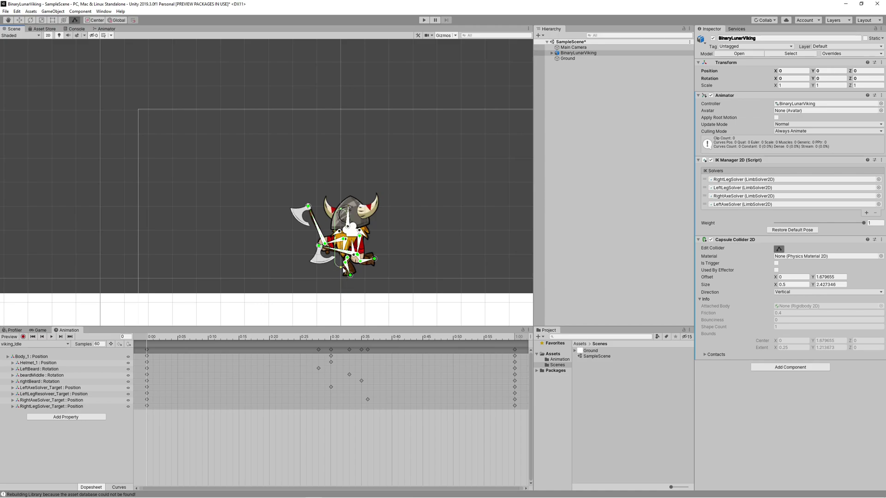
scroll(347, 249, up, 5)
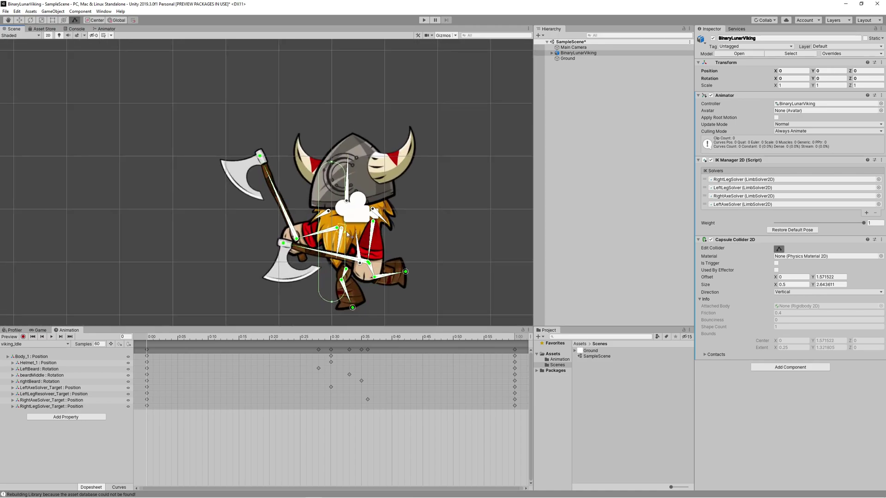
scroll(347, 235, up, 3)
drag(341, 226, 403, 237)
scroll(463, 244, down, 5)
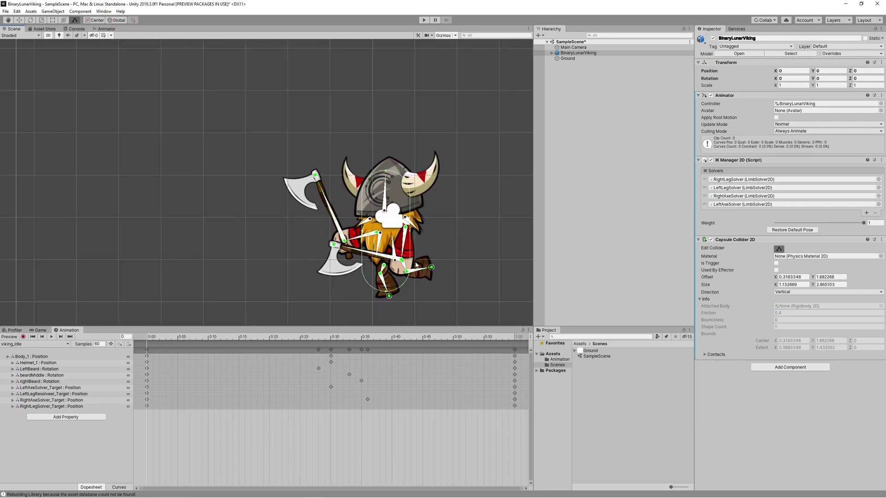
Step: Add a Rigidbody 2D component to the viking and start play mode to test it
click(803, 368)
text(rigi)
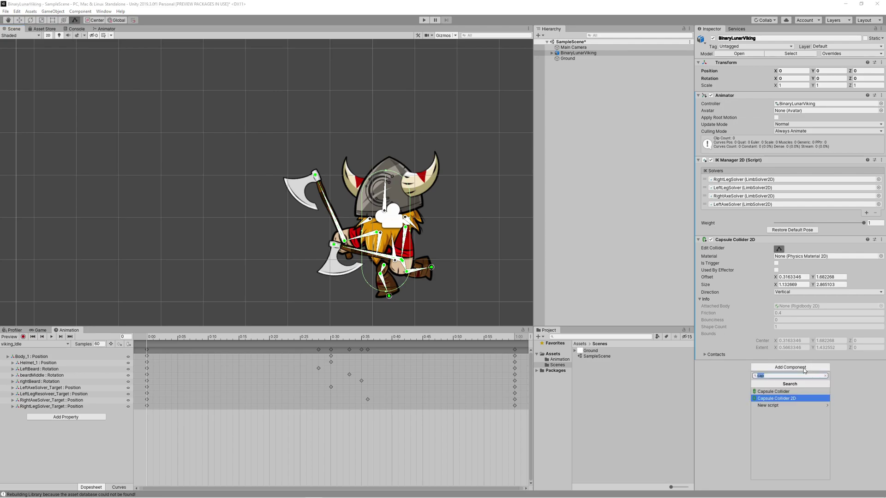
key(Return)
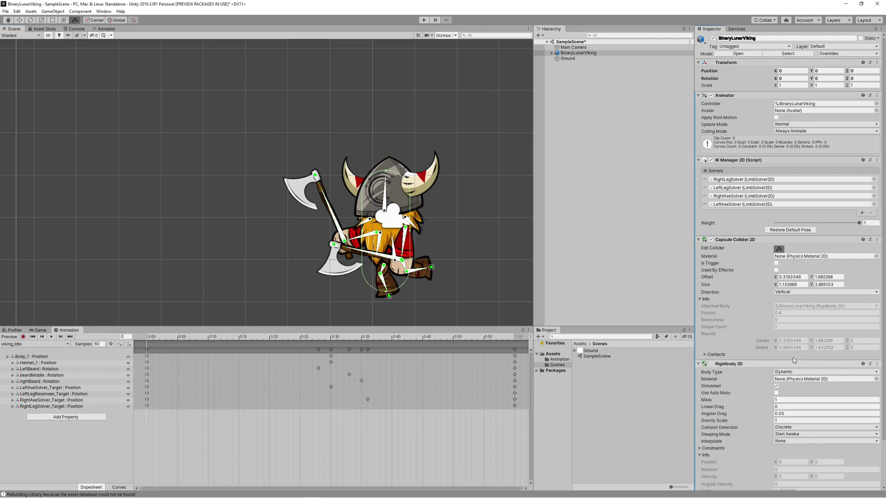
scroll(431, 192, down, 3)
click(424, 20)
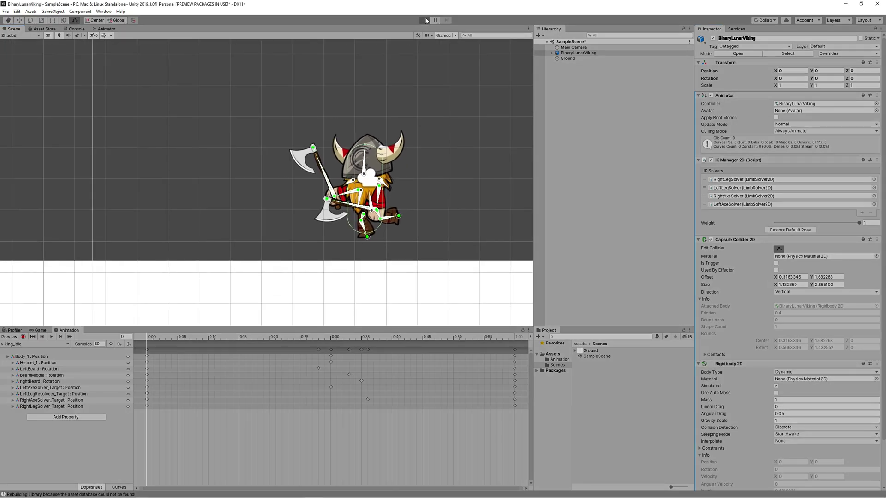
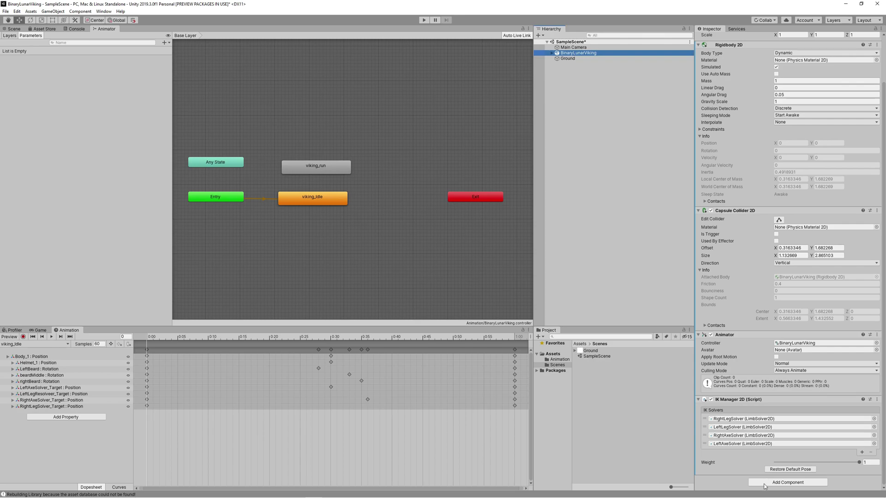
Step: Add a new script component named PlayerMovement to the viking
click(765, 483)
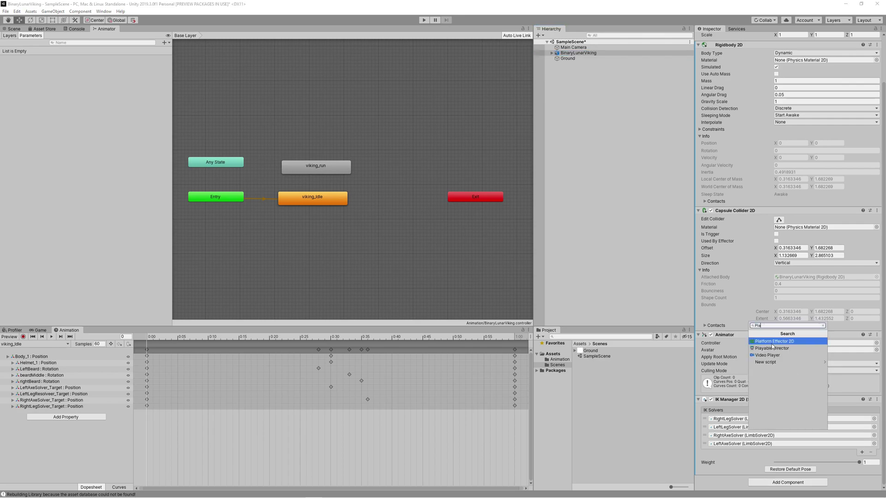
text(PlayerMovement)
key(Return)
key(Return)
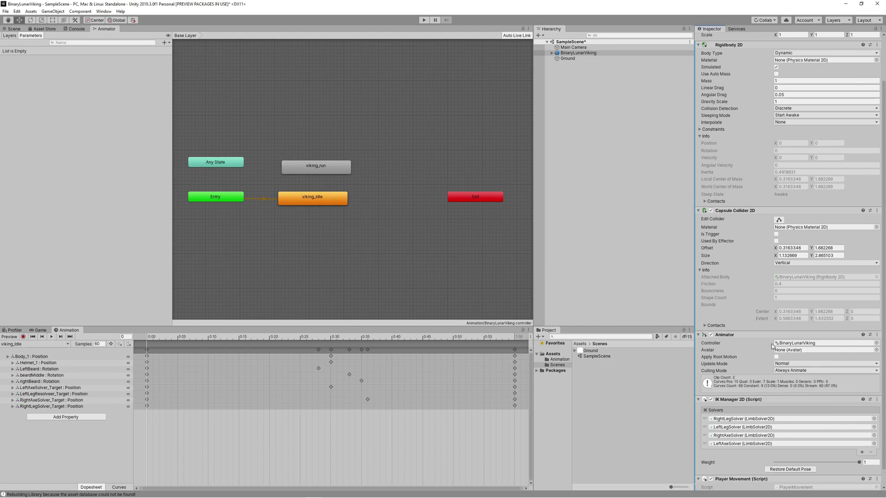
Step: Switch to Visual Studio and declare a public float runSpeed, a private Animator anim and a private Rigidbody2D rb in the PlayerMovement class
click(14, 29)
scroll(760, 325, down, 1)
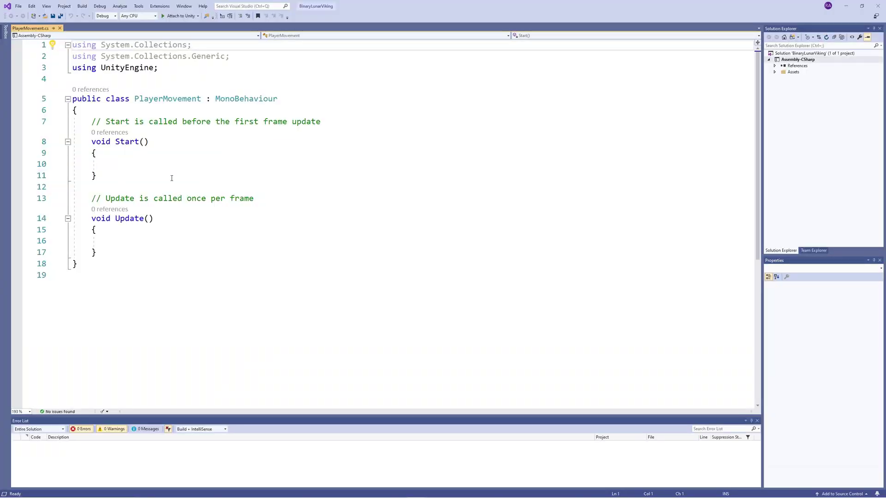
ctrl+scroll(137, 135, down, 2)
ctrl+scroll(137, 134, up, 1)
click(123, 91)
key(Return)
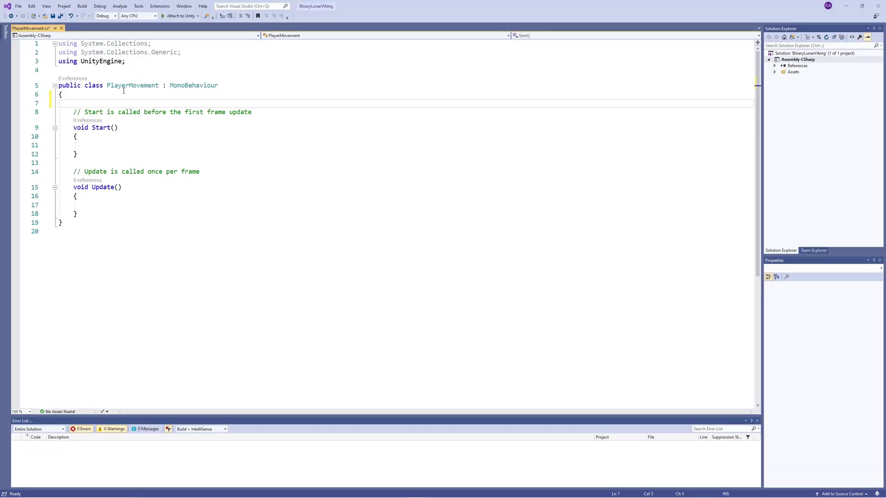
text(public float runSpeed;)
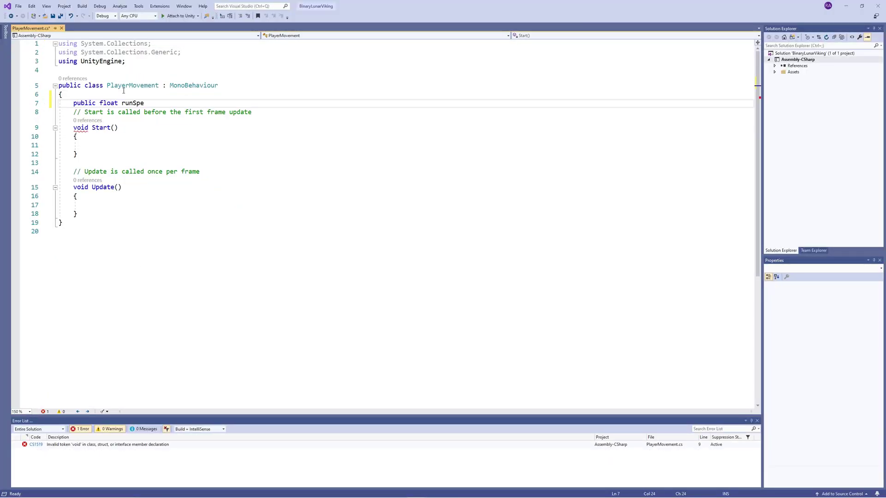
key(Return)
text(pr)
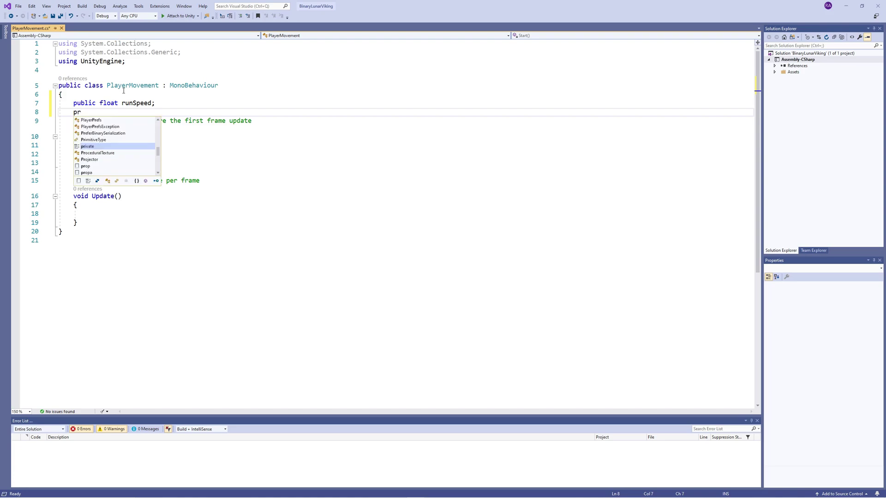
text(ivate Animator anim;)
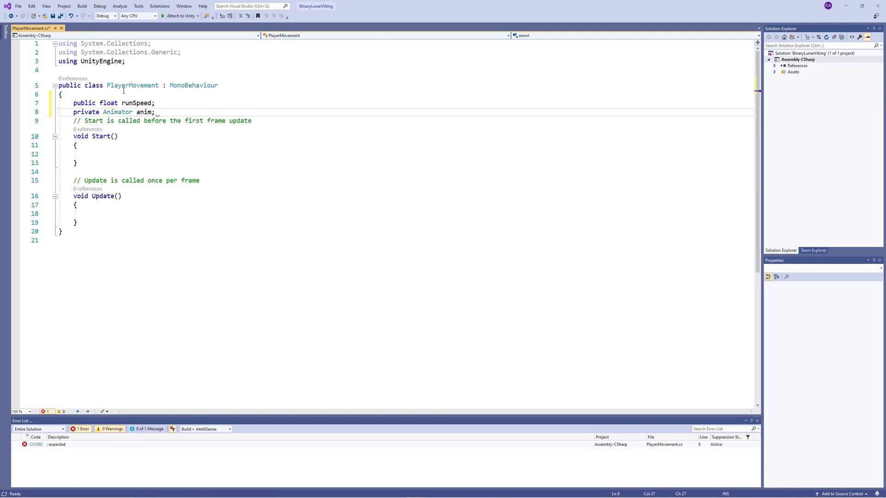
key(Return)
text(private Rigidbody2D rb2d;)
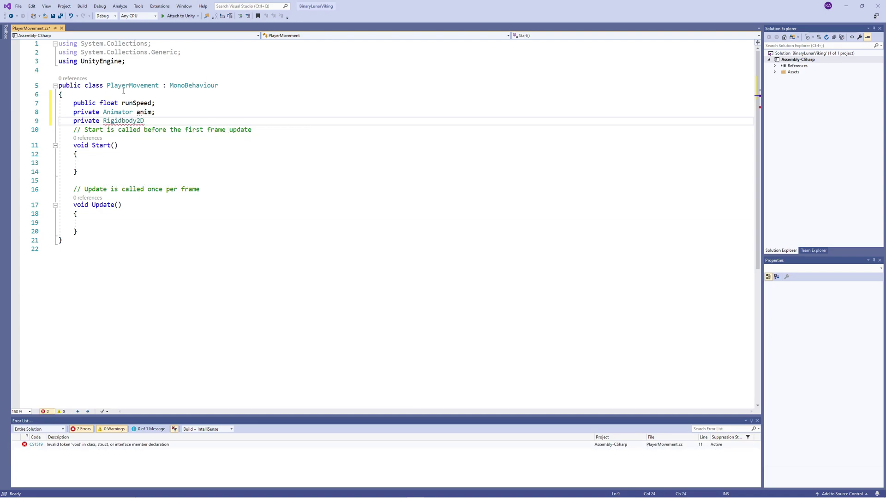
Step: In Start, assign anim with GetComponent<Animator>() and rb with GetComponent<Rigidbody2D>()
click(100, 162)
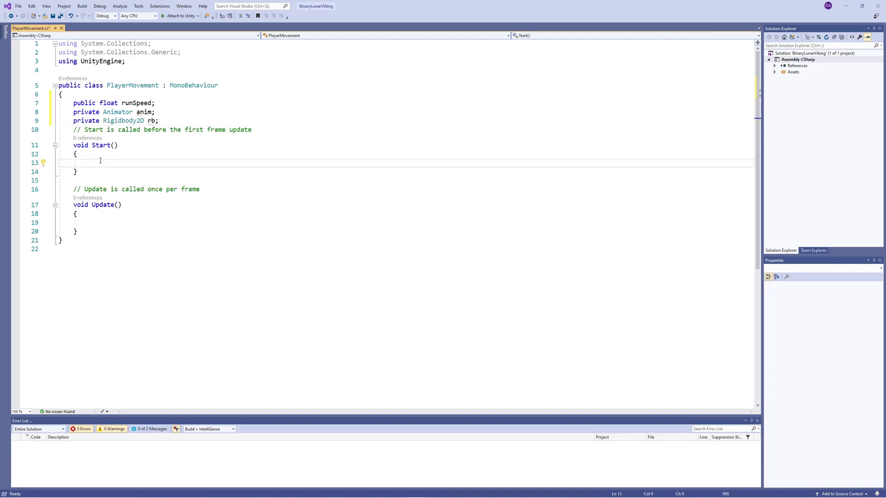
text(anim = GetComponent<Animator>();)
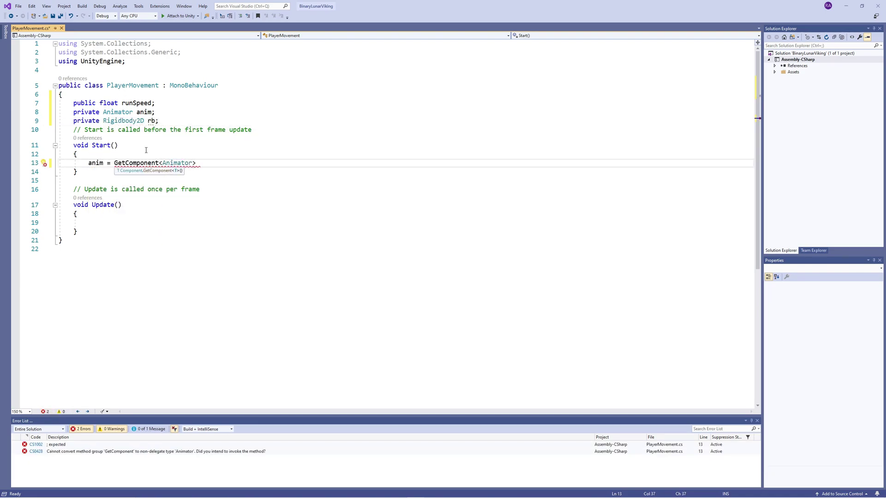
key(Return)
text(rb = get)
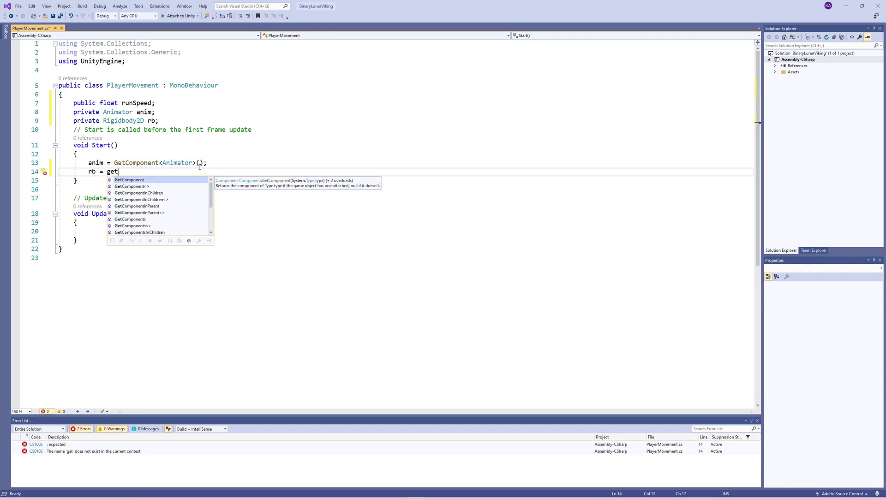
text(Component<Rigidbody2D>());)
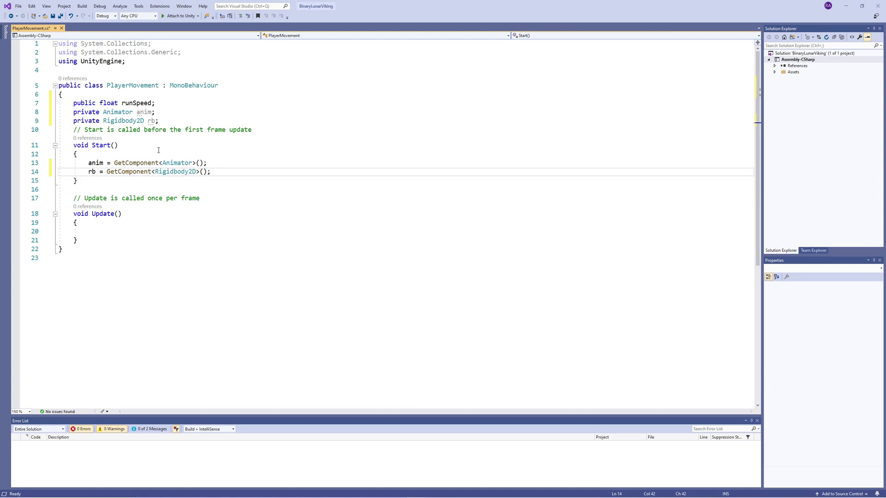
Step: In Update, declare a float x that reads Input.GetAxis("Horizontal")
click(109, 230)
text(float x =)
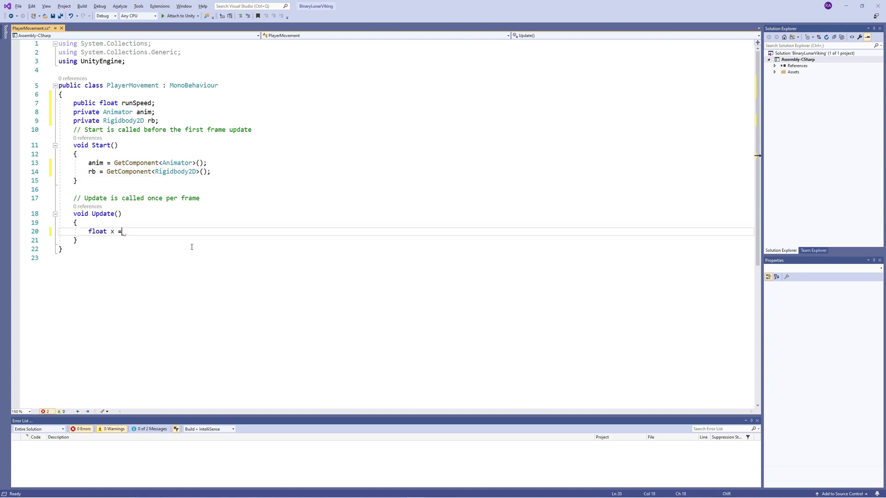
key(Insert)
text(getax)
key(BackSpace)
key(BackSpace)
key(BackSpace)
key(BackSpace)
key(BackSpace)
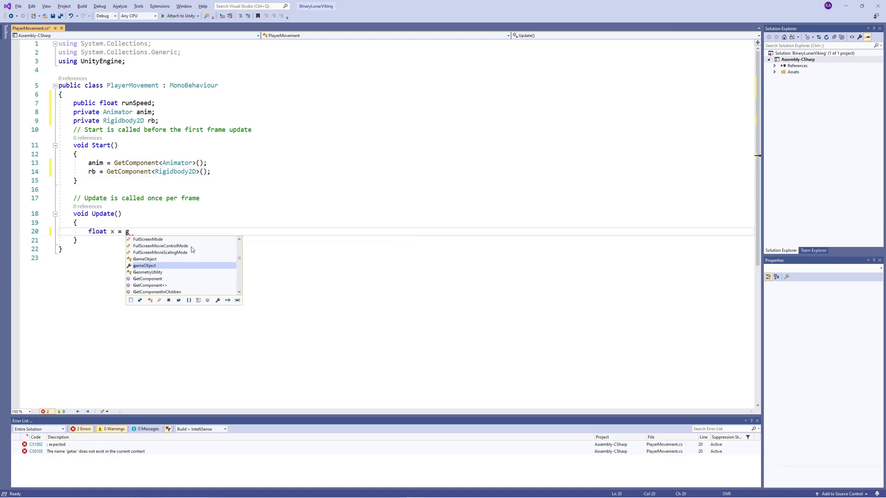
text(oi)
key(BackSpace)
text(Input.)
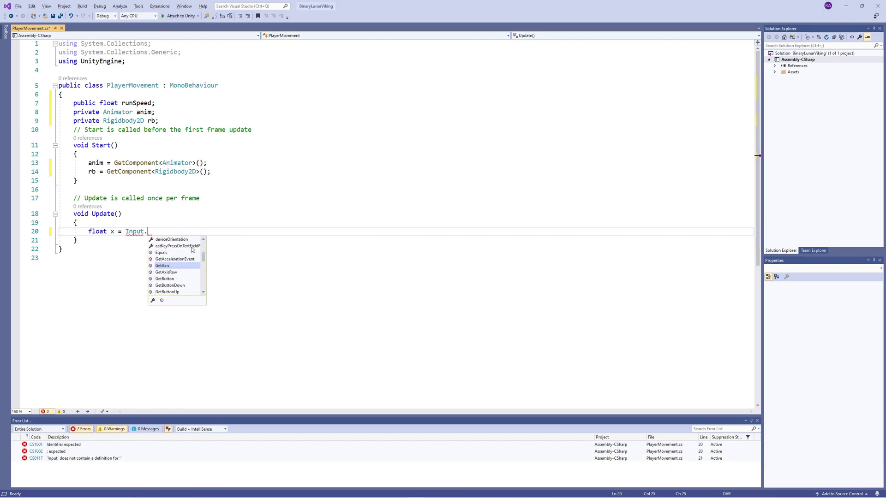
text(GetAxis(")
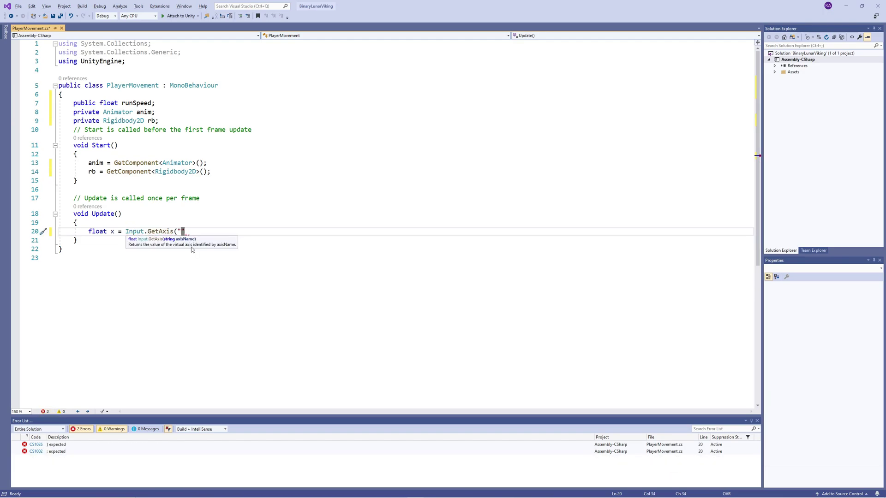
text(Horizontal"))
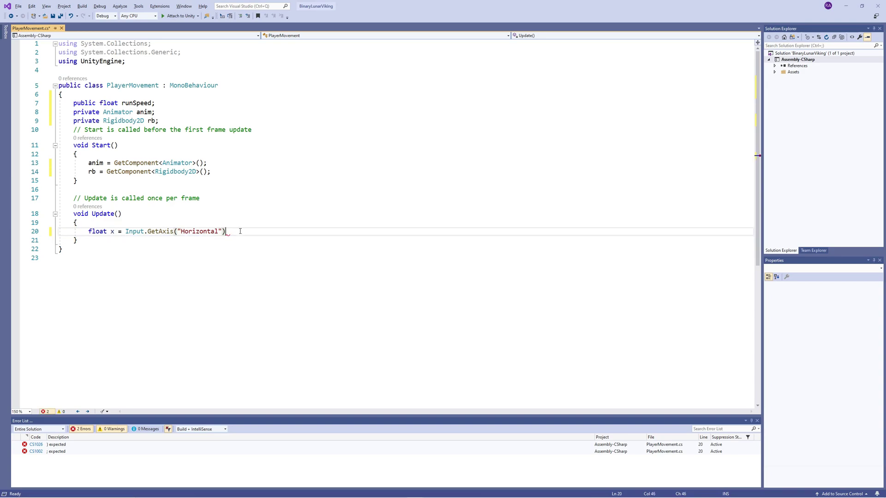
text(;)
Step: Below the x declaration in Update, declare a float y that reads Input.GetAxis("Vertical")
key(Return)
text(float y )
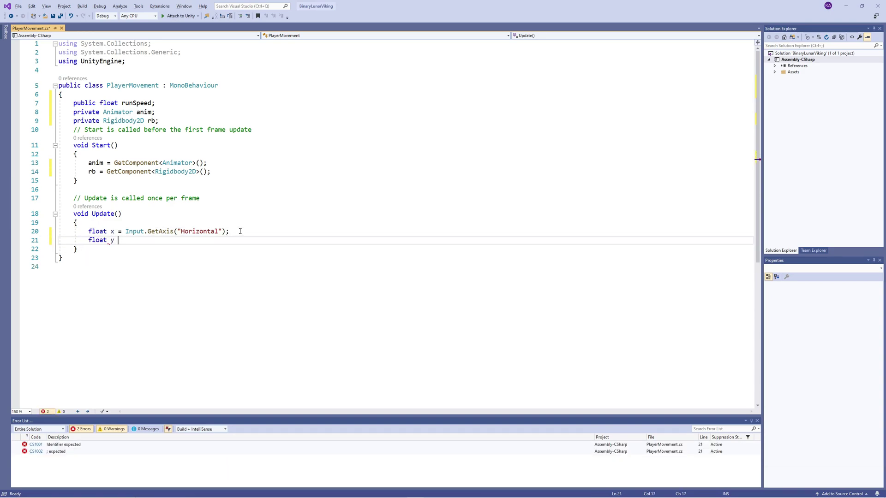
text(= Input.get)
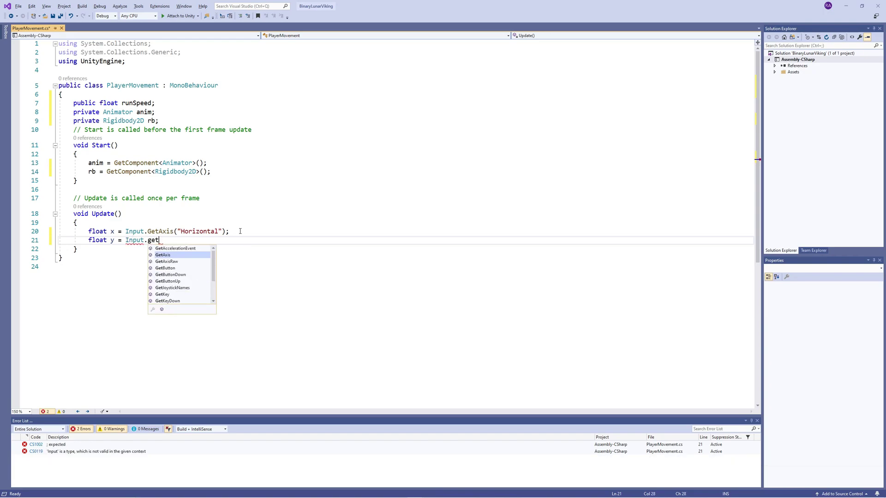
text(Ax("Vertical)
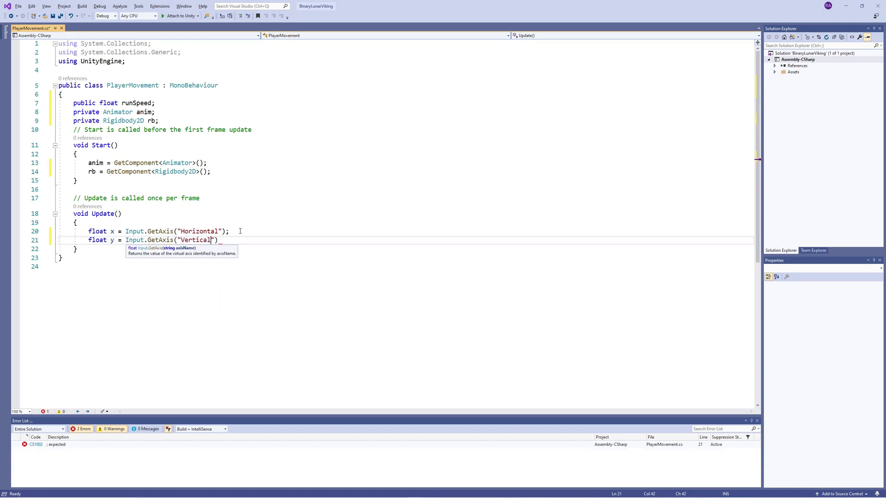
text(");)
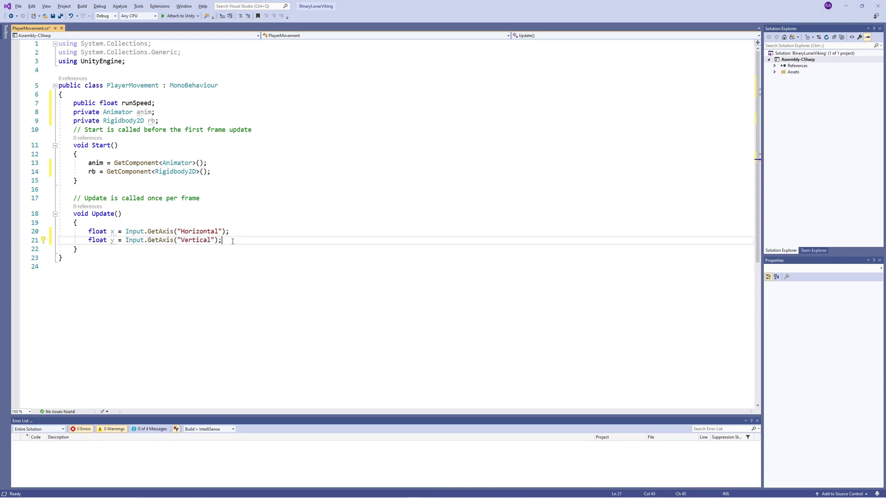
Step: Declare a Vector2 direction in Update as new Vector2(x, y)
key(Return)
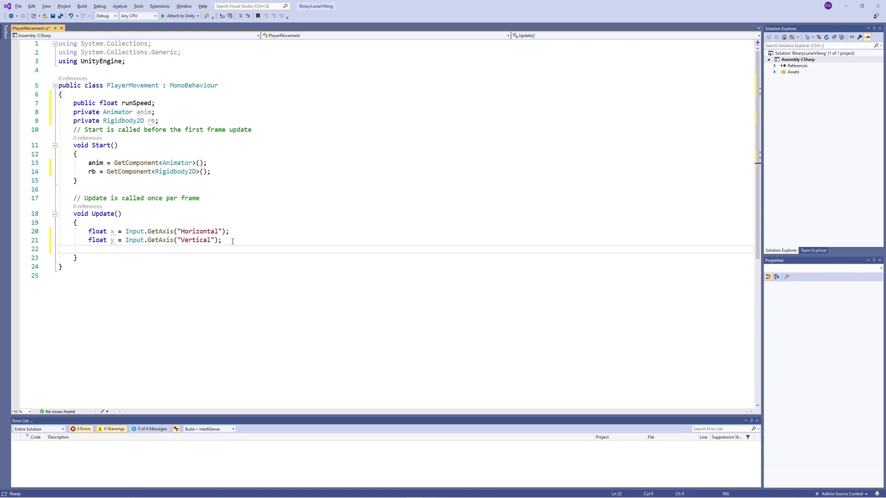
text(Vector2 dir)
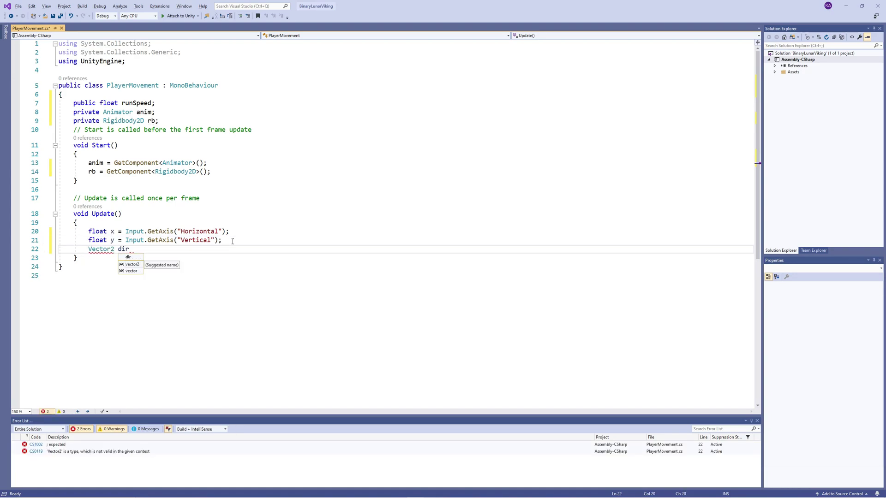
text(ection = n)
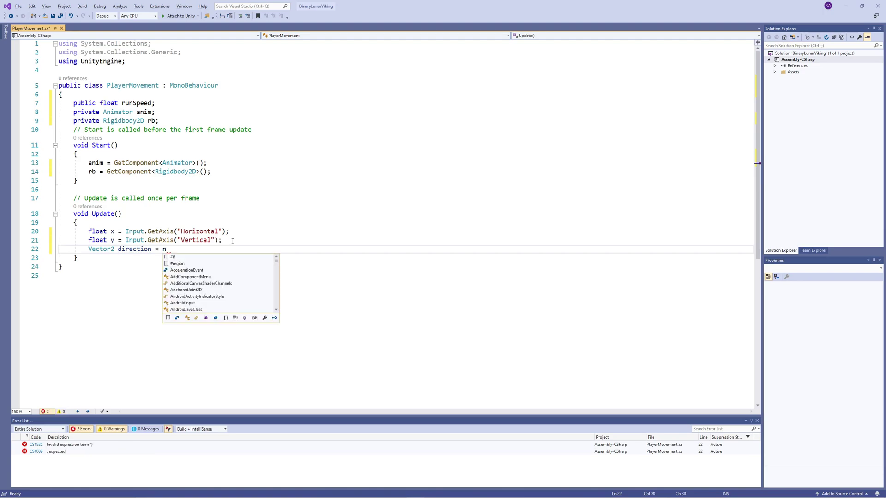
text(ew vec(x,y))
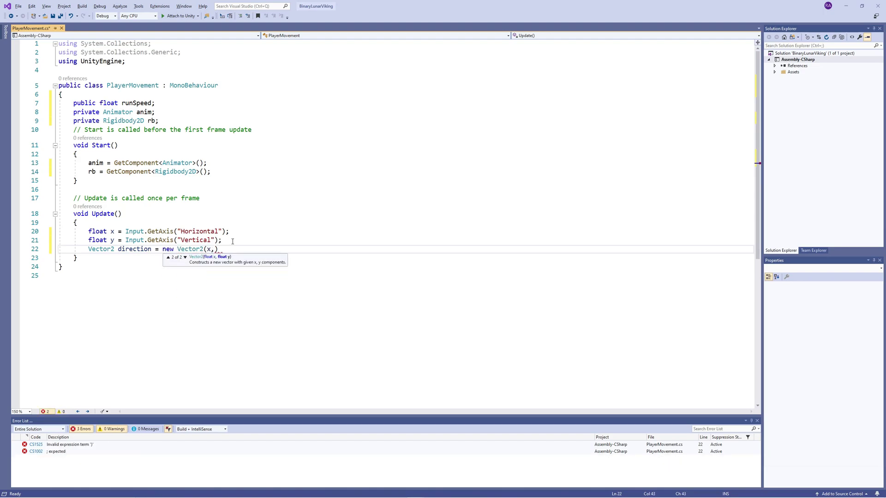
text(;)
Step: Add a public void Run method with an empty body below Update
click(114, 258)
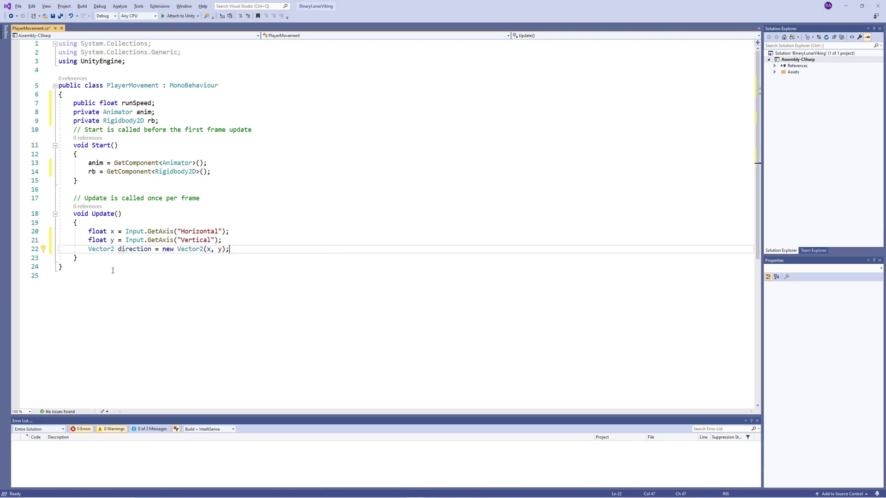
key(Return)
key(Return)
key(Return)
text(public )
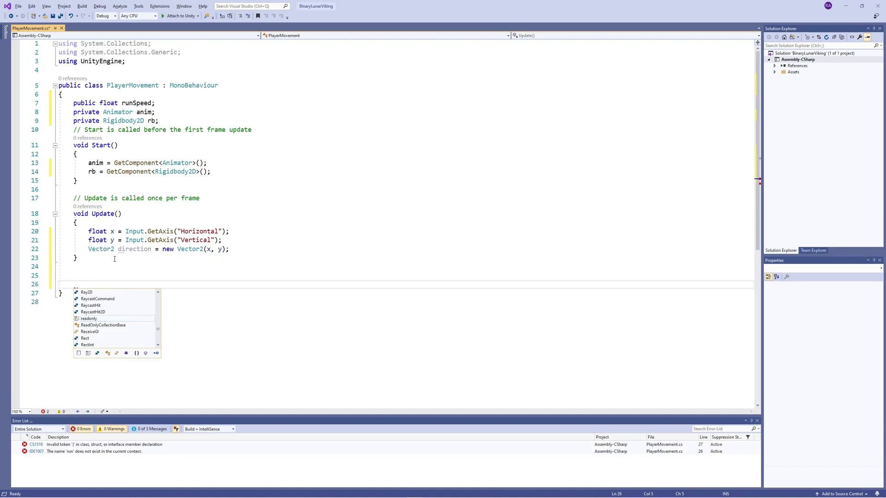
text(v)
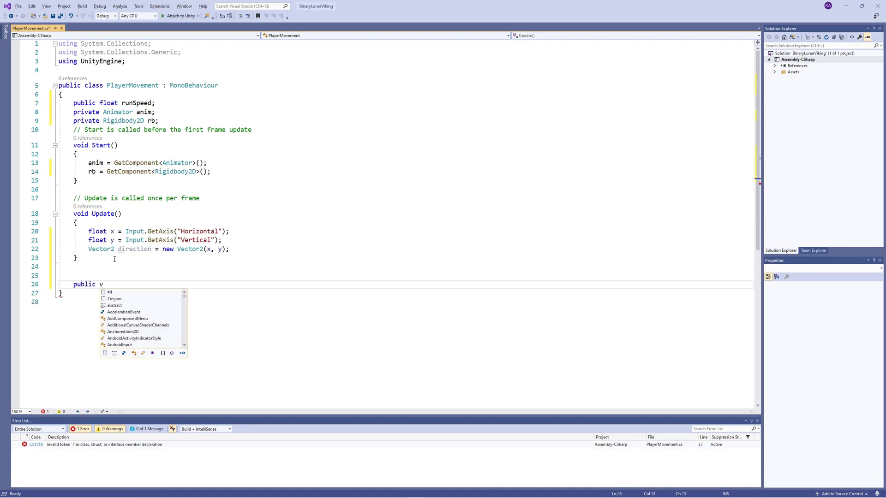
text(oid Run())
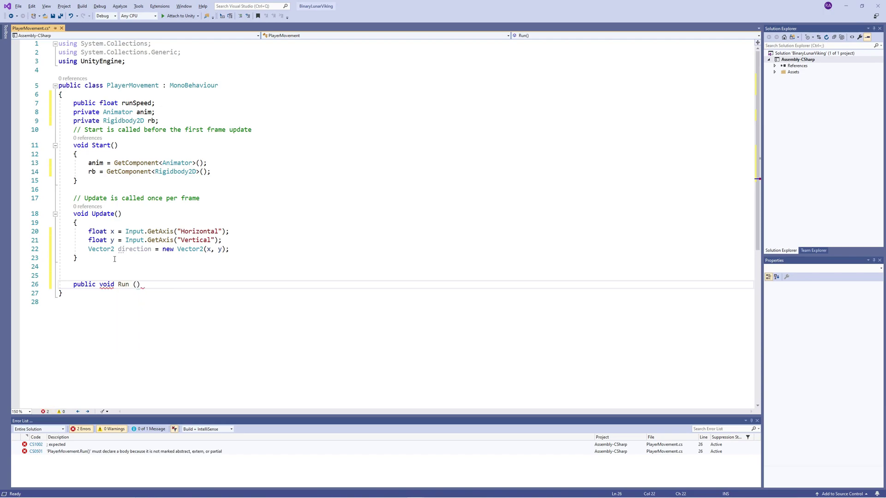
key(Return)
text({)
key(Return)
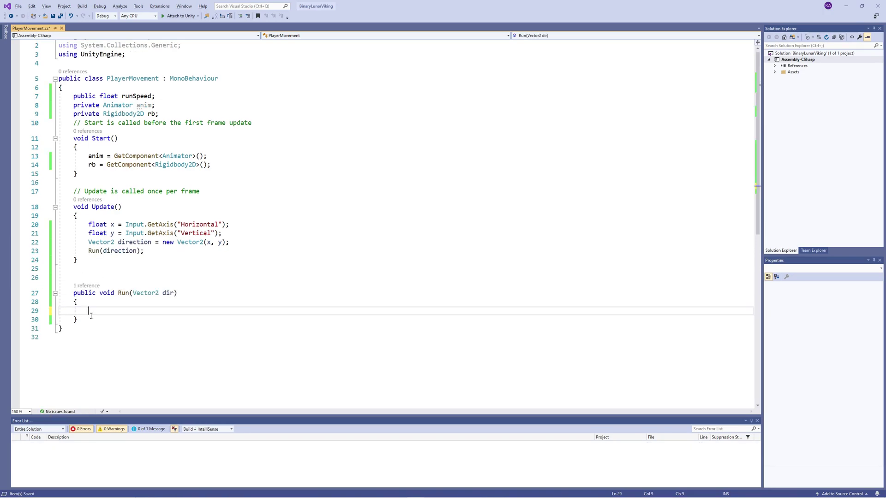
Step: In the Run method, set rb.velocity to new Vector2(dir.x * runSpeed, rb.velocity.y) and save the script
text(rb.velocity = new Vector2 )
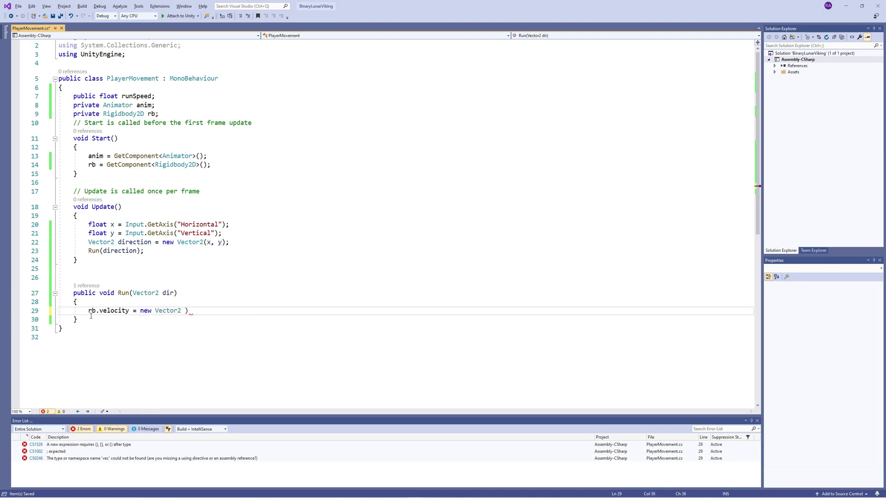
text((dir)
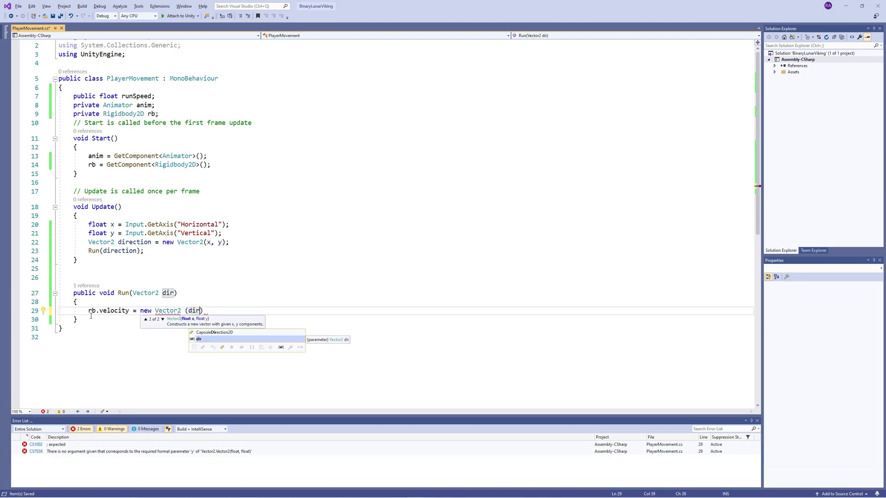
text(.x)
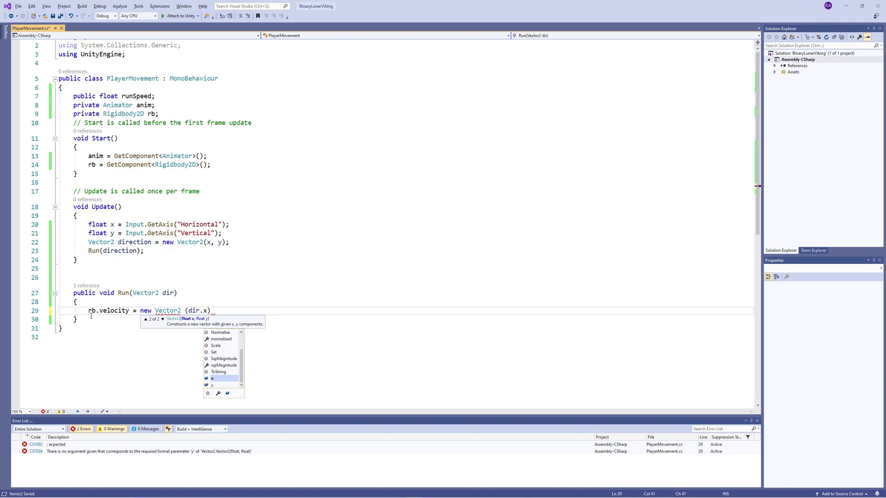
text( *)
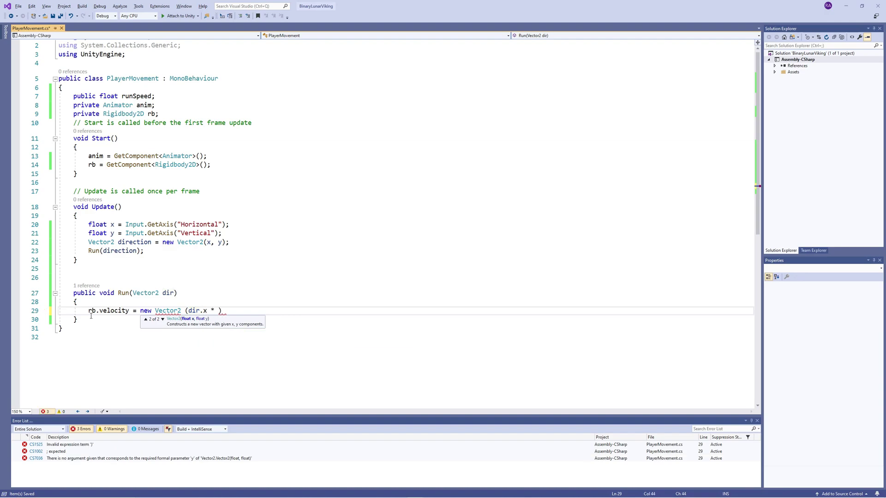
text( runSpeed,)
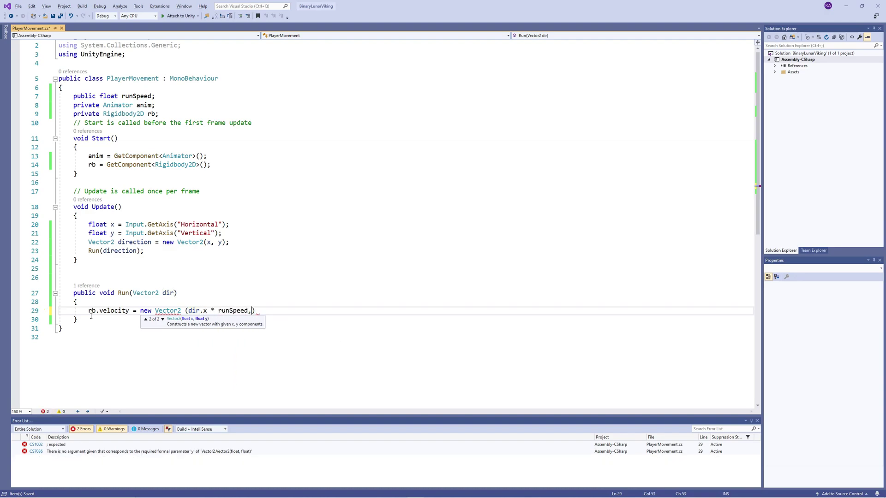
text(rb.velocity.uy)
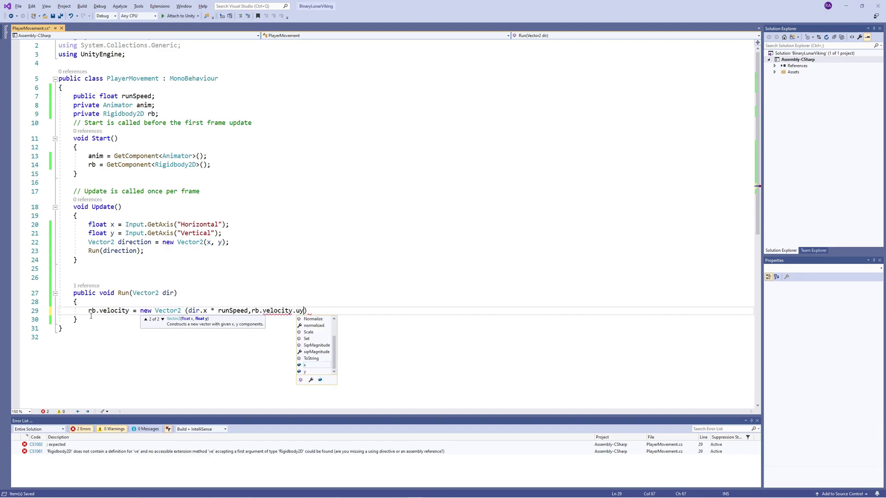
key(BackSpace)
key(BackSpace)
text(y)
click(321, 312)
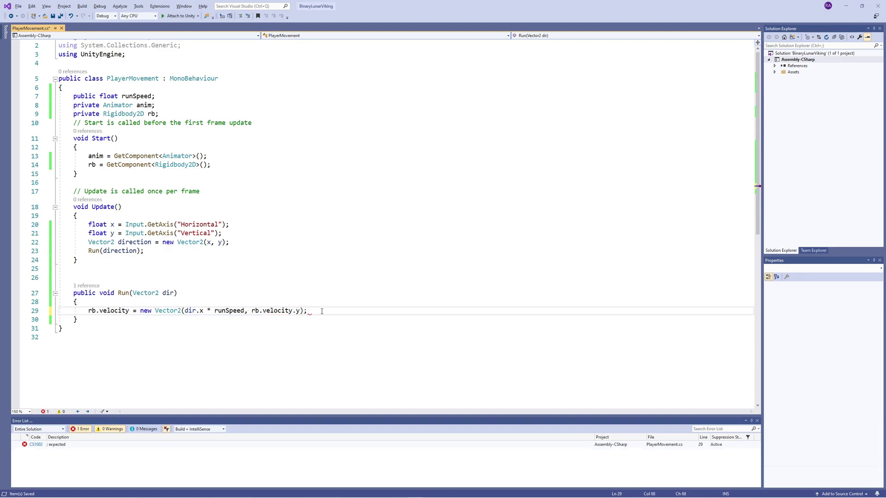
key(ctrl+s)
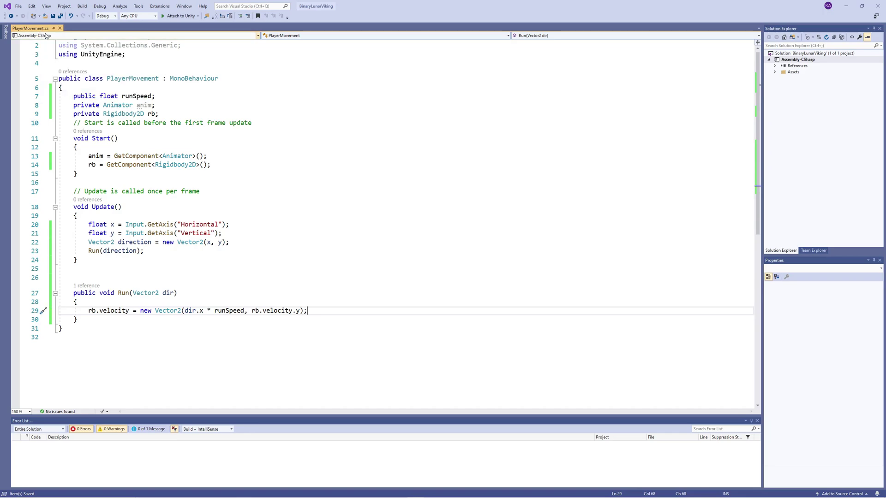
Step: Switch to Unity, play the scene briefly to check the viking, and stop it
key(alt+Tab)
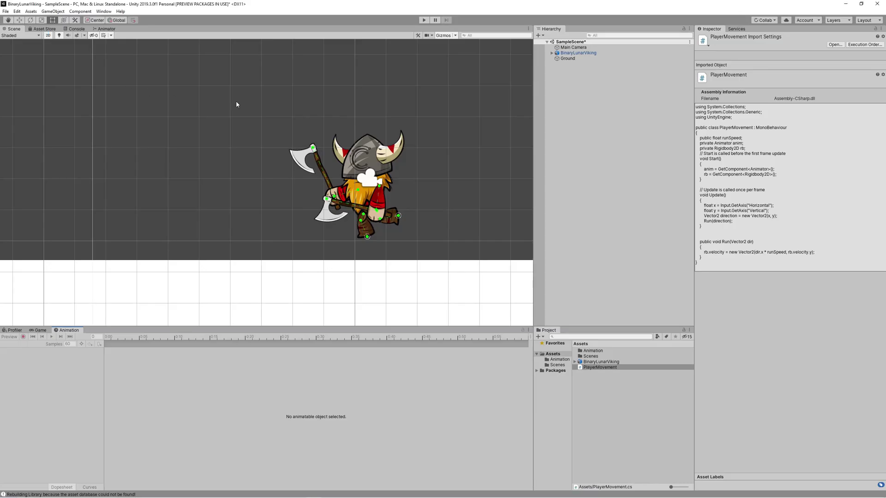
click(424, 20)
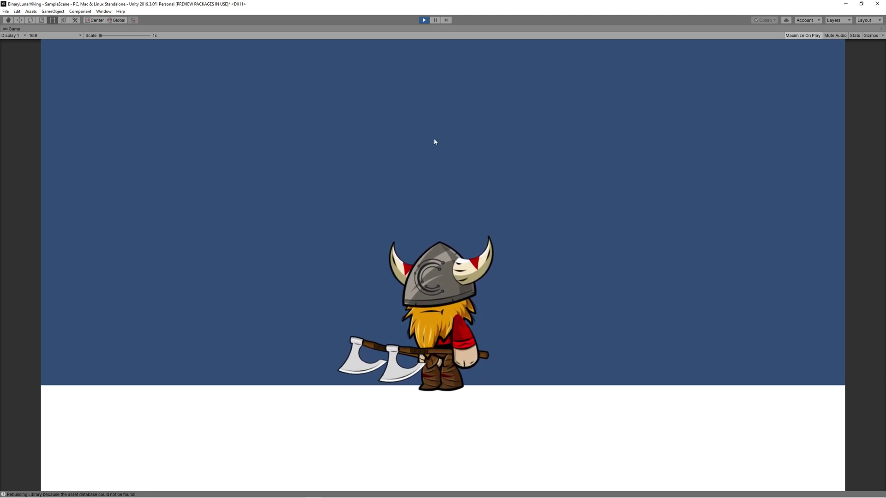
key(ctrl+p)
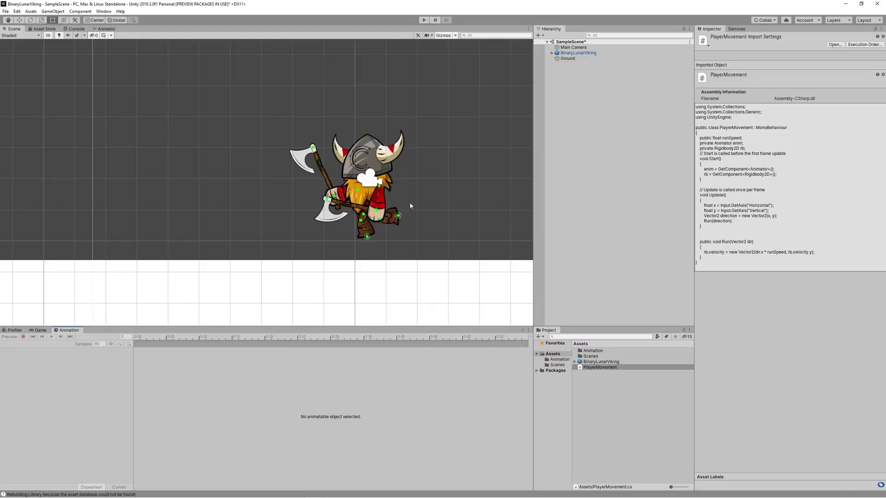
Step: Play the scene in an unmaximized Game view and set the viking's Run Speed to 10 during play
click(39, 330)
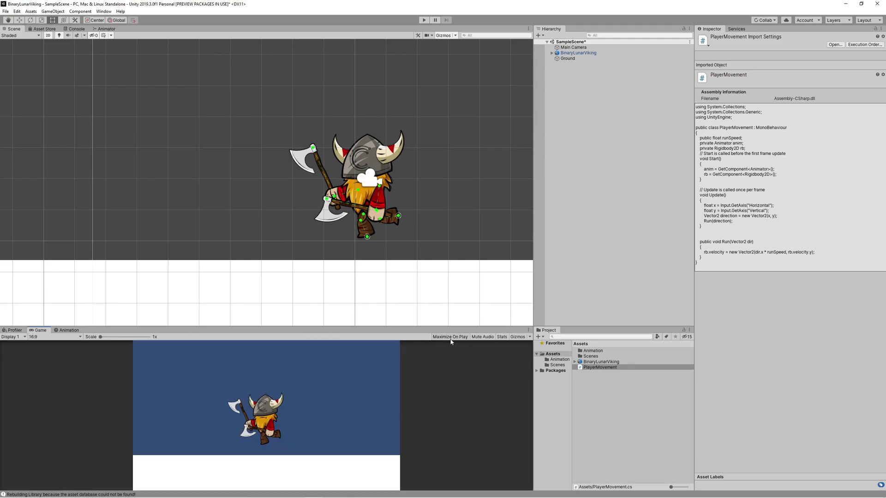
click(425, 20)
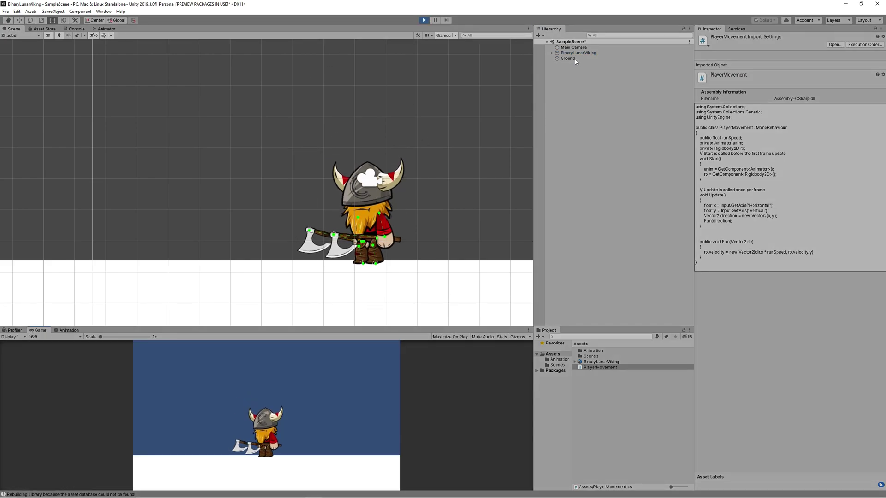
click(572, 58)
click(578, 53)
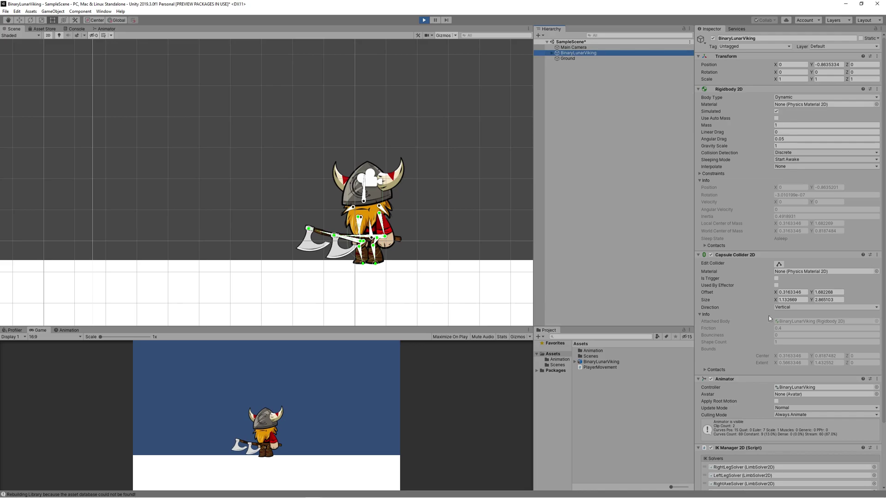
scroll(783, 470, down, 10)
click(783, 470)
text(10)
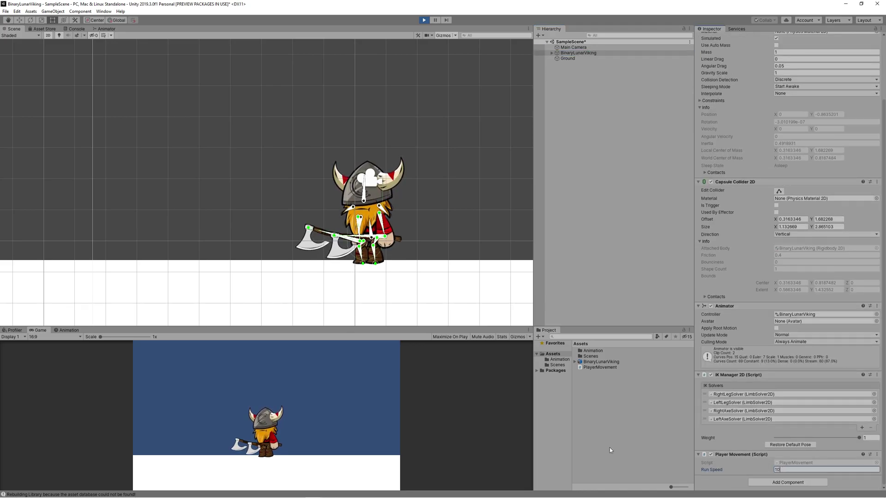
Step: Test moving the viking left and right in an enlarged Game view, and stop the scene
click(331, 422)
key(a)
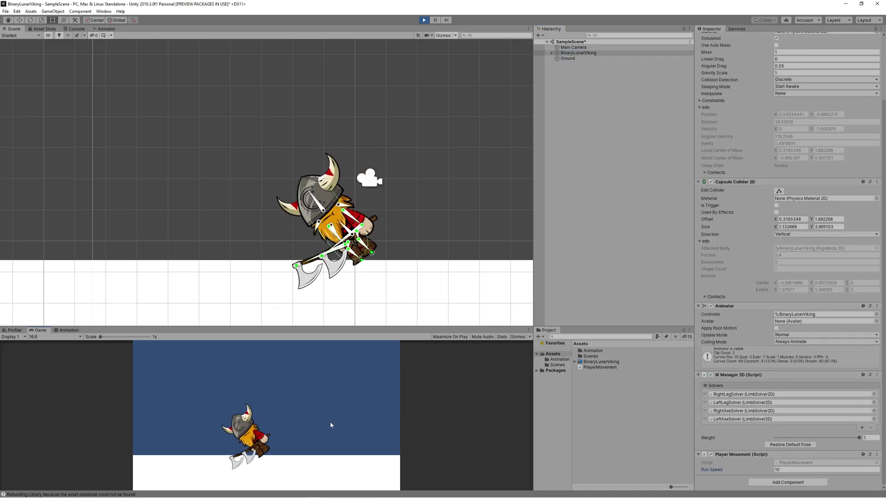
key(d)
key(a)
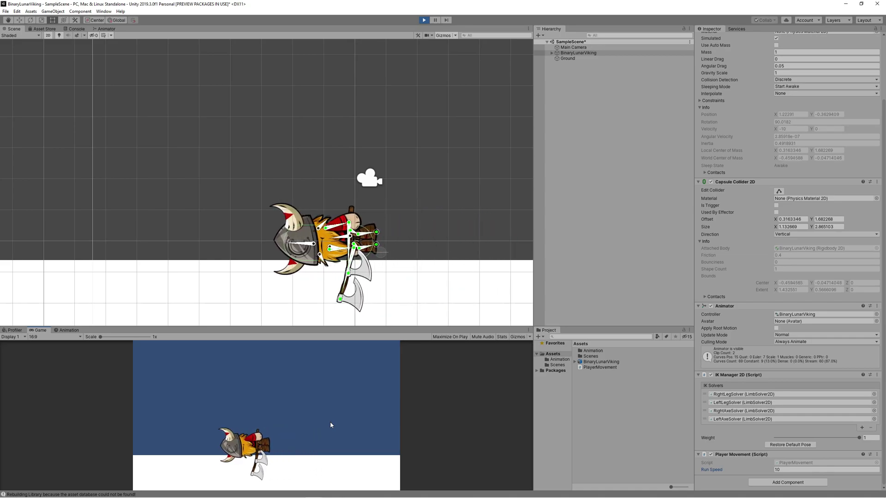
key(d)
key(a)
drag(348, 327, 356, 239)
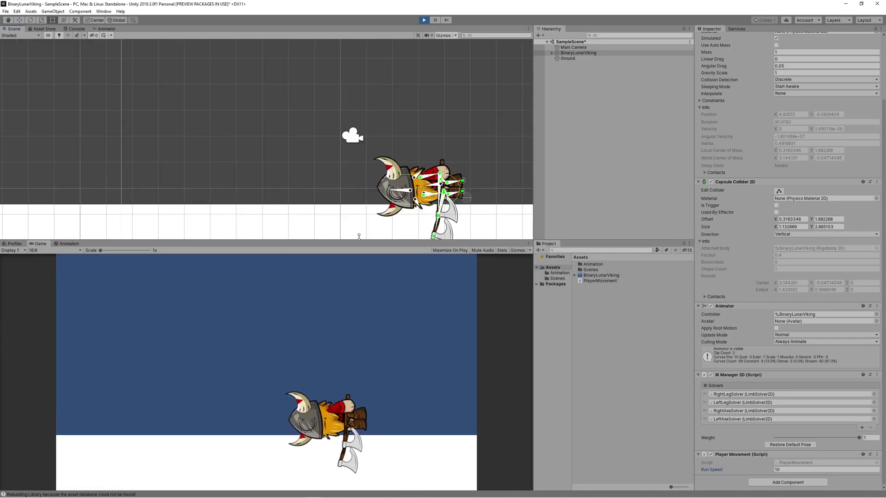
key(Right)
key(Left)
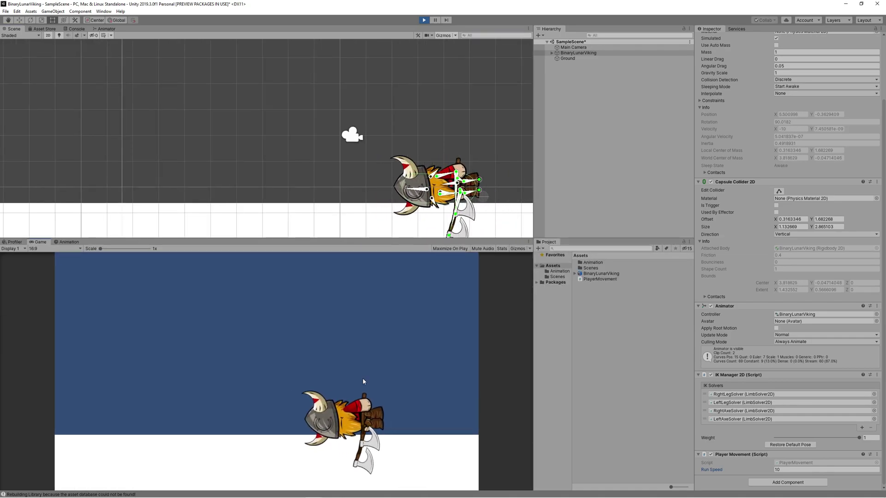
key(Right)
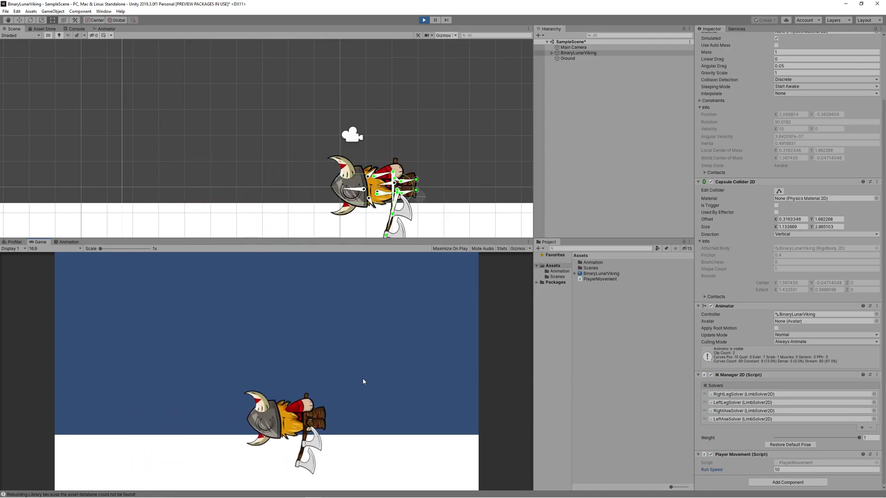
key(Left)
key(Right)
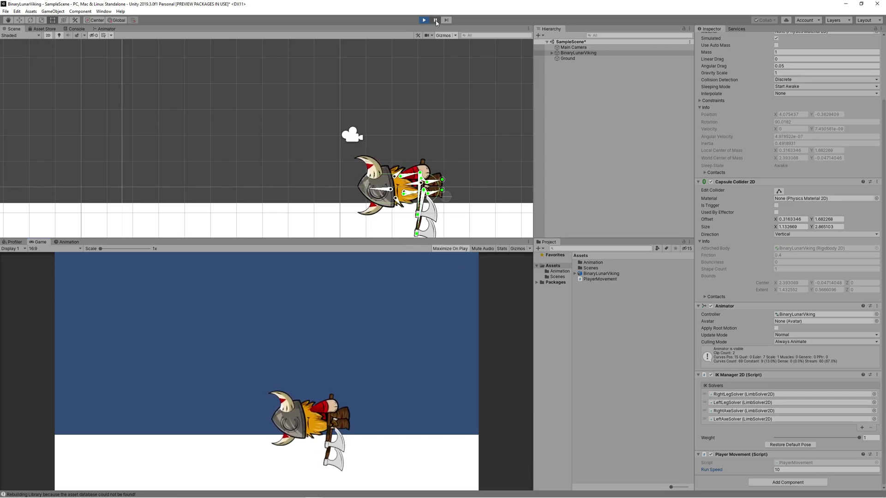
click(424, 19)
Step: Set the viking's Player Movement Run Speed to 10 and freeze its Rigidbody 2D rotation on Z
click(787, 470)
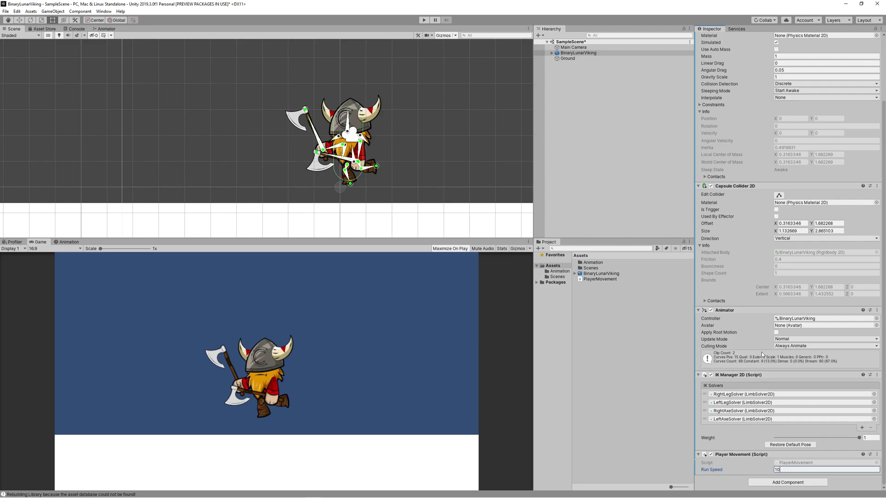
scroll(757, 346, up, 3)
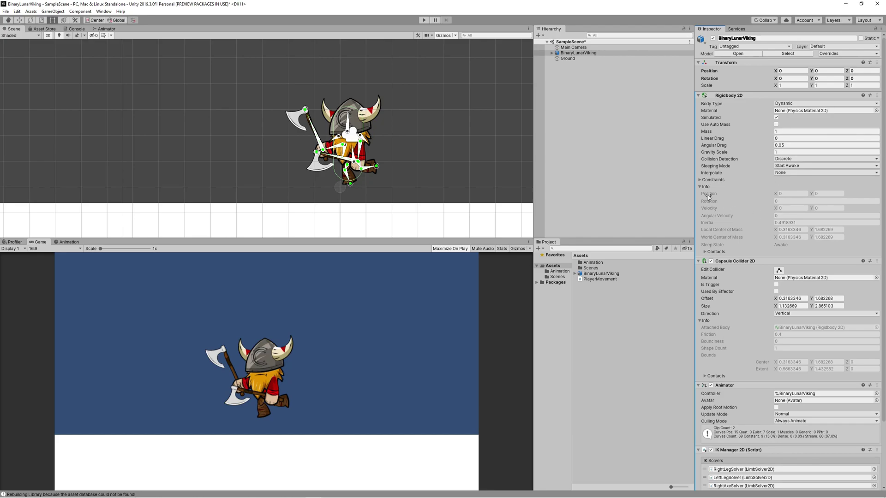
click(714, 180)
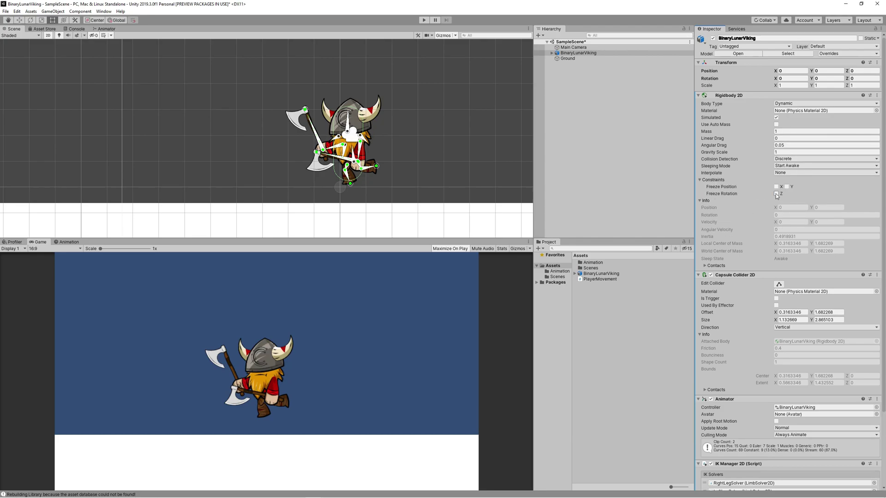
Step: Play the scene with a maximized Game view, test running the viking both ways, and stop the scene
click(423, 22)
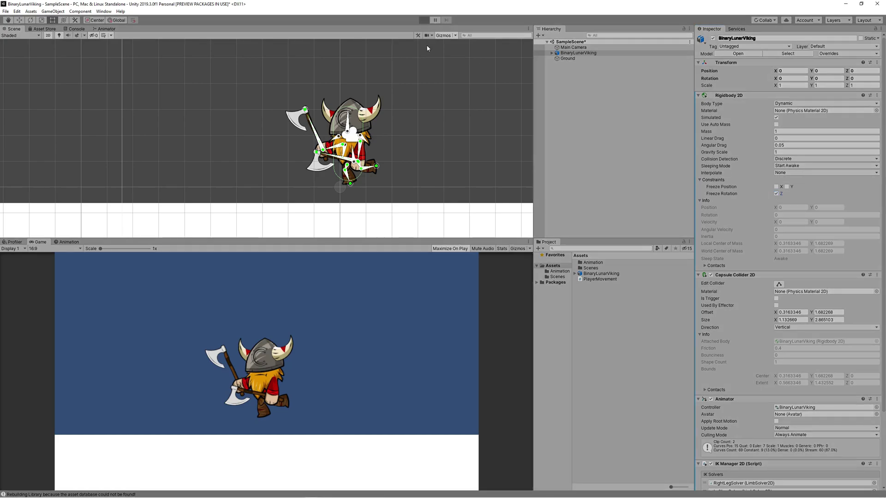
key(d)
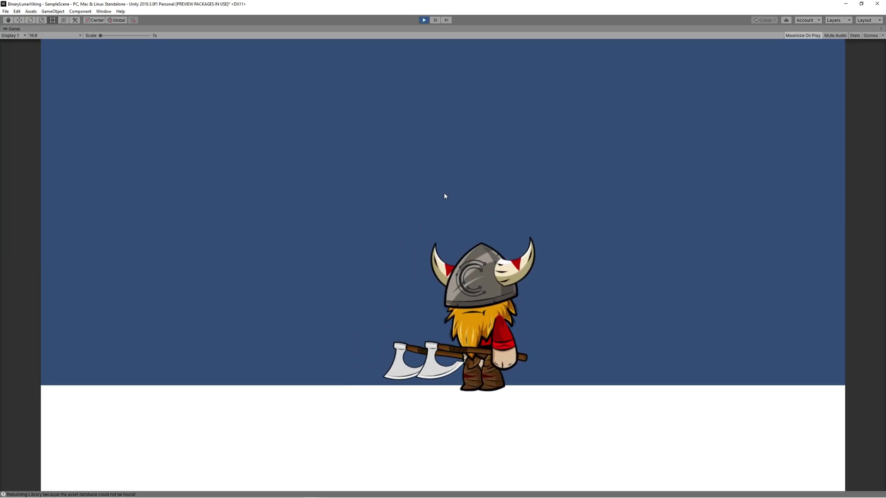
key(a)
key(Right)
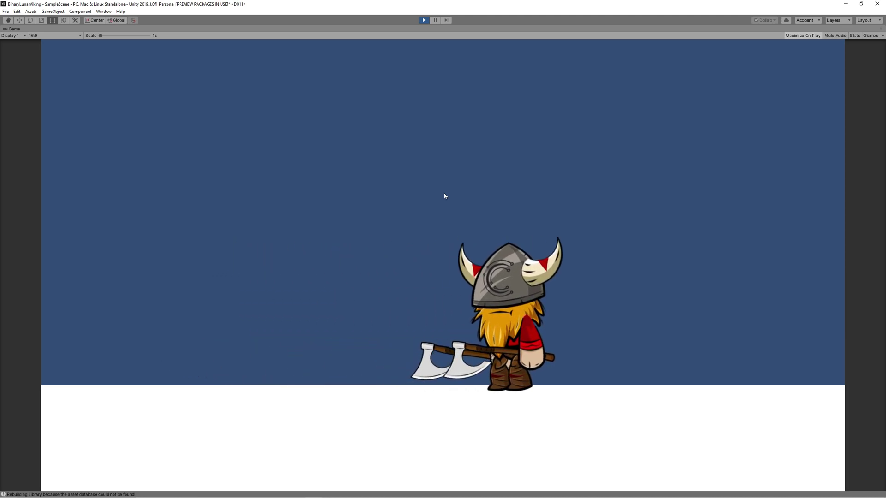
key(Left)
key(Left)
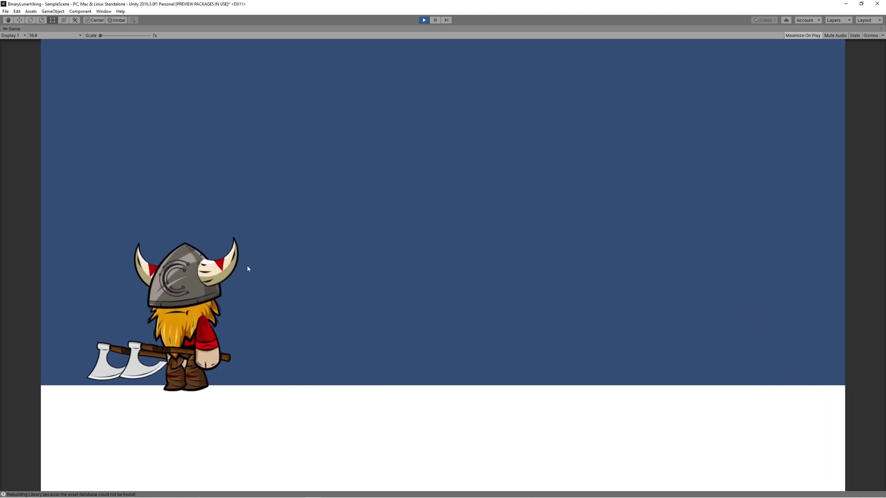
key(Right)
key(Right)
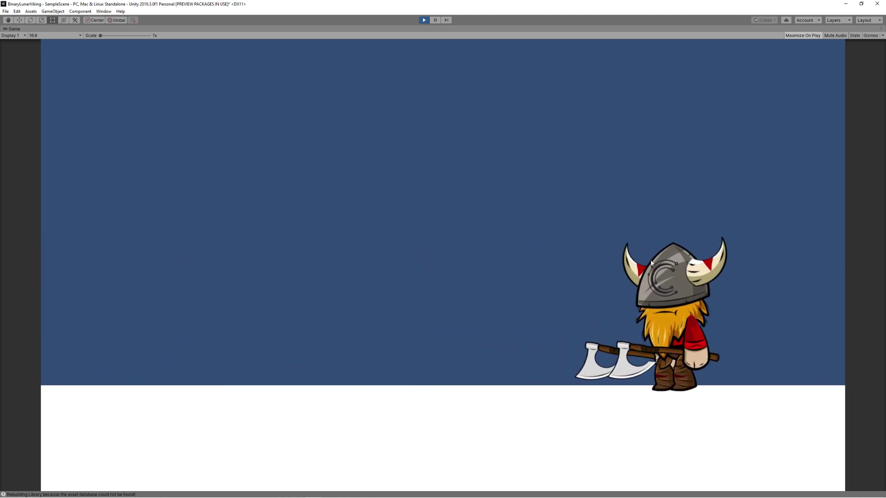
key(Left)
key(Right)
key(Left)
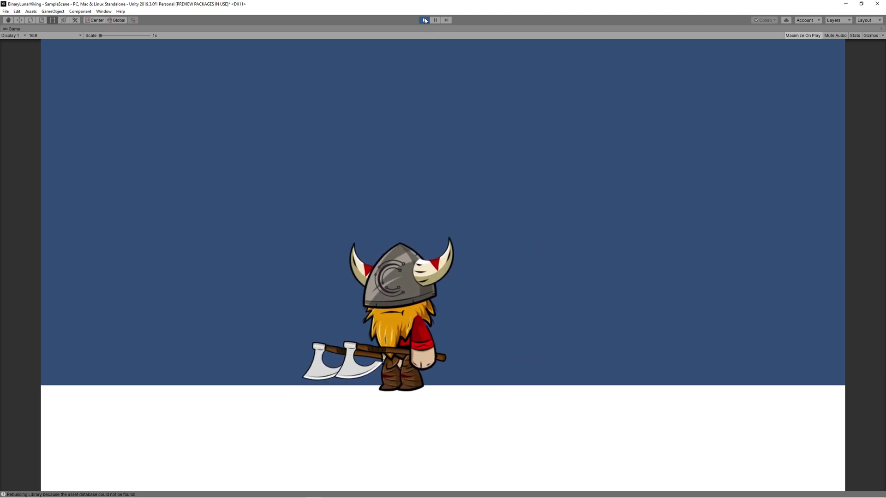
click(423, 20)
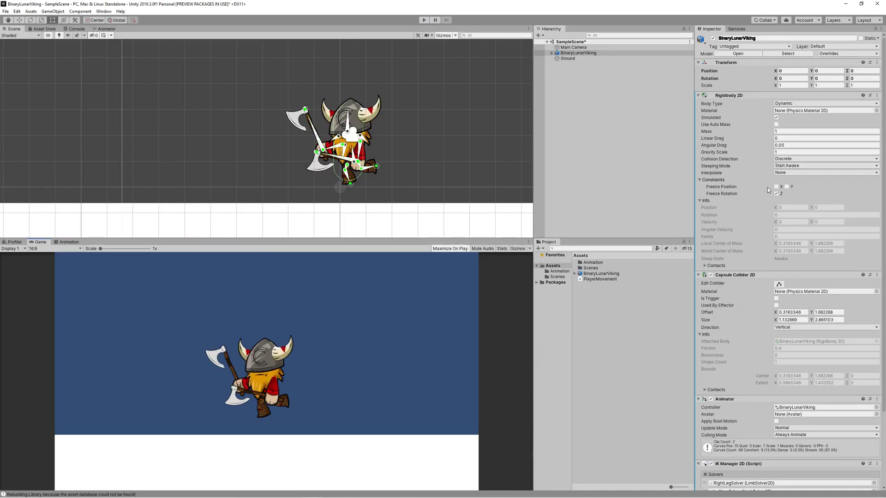
Step: Set the Interpolate option of the viking's Rigidbody 2D to Interpolate and play the scene
click(786, 159)
click(787, 164)
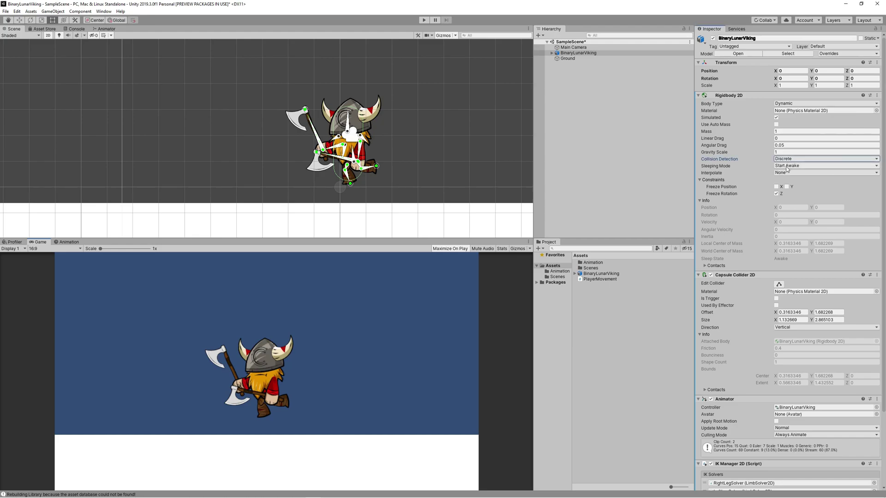
click(786, 172)
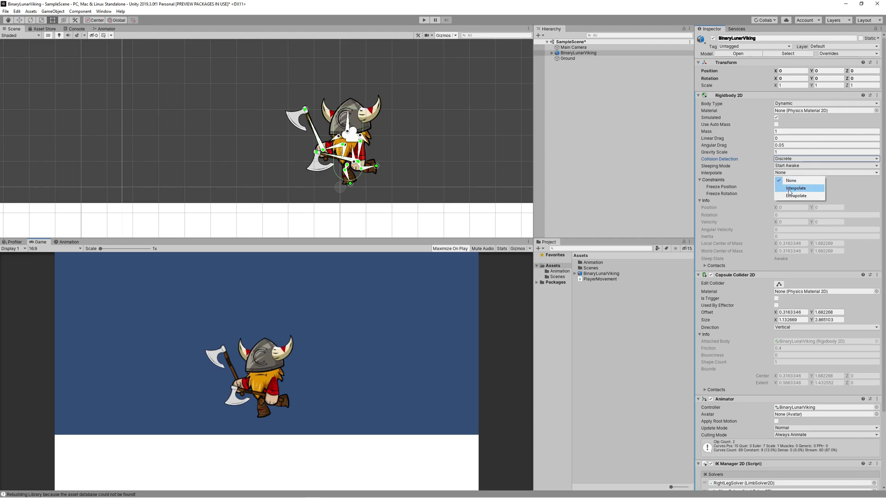
click(790, 188)
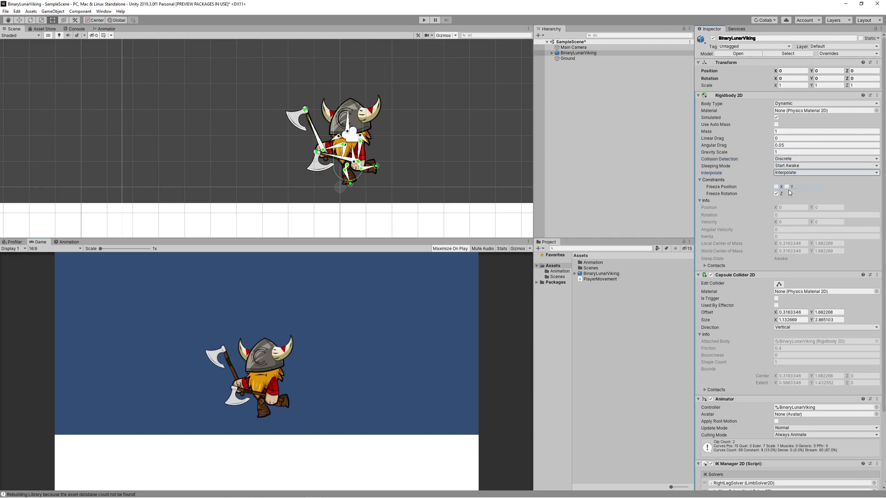
click(423, 20)
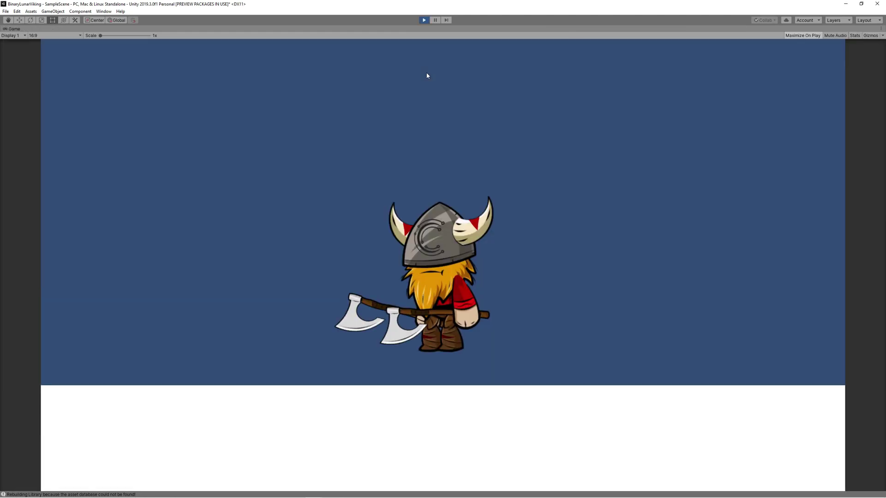
Step: Test moving the viking both ways in the playing scene and stop the scene
key(d)
key(a)
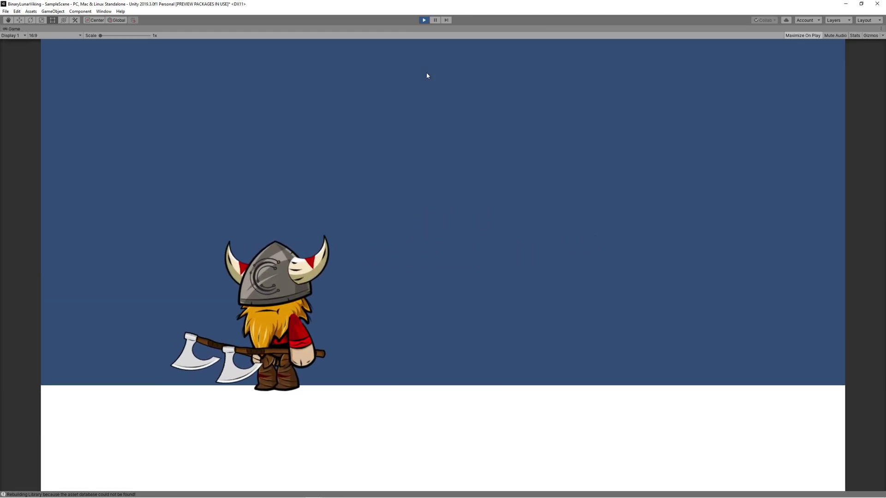
key(Right)
key(Left)
key(Left)
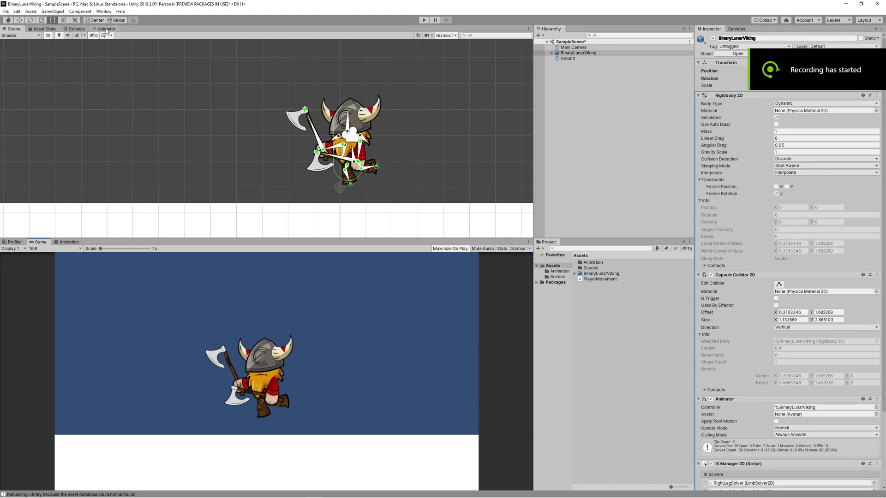
Step: Show the viking's Animator state graph and place the viking_run state directly below viking_Idle
click(107, 29)
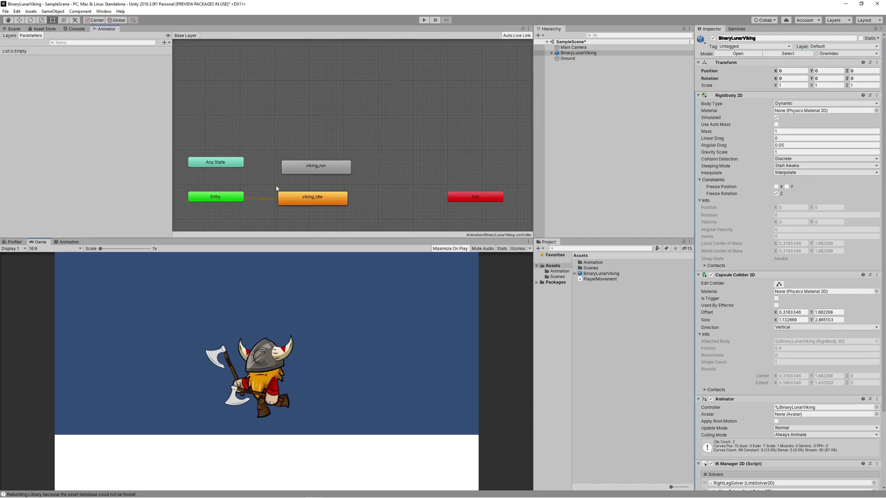
scroll(277, 189, up, 1)
drag(336, 196, 318, 192)
middle_drag(364, 190, 412, 156)
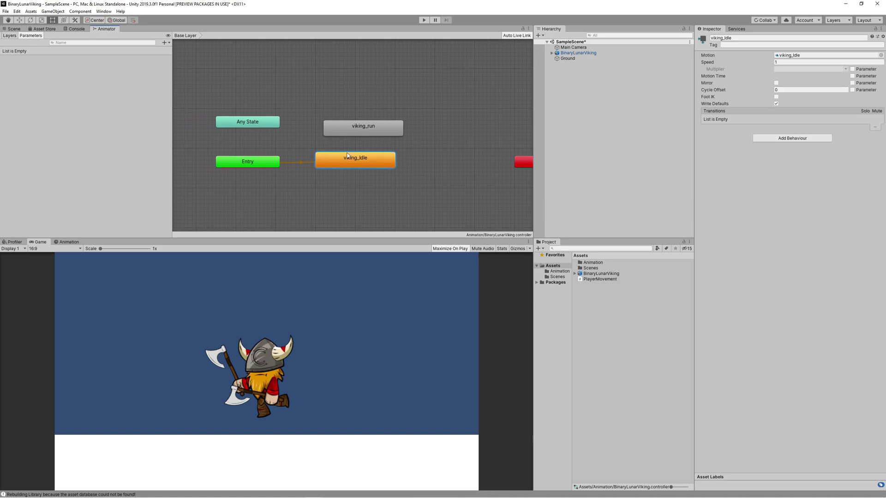
drag(367, 137, 363, 208)
Step: Create transitions in both directions between the viking_Idle and viking_run states
right_click(368, 159)
click(392, 164)
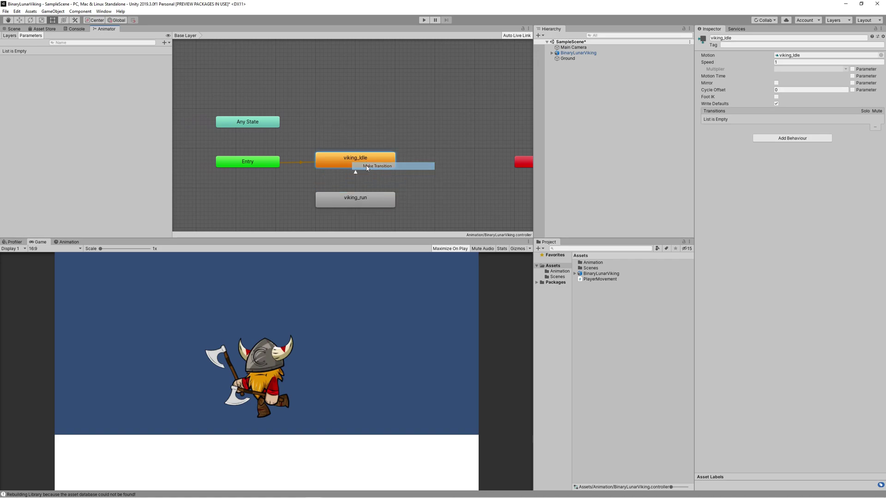
click(352, 198)
right_click(364, 191)
click(388, 196)
click(355, 160)
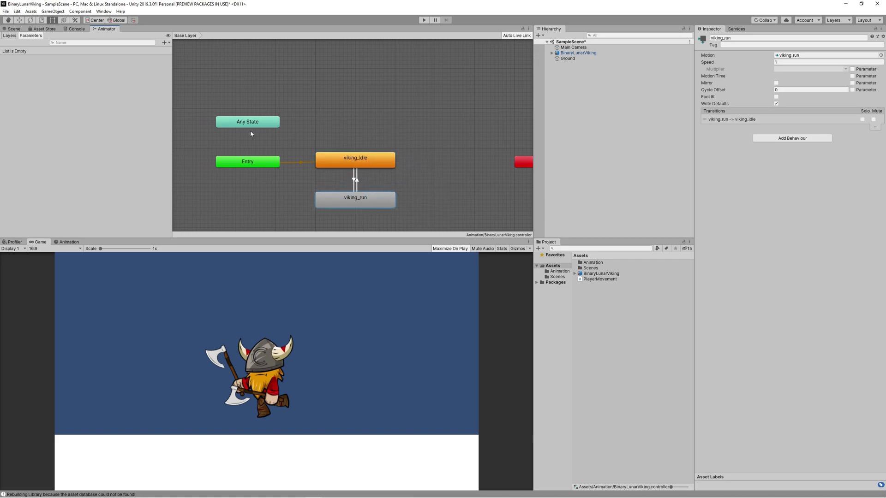
Step: Add a Float parameter named HorizontalAxis to the animator controller
click(252, 133)
click(165, 43)
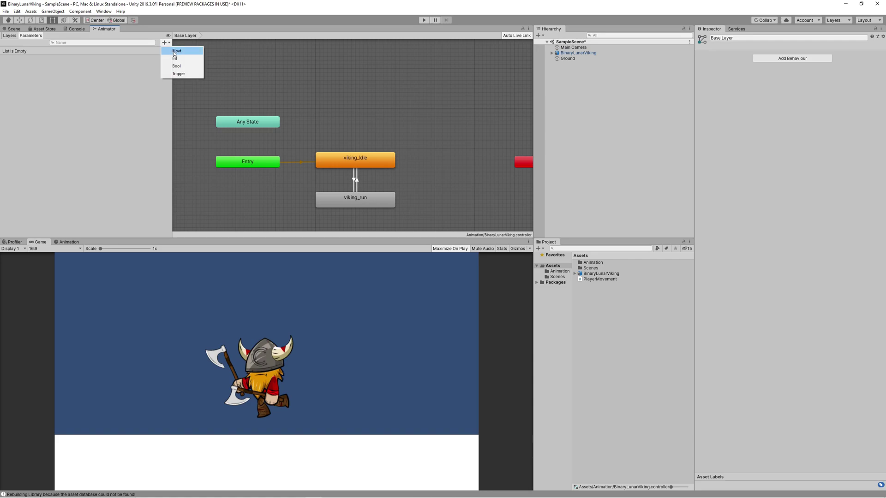
click(175, 51)
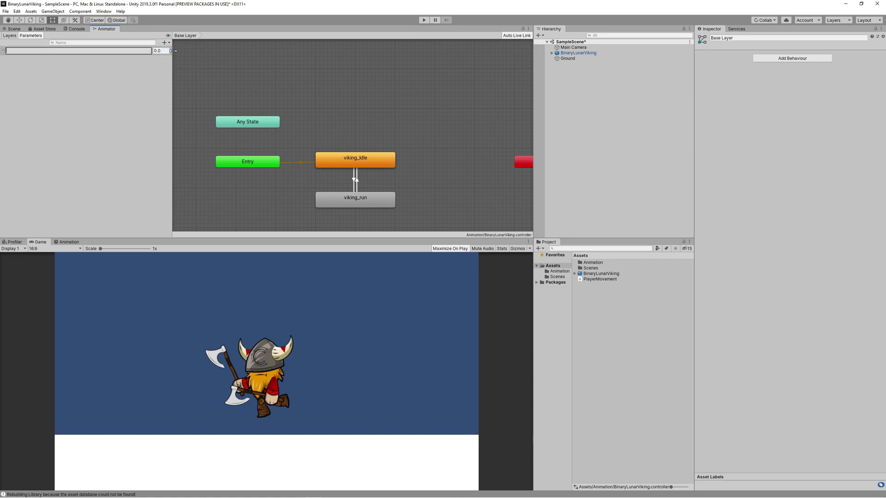
text(HorizontalAxis)
key(Return)
Step: Add the condition HorizontalAxis Greater 0 to the viking_Idle -> viking_run transition and HorizontalAxis Less 0.001 to the viking_run -> viking_Idle transition
click(354, 180)
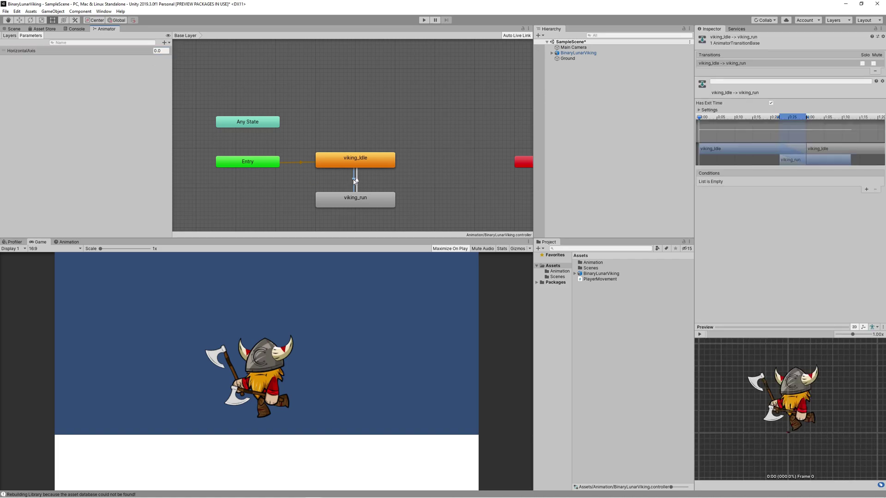
click(864, 189)
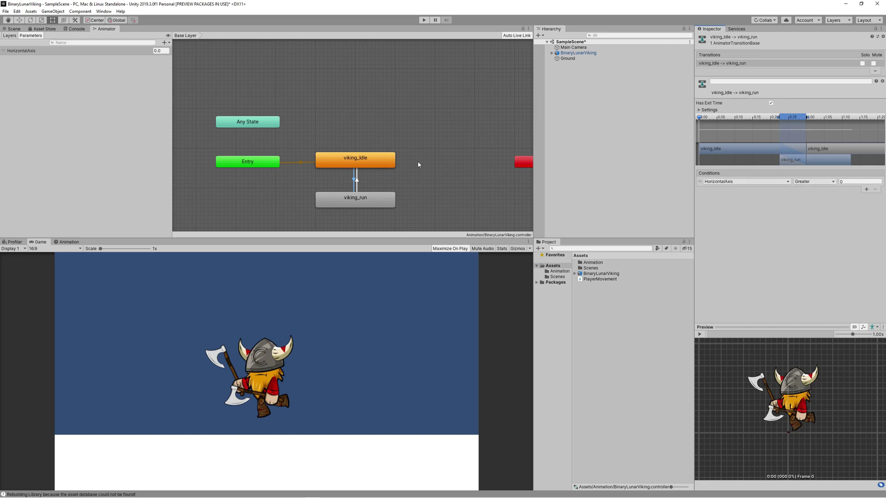
click(357, 181)
click(865, 190)
click(814, 181)
click(815, 196)
click(844, 182)
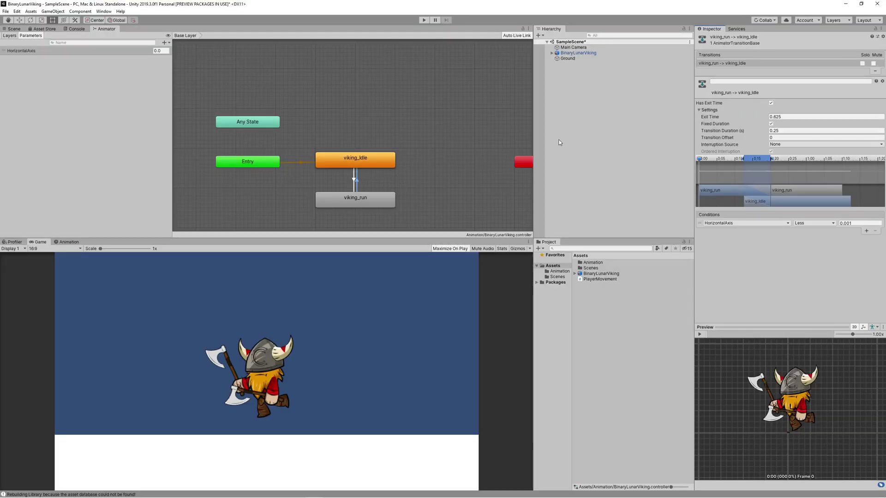
Step: Turn off Has Exit Time on the viking_run -> viking_Idle transition and set its Transition Duration to 0.05 s
click(770, 102)
click(781, 130)
text(0.)
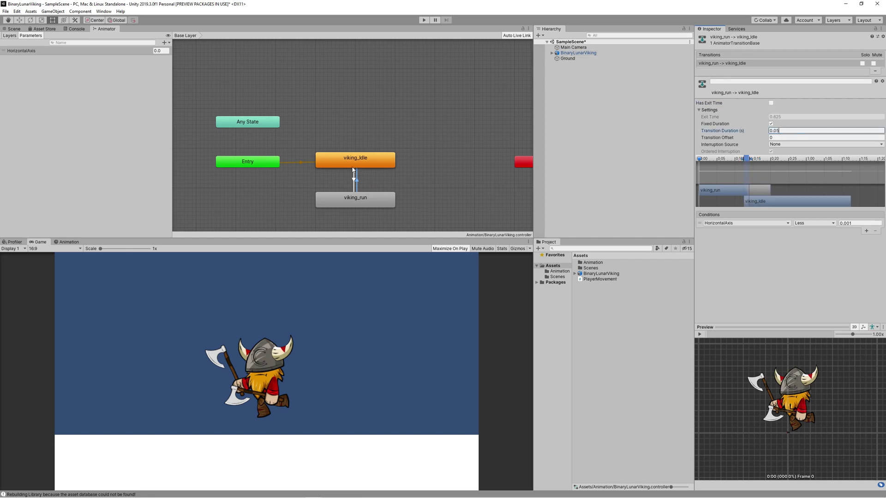
Step: Turn off Has Exit Time and Fixed Duration on the viking_Idle -> viking_run transition and set its Transition Duration to 0.05
click(356, 178)
click(771, 103)
click(785, 130)
click(770, 123)
drag(786, 130, 599, 69)
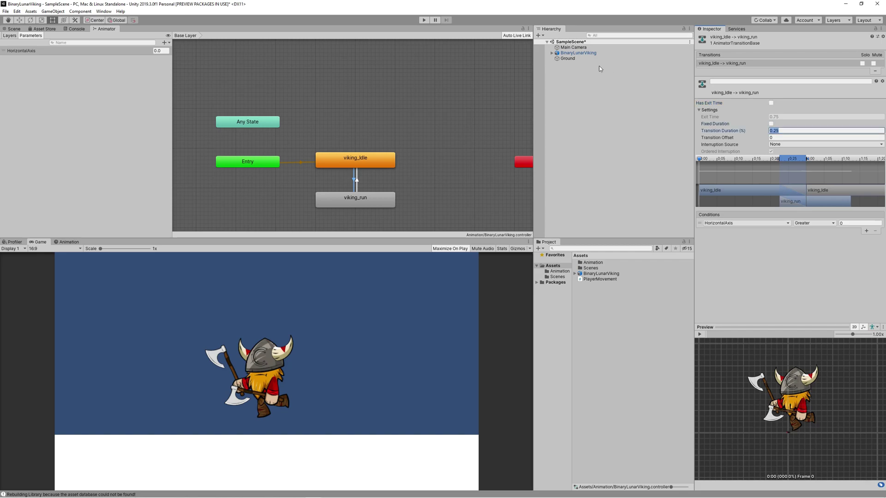
text(0.05)
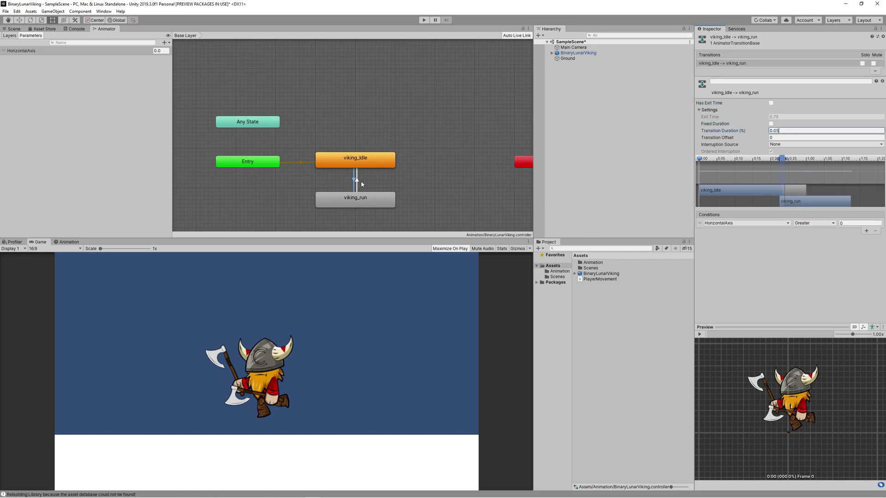
Step: Switch to Visual Studio, add anim.SetFloat("HorizontalAxis", direction.x); after the Run call in Update of PlayerMovement, and save the script
key(alt+Tab)
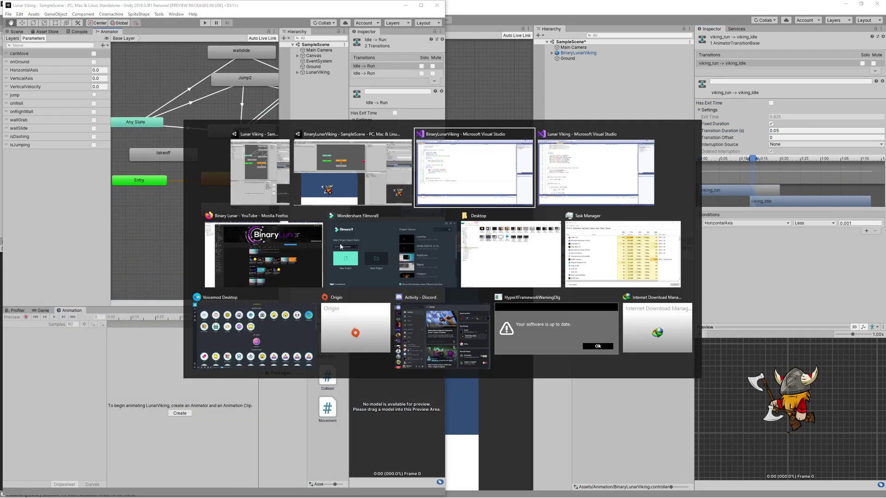
scroll(118, 296, down, 1)
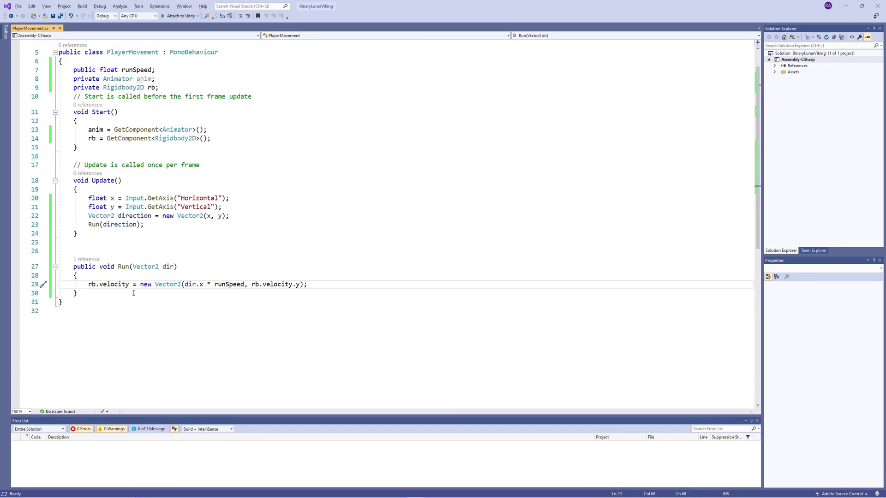
click(144, 228)
key(Return)
key(Return)
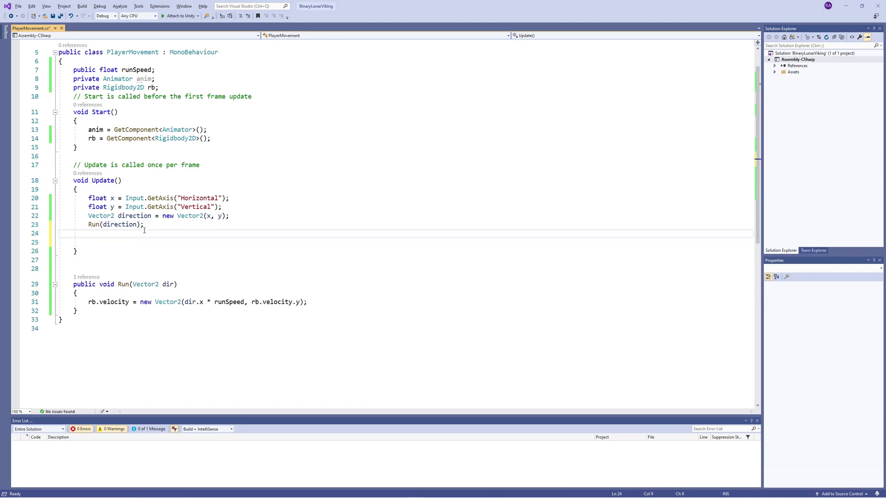
text(anim.setFloaF("HorizontalAxis",)
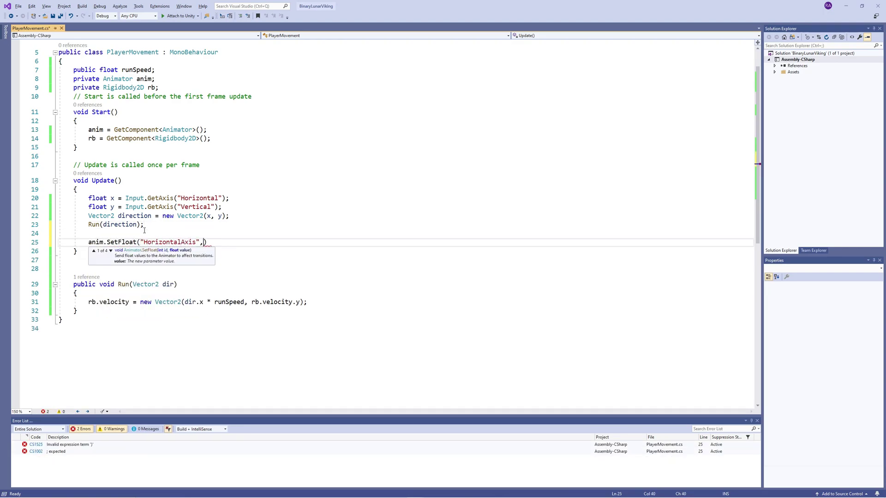
text(direction.x);)
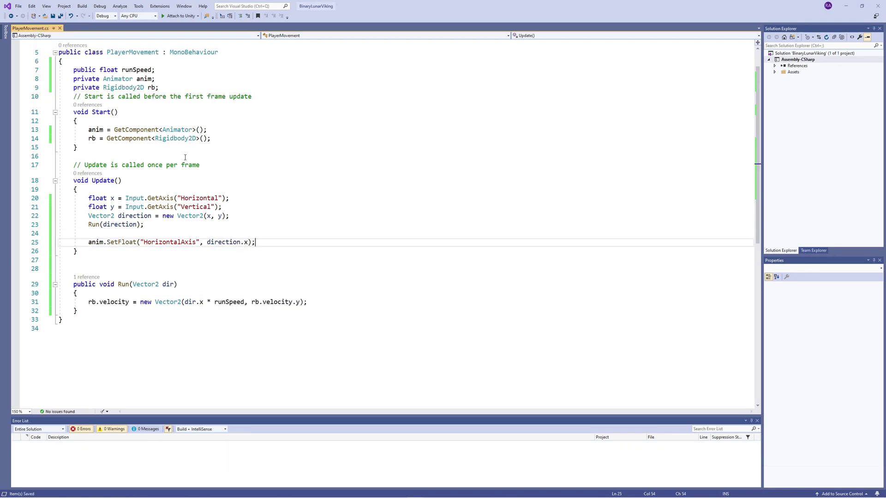
Step: Return to Unity, play the scene, test the viking's run animation in both directions, and stop the scene
key(alt+Tab)
click(424, 20)
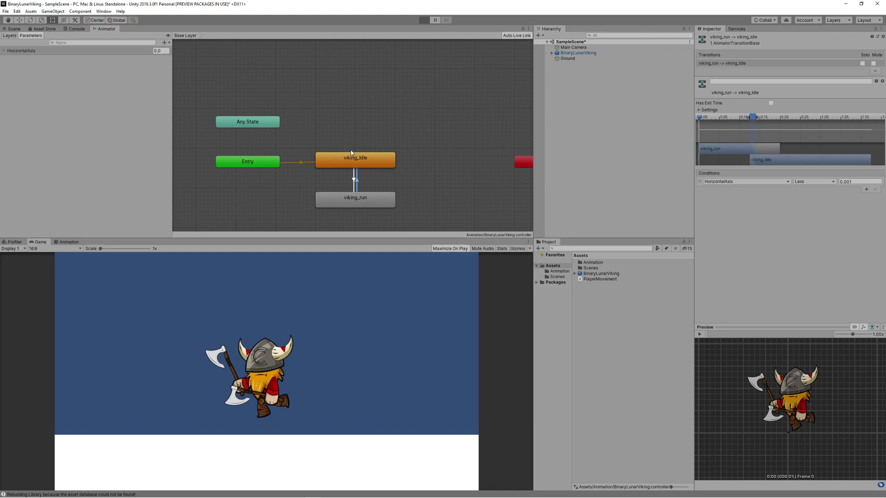
key(a)
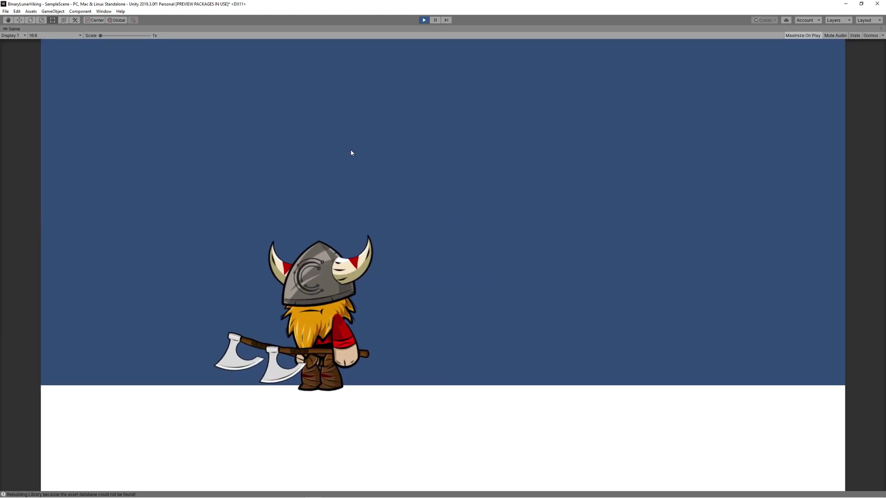
key(d)
key(a)
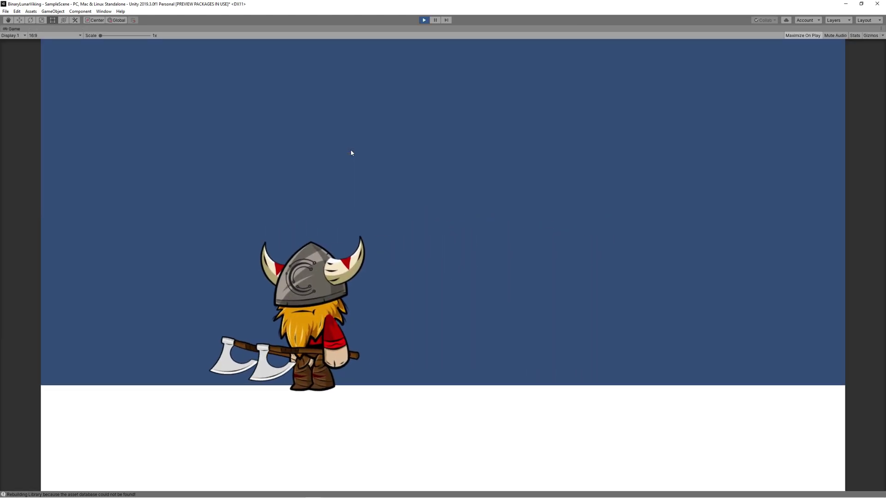
key(d)
key(Left)
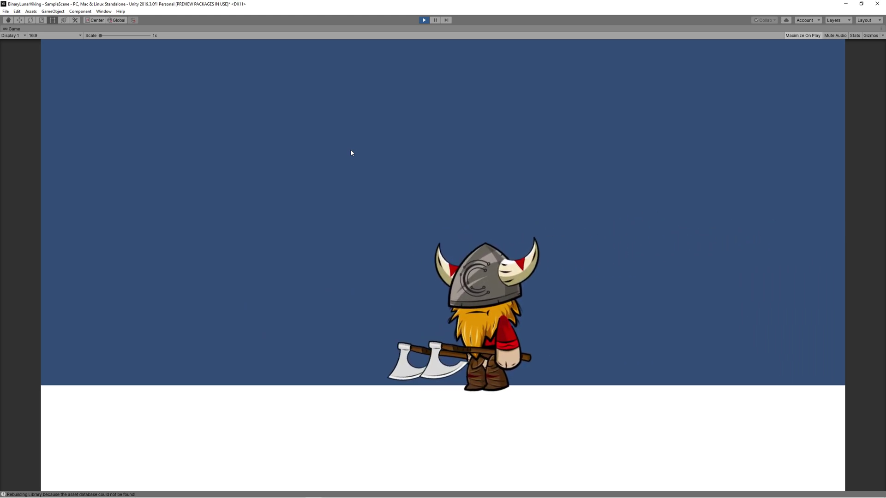
key(Right)
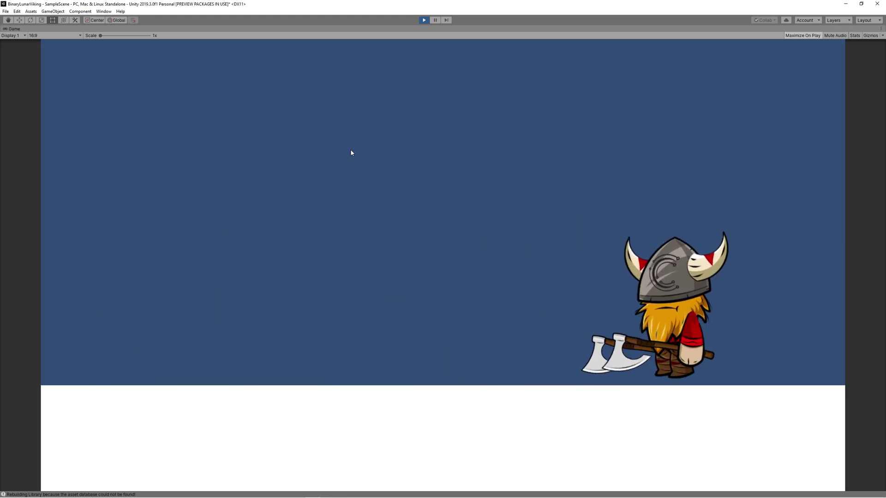
key(Left)
key(Right)
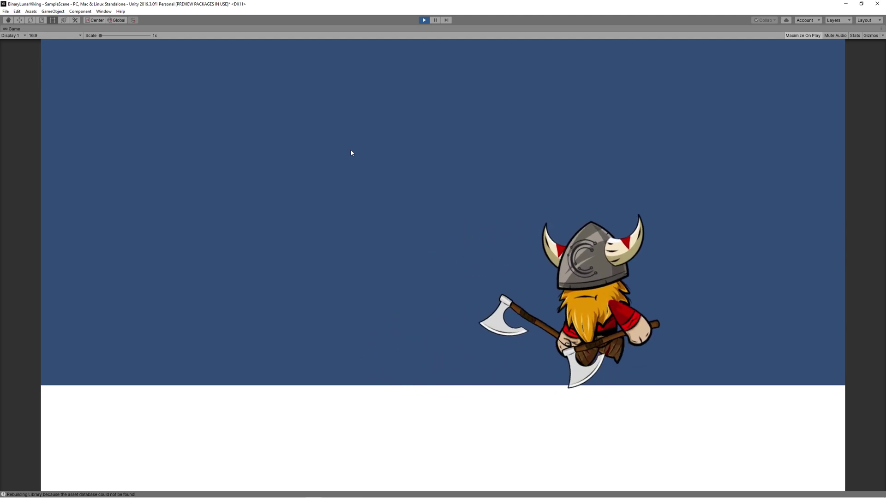
key(Left)
key(Right)
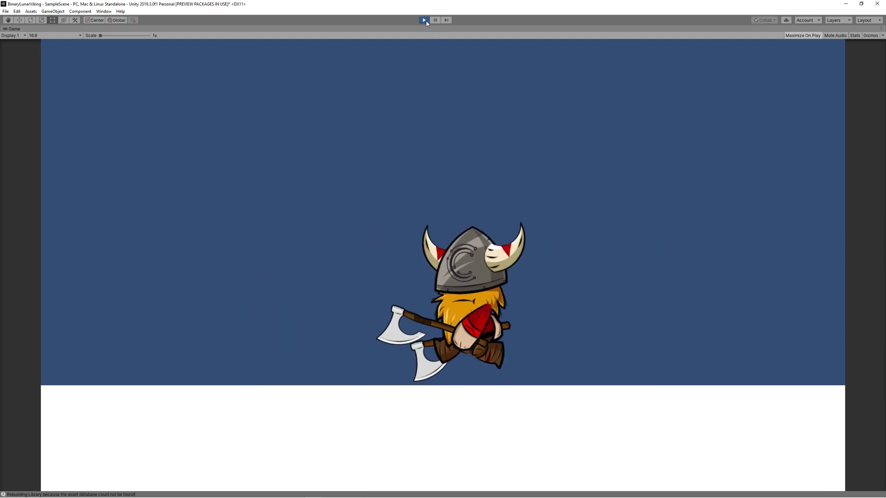
key(Left)
click(425, 21)
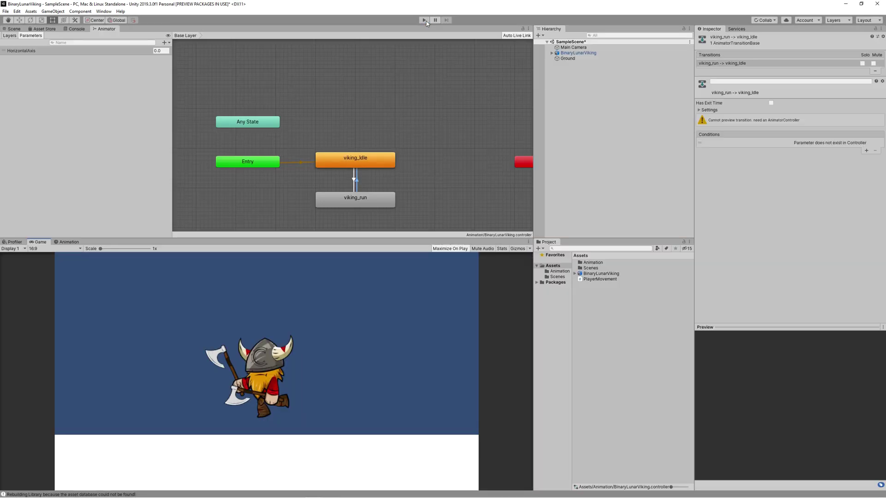
Step: Review the existing viking_Idle -> viking_run transition and add a second transition between the same two states
click(354, 179)
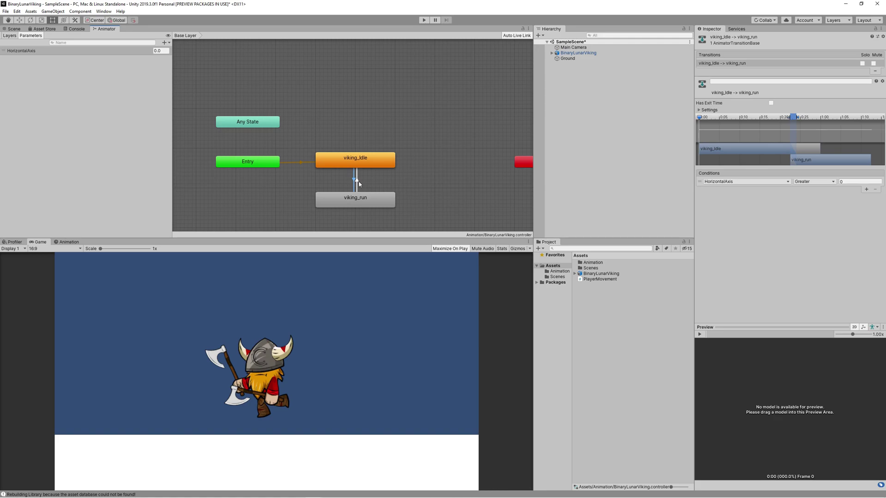
click(355, 161)
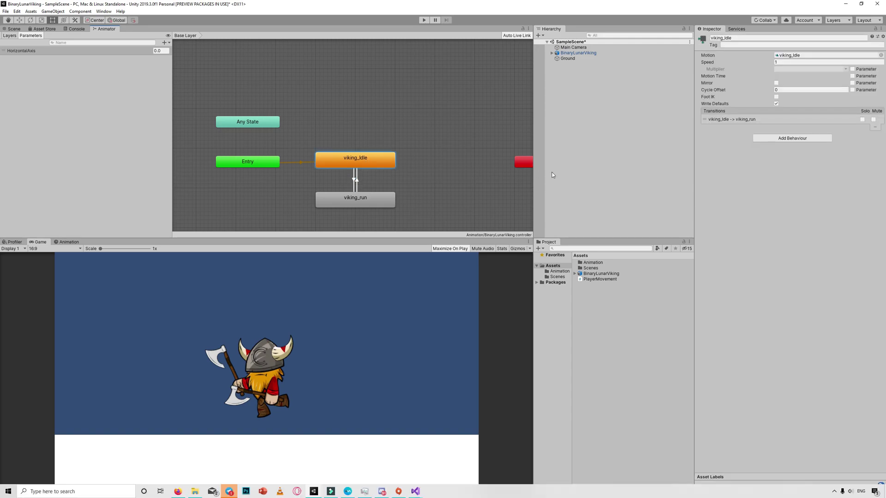
click(785, 119)
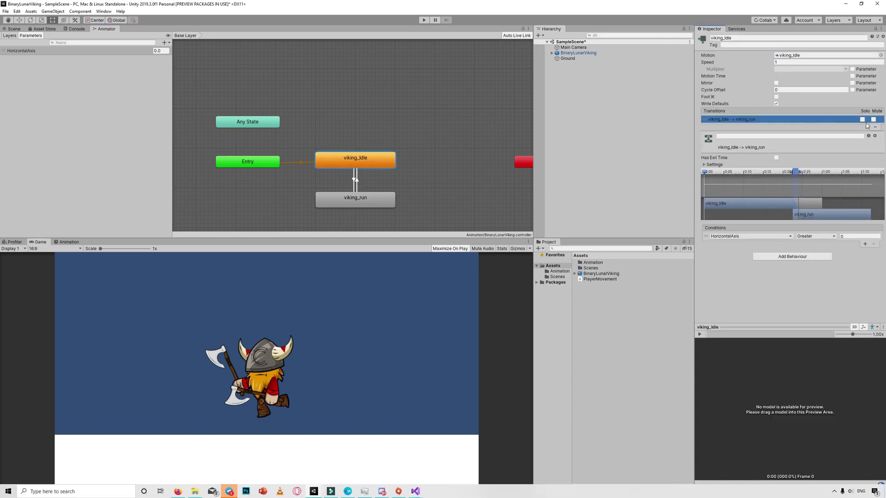
right_click(358, 165)
click(375, 168)
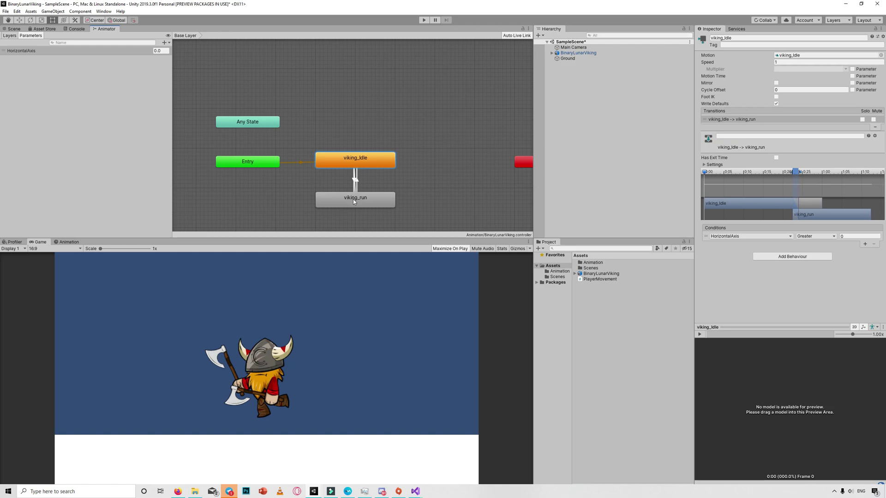
click(369, 199)
Step: Give the second viking_Idle -> viking_run transition the condition HorizontalAxis Less 0
click(756, 120)
click(756, 126)
click(756, 120)
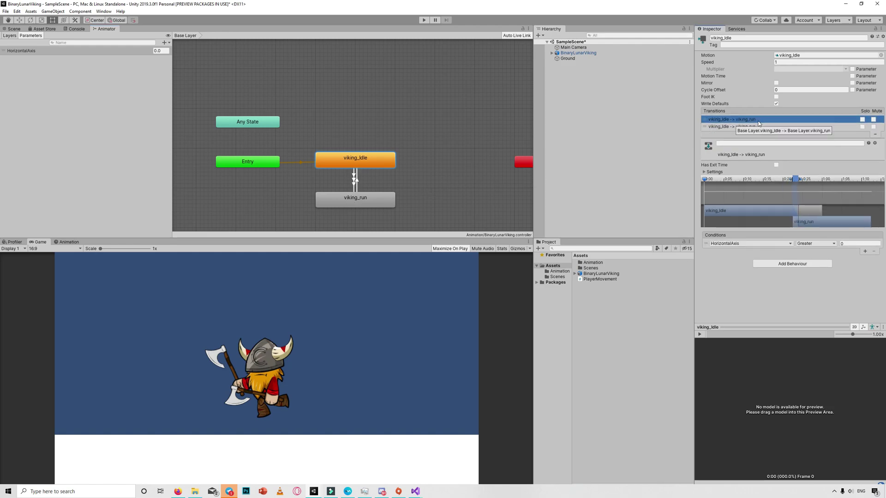
click(756, 126)
click(865, 252)
click(826, 243)
click(819, 258)
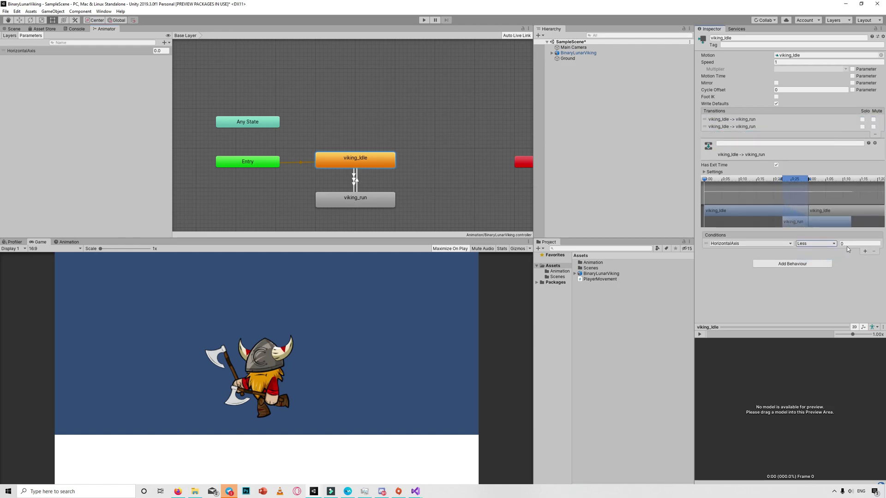
Step: Add a second condition, HorizontalAxis Greater, to the viking_run -> viking_Idle transition and play the scene
click(357, 182)
click(860, 189)
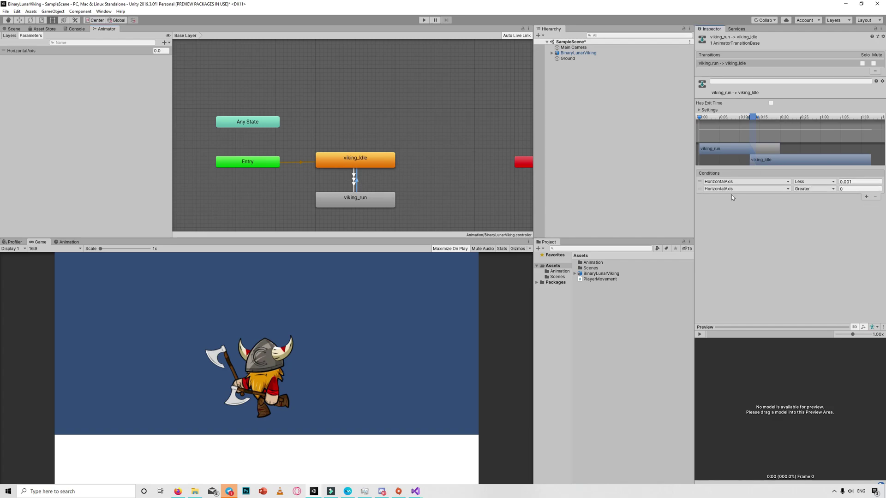
click(738, 190)
click(797, 190)
click(847, 188)
click(423, 20)
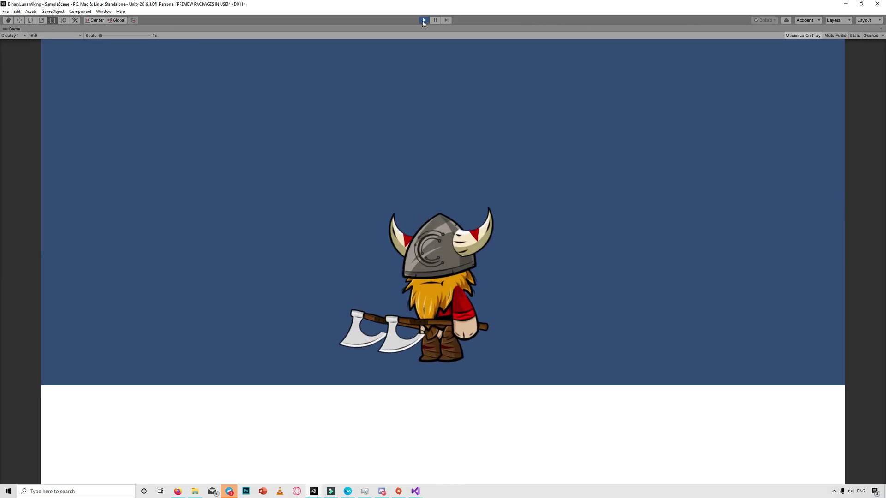
Step: Test the viking's movement and run animation in both directions in the playing scene, and stop the scene
key(Right)
key(Left)
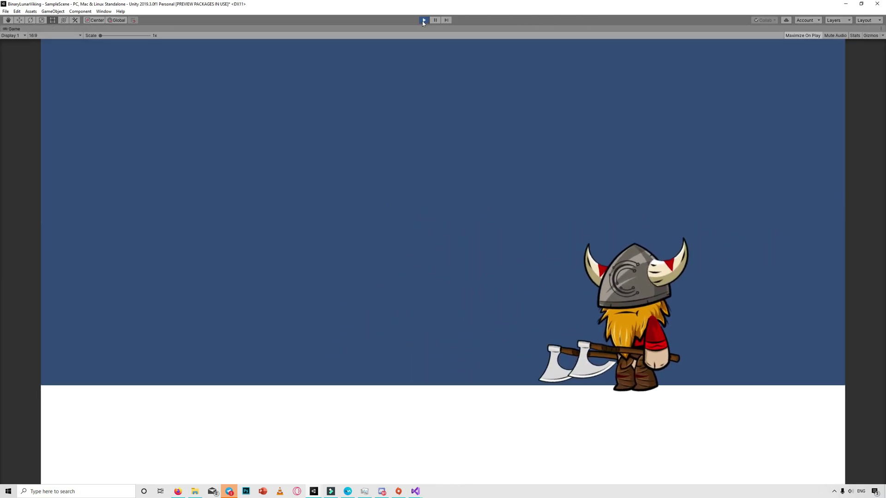
click(423, 20)
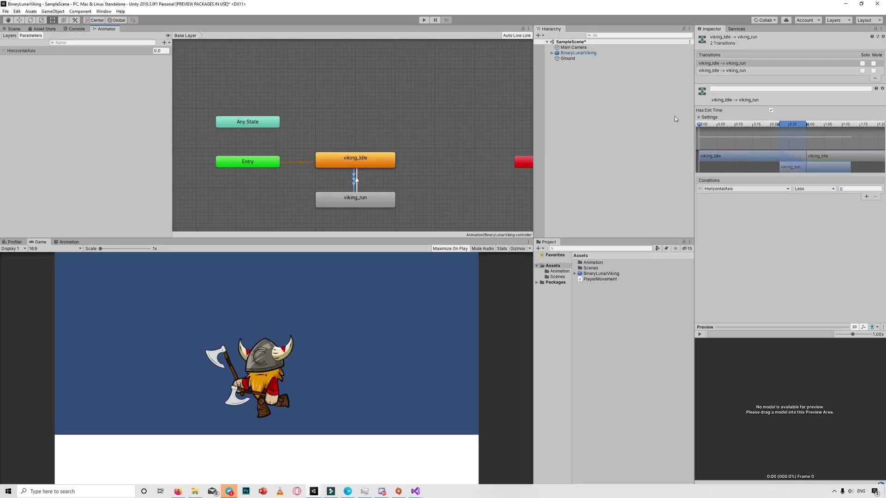
Step: Expand the settings of the first viking_Idle -> viking_run transition and turn off Has Exit Time
click(739, 64)
click(706, 117)
click(770, 110)
click(771, 131)
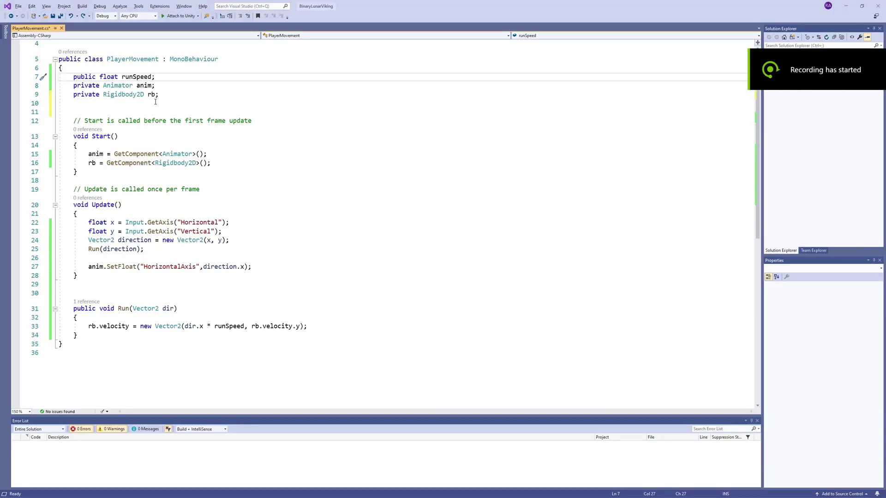
Step: In Visual Studio, declare the fields public int side and public bool facingRight below runSpeed in the PlayerMovement class
key(Return)
key(Return)
key(Up)
text(public )
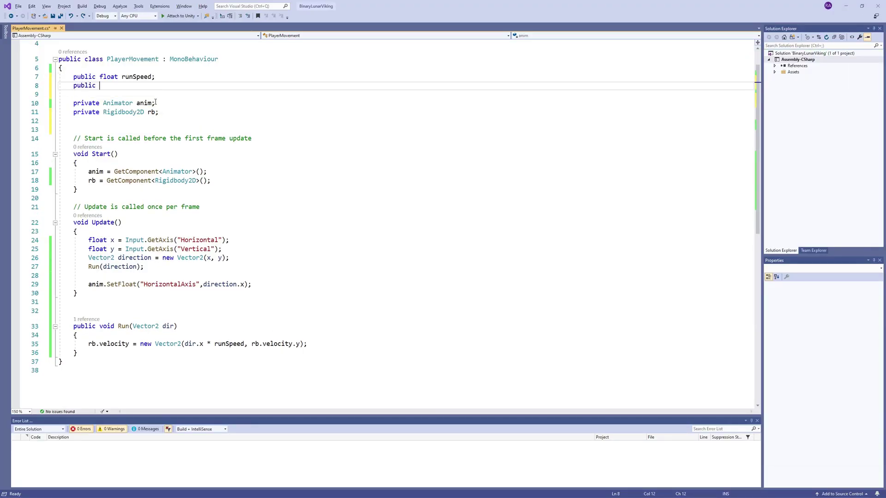
text(int side;)
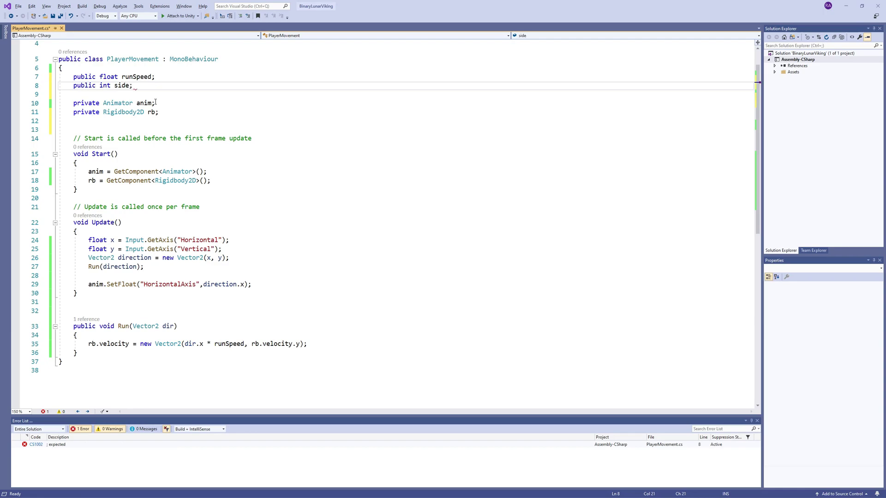
key(Return)
text(public bool )
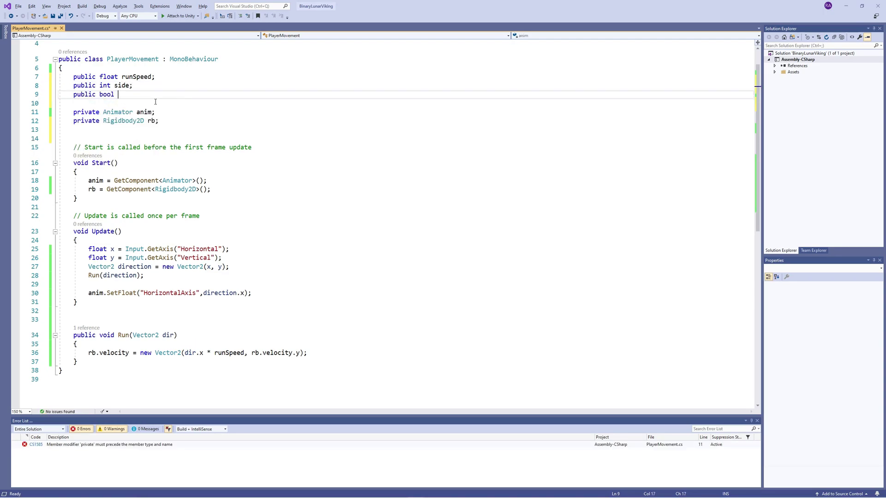
text(facingRight;)
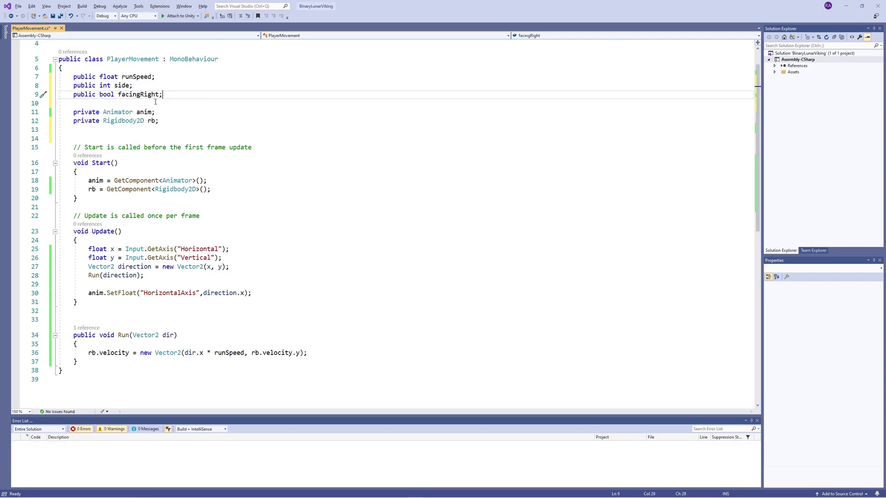
Step: Add an empty if (x > 0) block after the anim.SetFloat line in Update
click(265, 294)
key(Return)
key(Return)
text(if(x>)
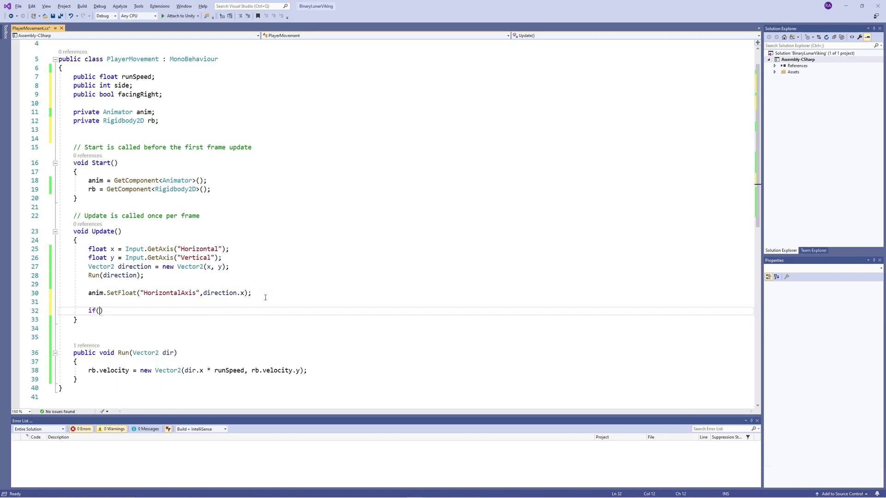
text(0){)
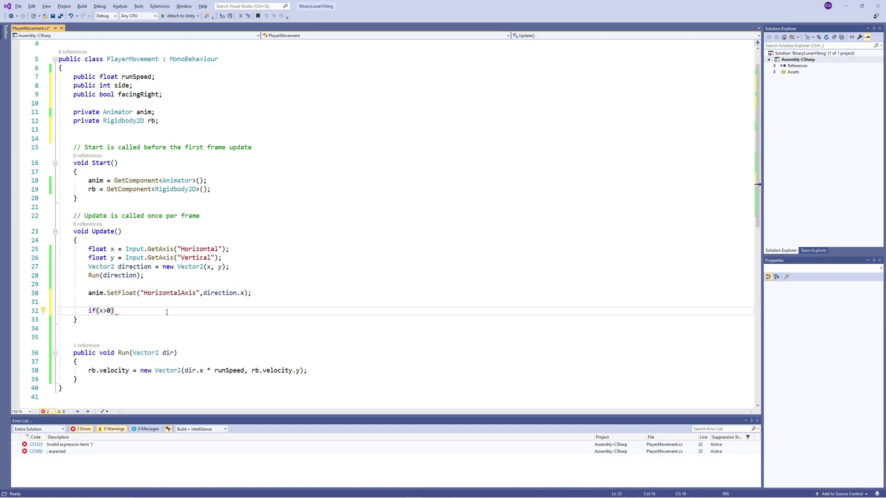
key(Return)
key(Return)
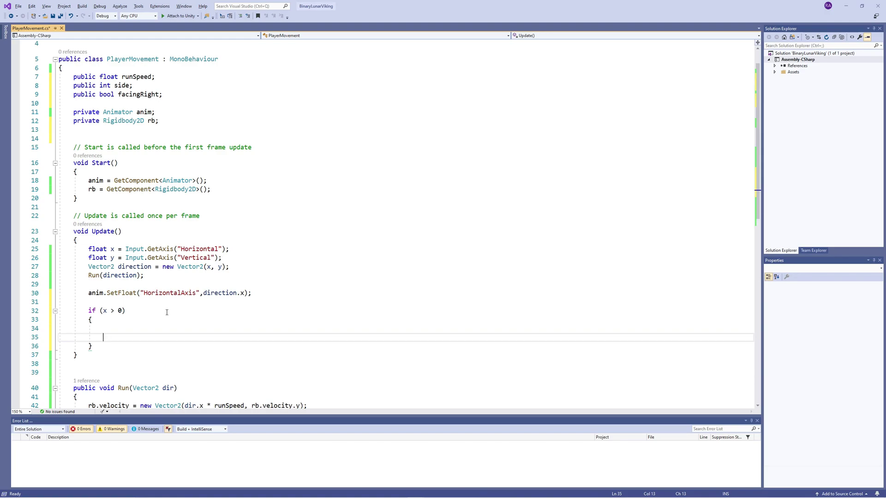
key(Up)
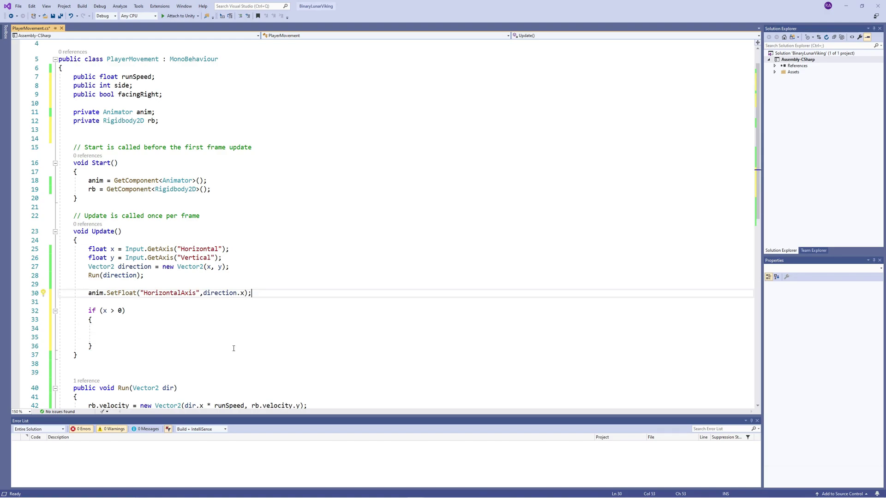
Step: Add the statement side = 1; inside the if (x > 0) block
click(129, 327)
text(side = 1)
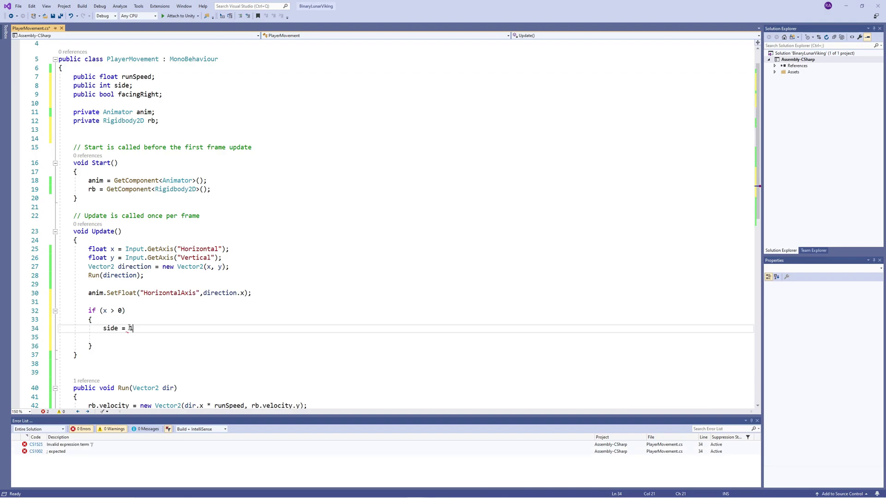
key(Return)
key(BackSpace)
text(;)
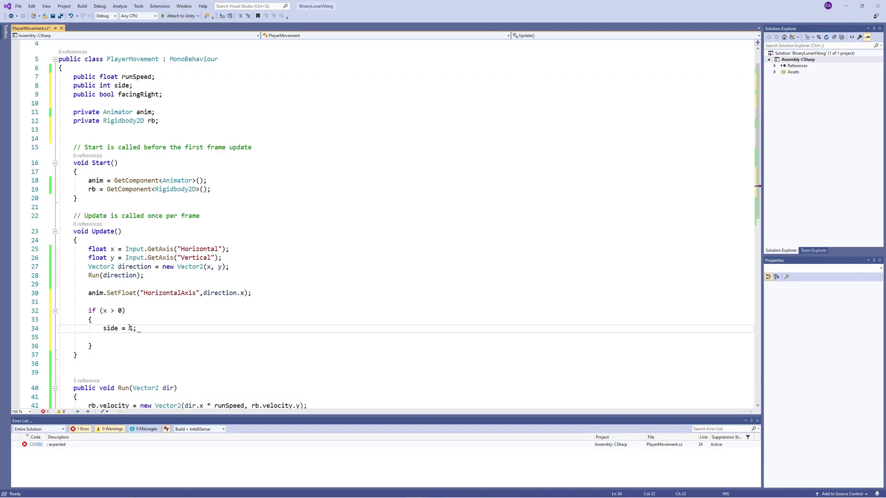
Step: Below side = 1, declare Vector3 theScale = gameObject.transform.localScale;
key(Return)
text(Vector3 )
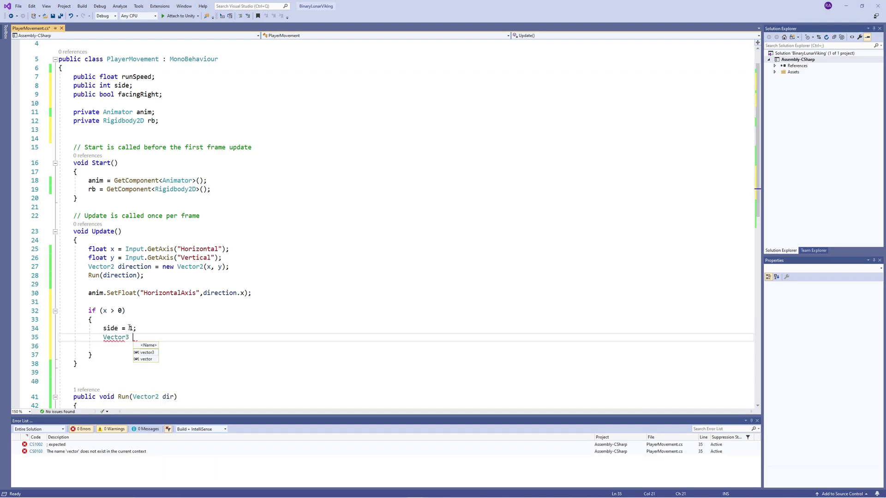
text(theScale )
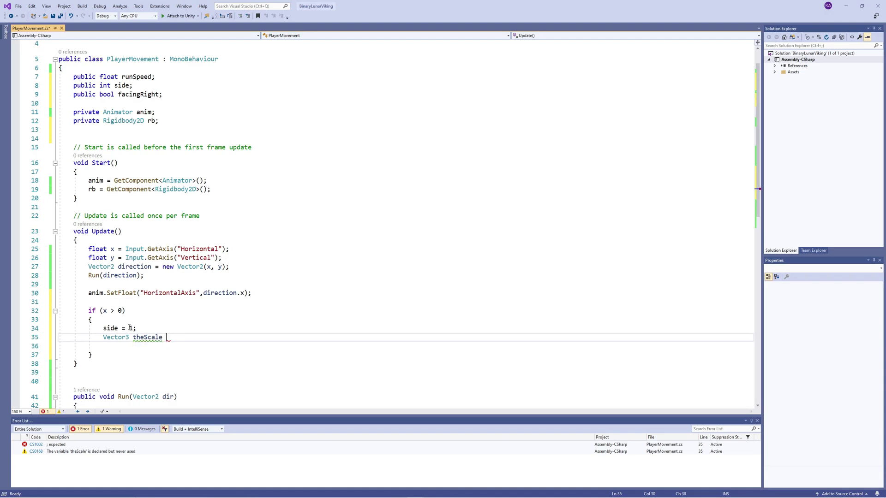
text(= gameObject.)
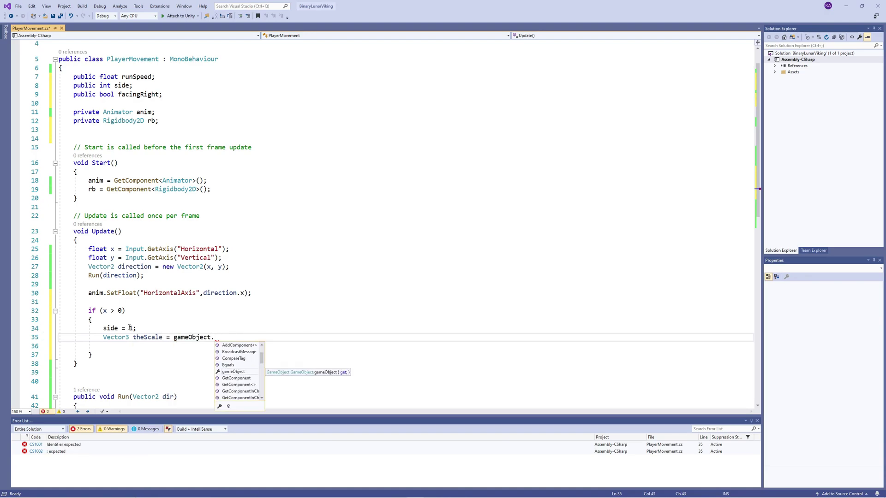
text(transform.localScale;)
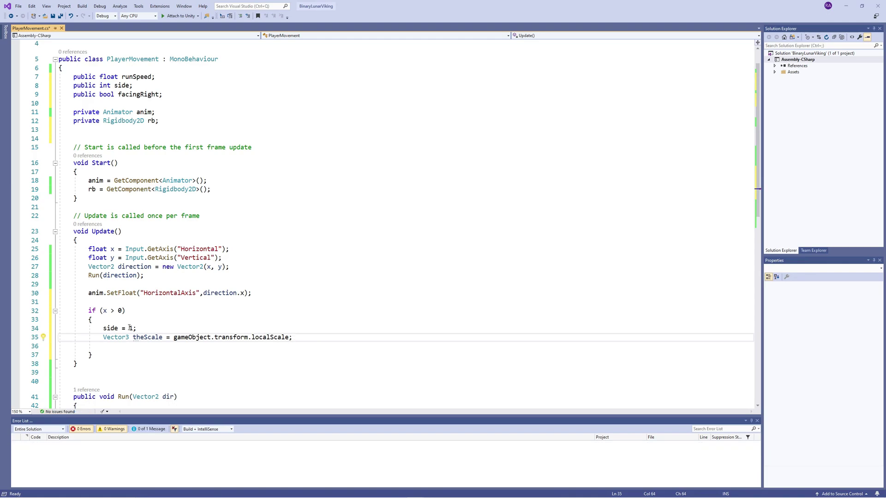
key(Return)
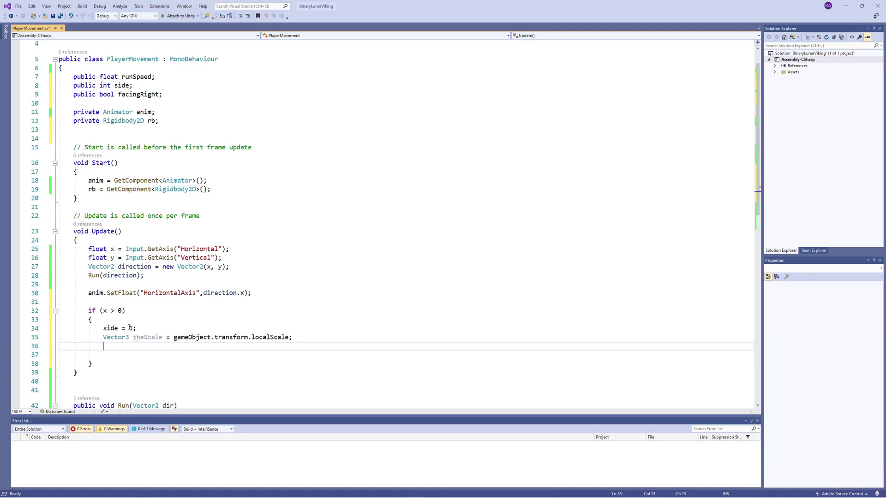
Step: Nest an empty if (!facingRight) block below the theScale declaration
text(if)
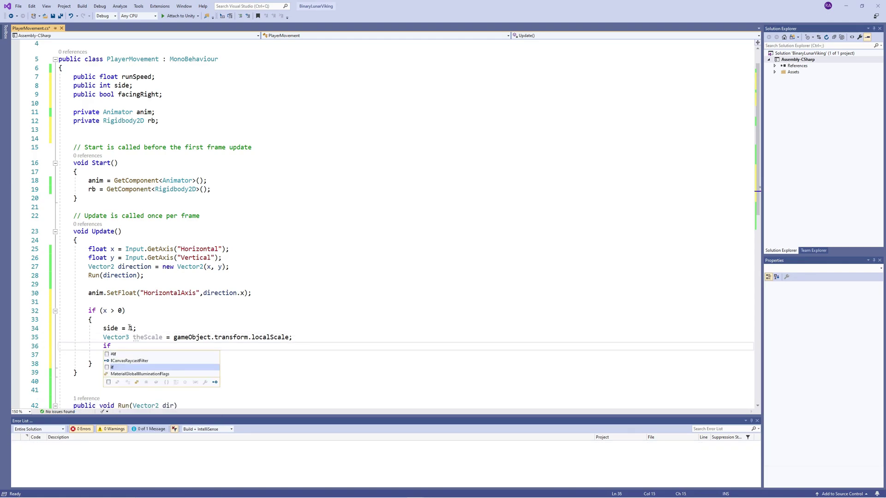
text( (!facingRight) {)
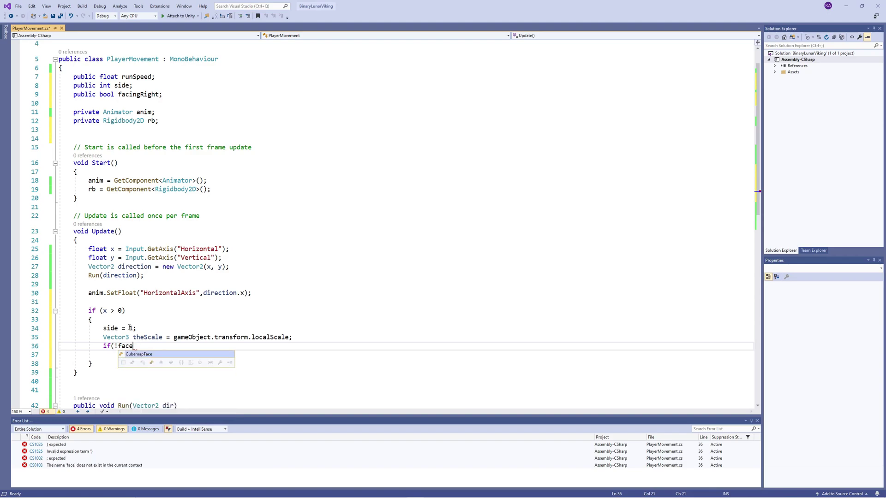
key(Return)
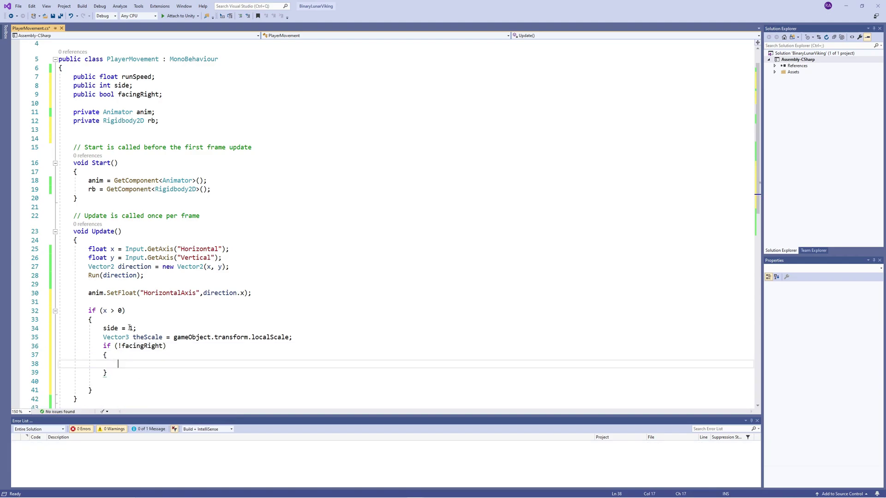
key(Return)
key(Up)
Step: Add theScale.x *= -1; inside the if (!facingRight) block to mirror the horizontal scale
text(theScale.x =)
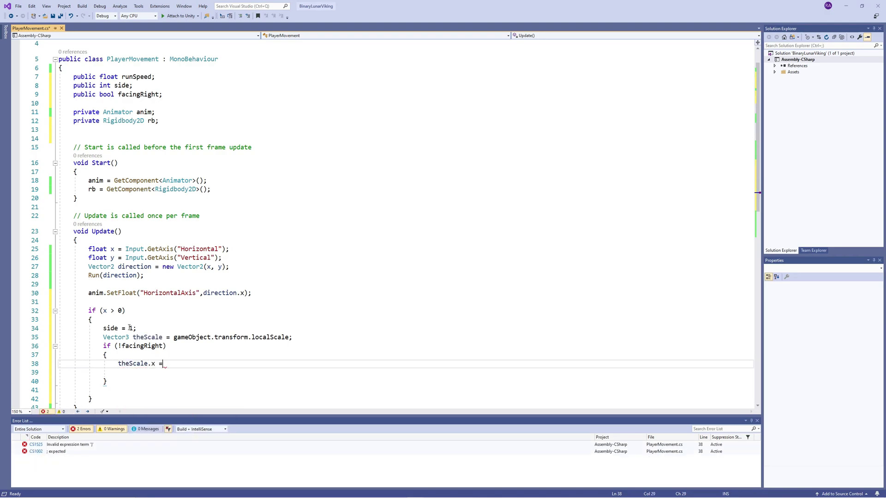
key(BackSpace)
text(*= -1;)
key(Return)
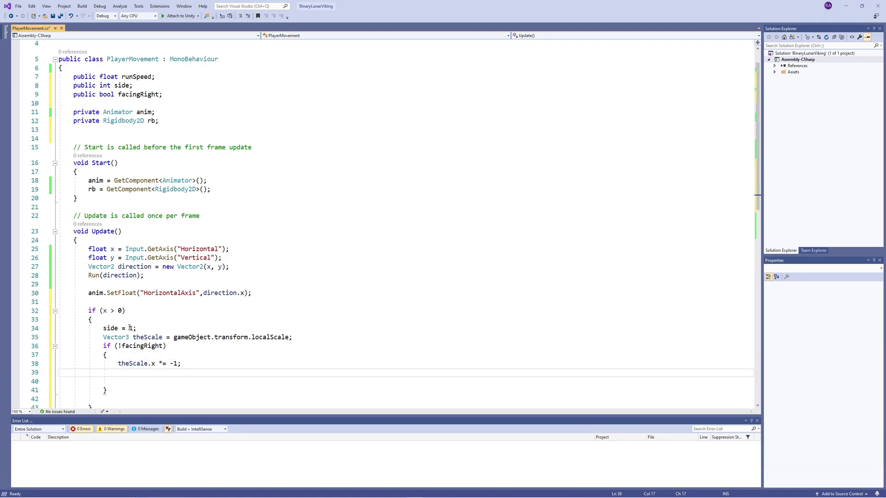
Step: Complete the if (!facingRight) block with gameObject.transform.localScale = theScale; and facingRight = true;
drag(174, 338, 289, 337)
key(ctrl+c)
click(212, 375)
key(ctrl+v)
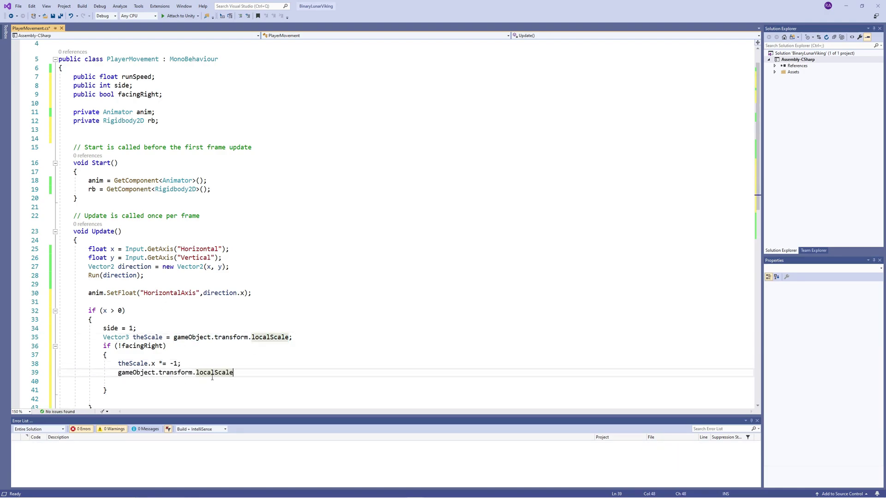
text(= theScale;)
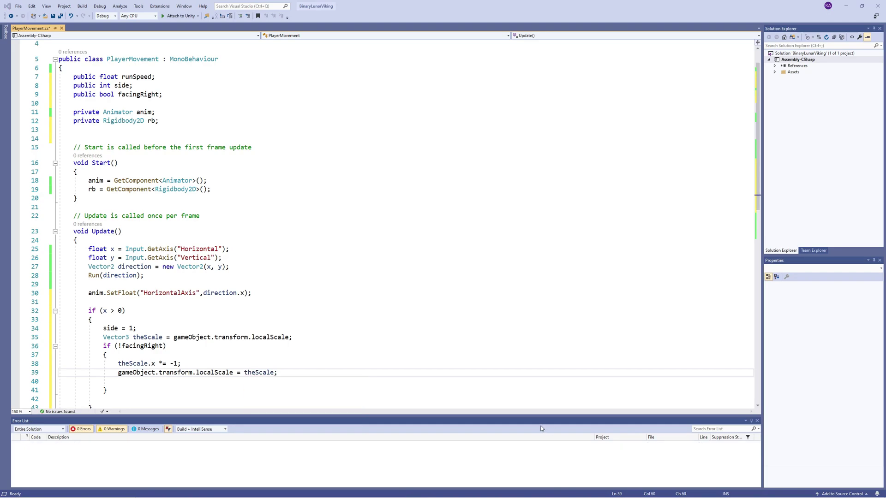
key(Return)
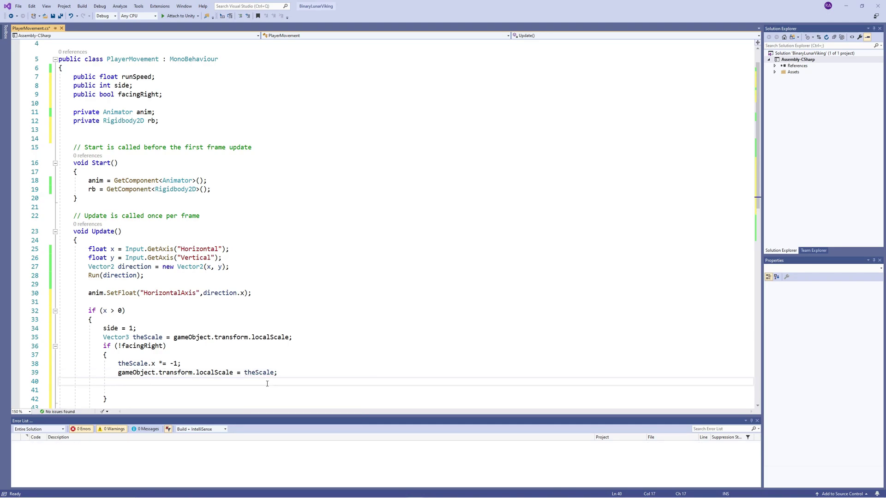
text(facingRight)
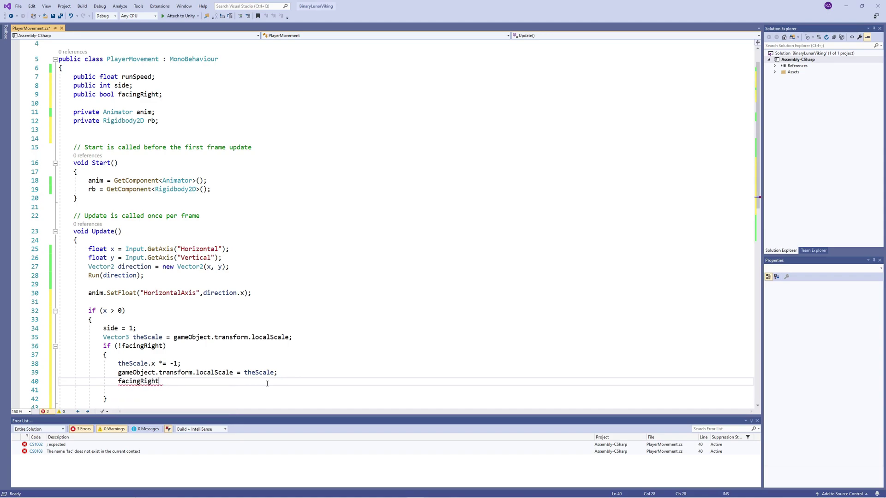
text( = true;)
Step: Duplicate the whole if (x > 0) block directly below the original in Update
scroll(104, 328, down, 3)
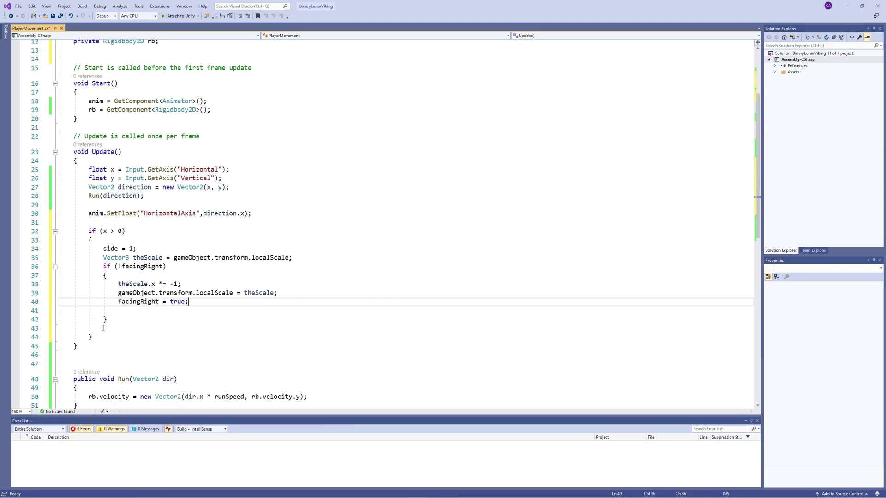
click(103, 328)
drag(101, 337, 33, 233)
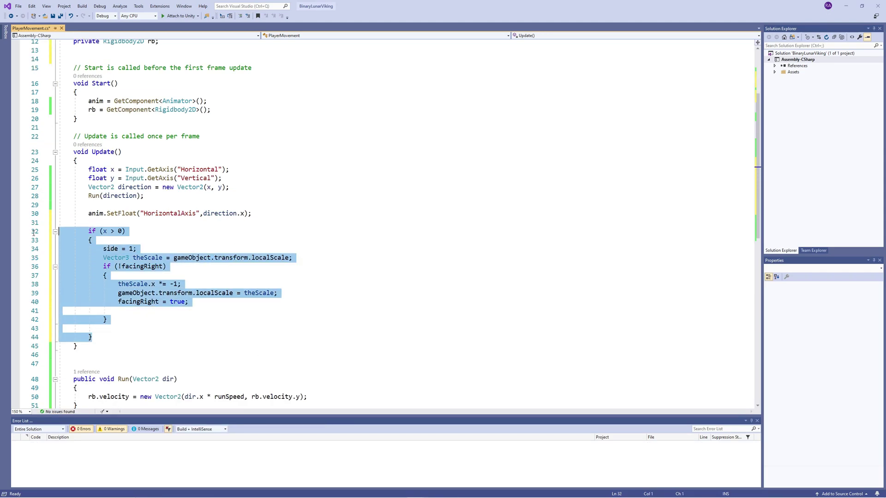
key(ctrl+c)
click(110, 345)
key(Return)
key(Return)
key(ctrl+v)
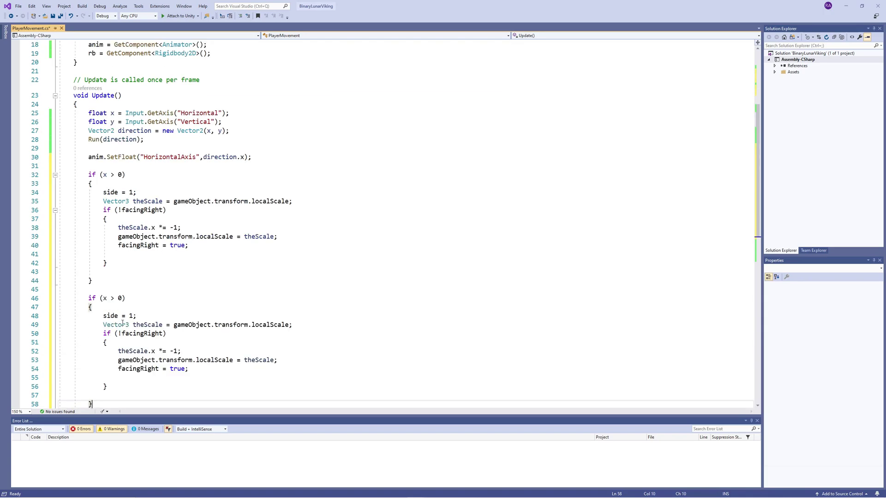
Step: Change the duplicated block's condition to x < 0 and its side value to -1
click(114, 298)
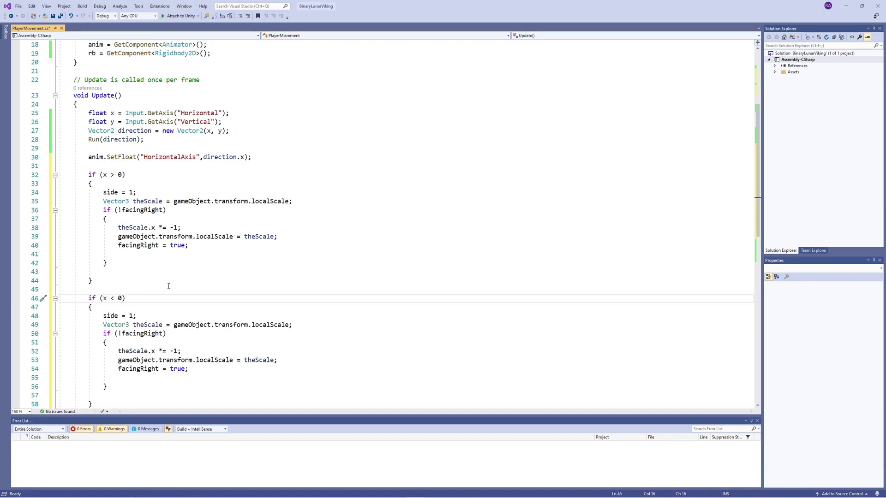
scroll(168, 286, down, 4)
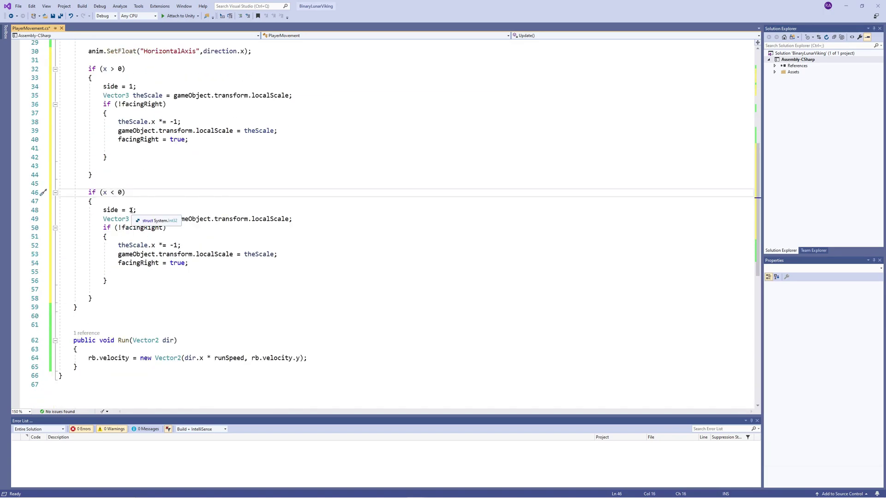
click(132, 210)
text(-)
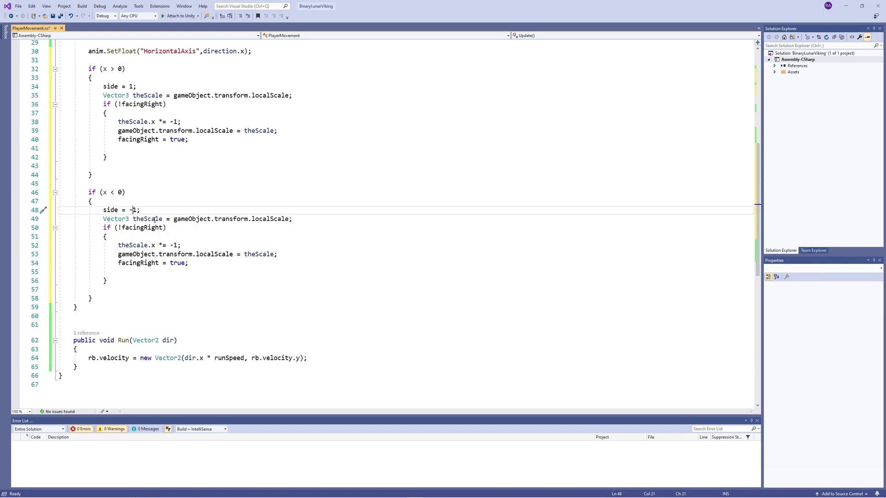
Step: In the x < 0 block, change the nested condition to if (facingRight) and set facingRight = false;
double_click(177, 264)
click(117, 228)
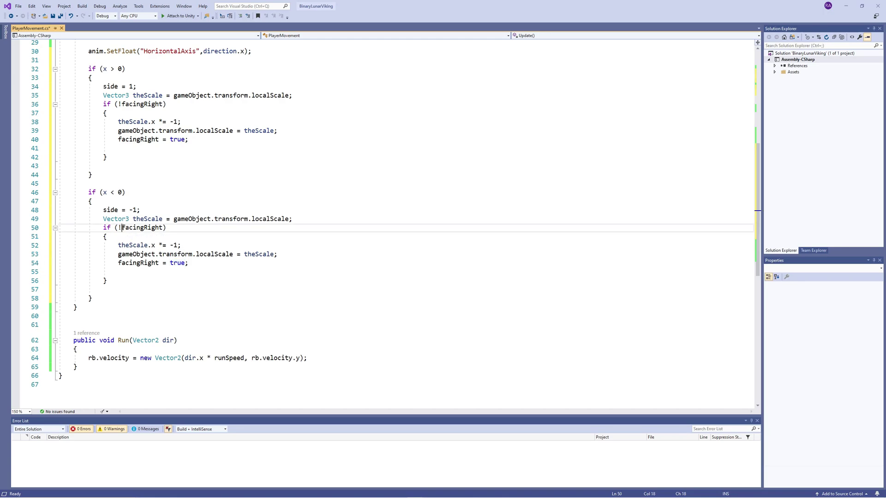
key(Delete)
double_click(177, 263)
text(false;)
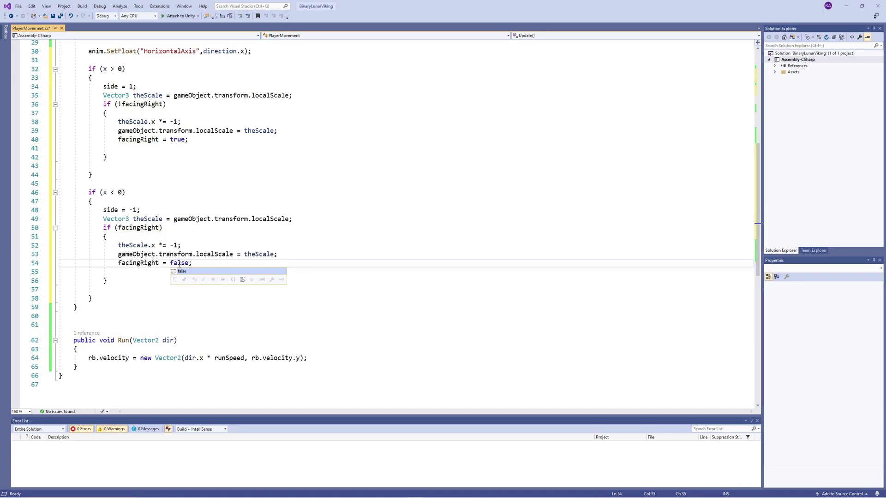
Step: Save the PlayerMovement script, switch to Unity and play-test the viking turning with its movement
click(83, 307)
scroll(139, 220, up, 4)
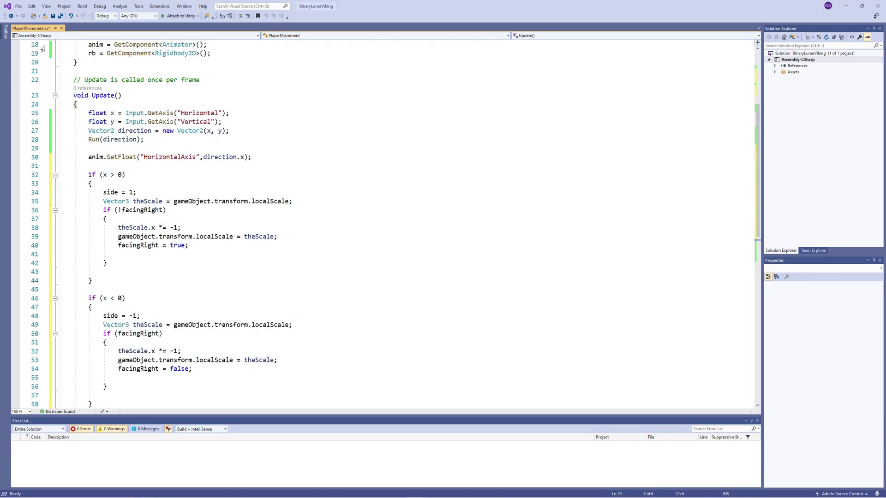
right_click(41, 28)
click(69, 32)
click(250, 176)
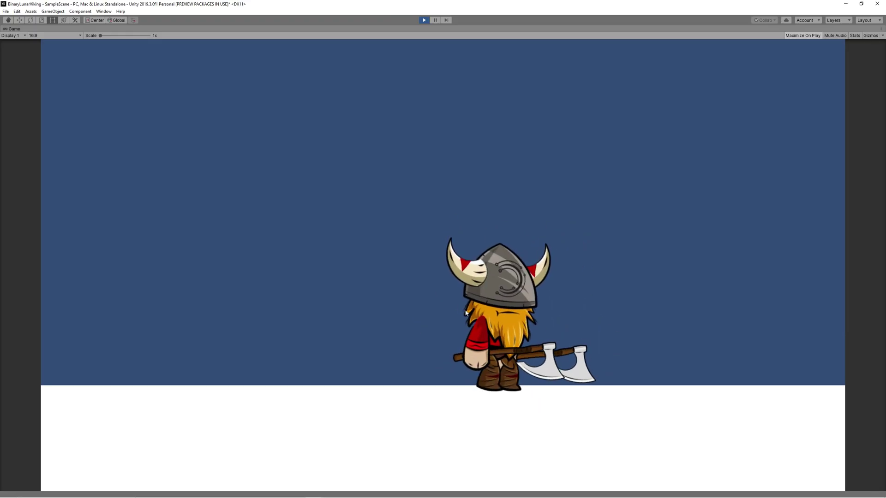
click(424, 20)
Step: Create an empty GameObject in SampleScene and rename it Player
right_click(580, 79)
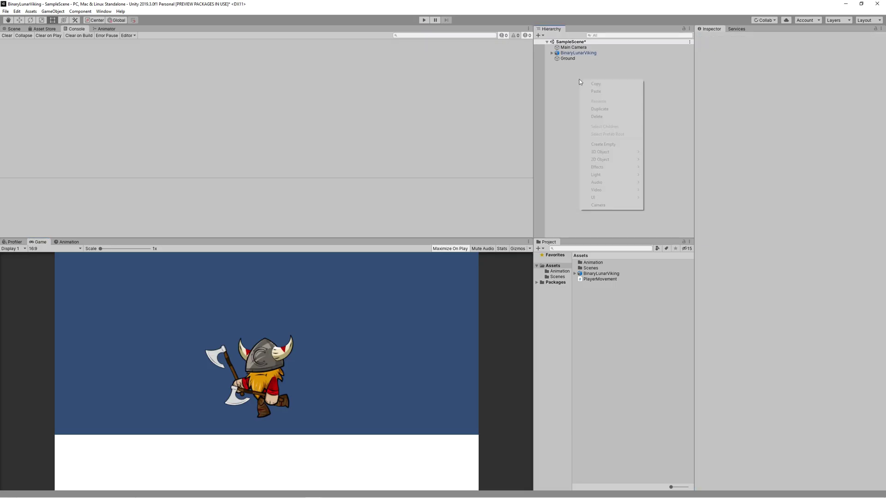
click(603, 145)
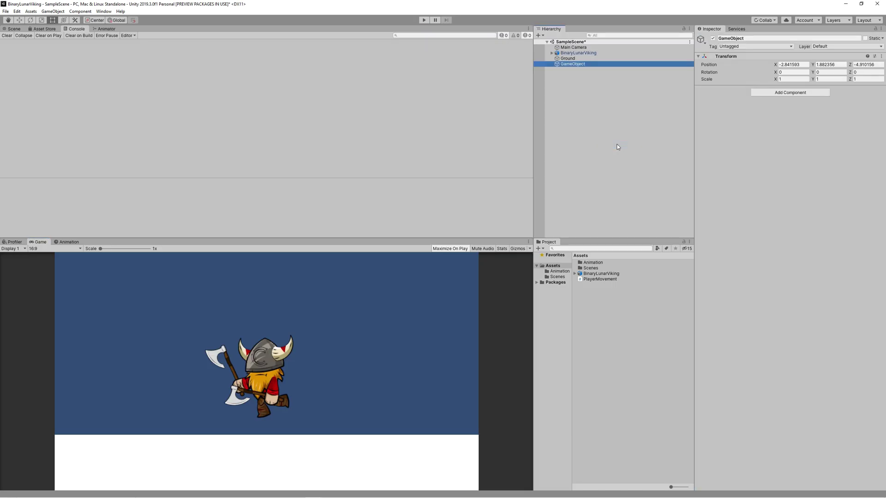
click(590, 90)
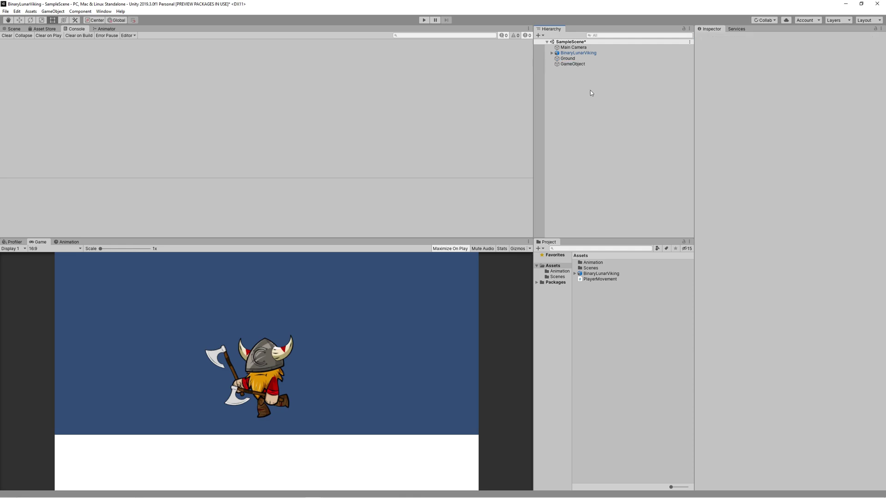
click(584, 65)
click(583, 70)
click(581, 65)
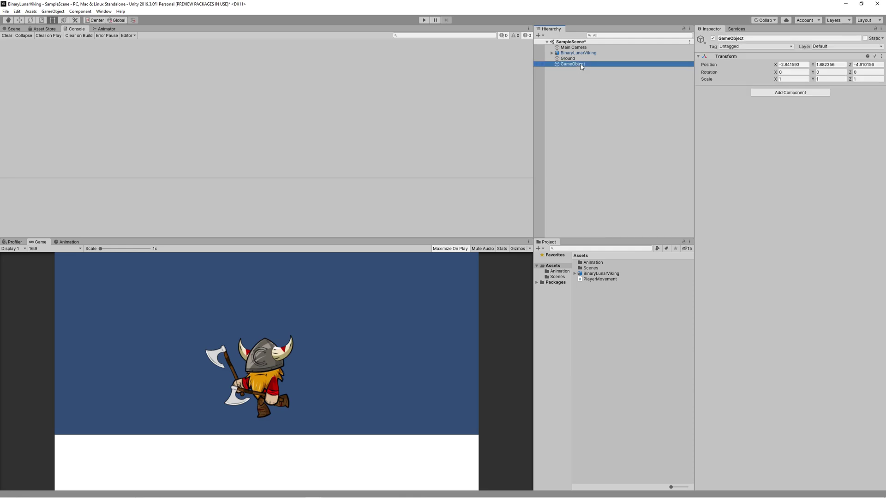
key(F2)
text(Player)
key(Return)
Step: Make BinaryLunarViking a child of Player and transfer its Rigidbody 2D component to Player, removing it from the viking
drag(576, 52, 575, 64)
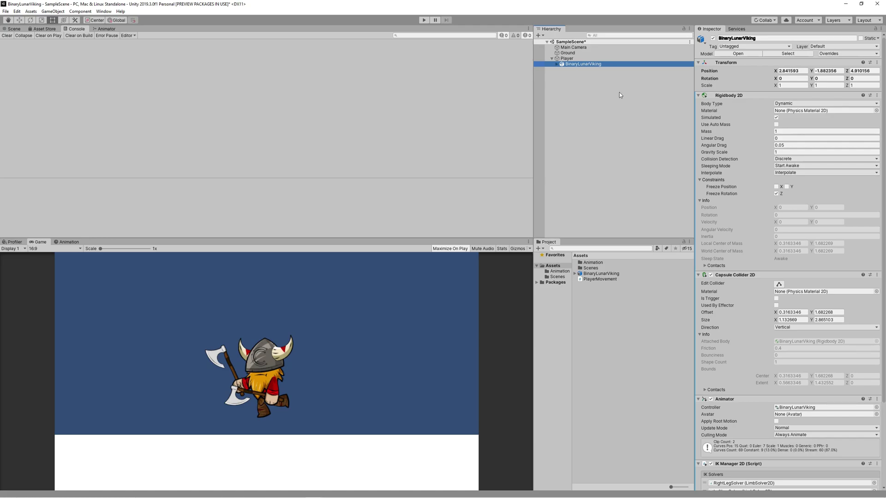
click(877, 95)
click(835, 144)
click(569, 60)
click(882, 56)
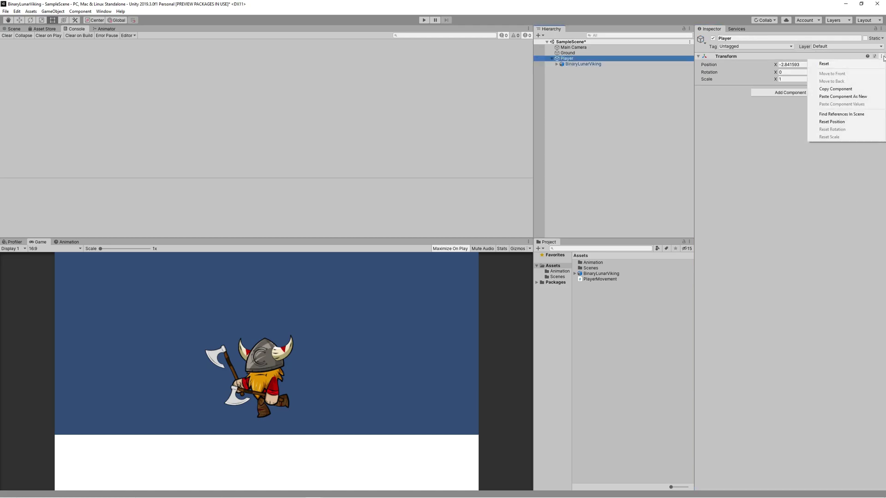
click(864, 97)
click(583, 64)
click(877, 96)
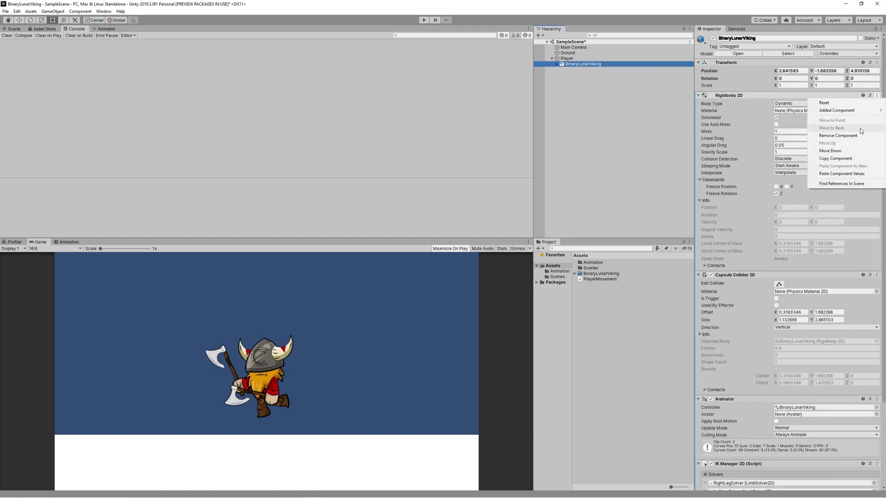
click(857, 135)
Step: Copy BinaryLunarViking's Capsule Collider 2D onto Player as a new component and remove it from the viking
click(882, 96)
click(850, 158)
click(568, 59)
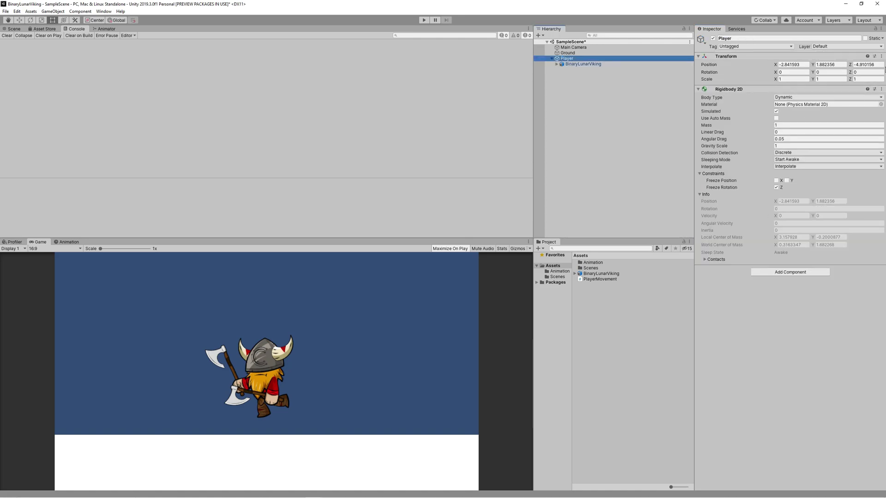
click(881, 56)
click(844, 110)
click(583, 64)
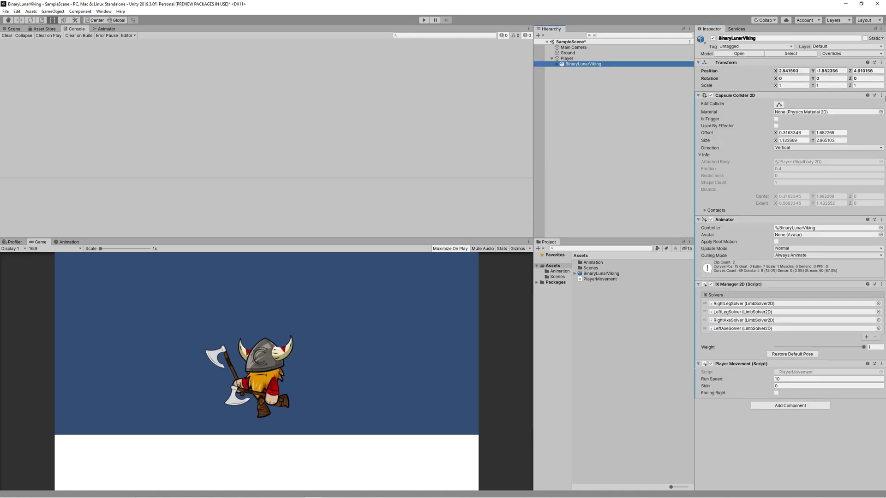
click(881, 95)
click(849, 135)
click(882, 95)
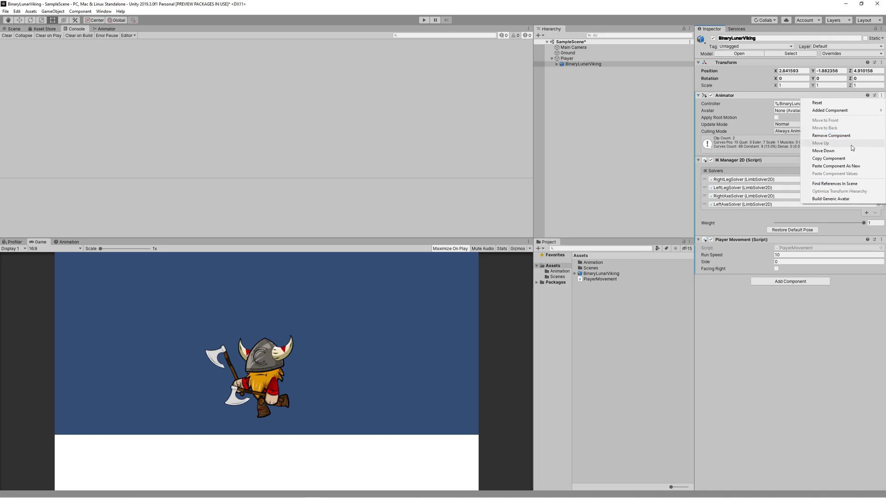
click(817, 305)
click(881, 240)
click(854, 280)
key(ctrl+z)
Step: Copy the Player Movement script component from BinaryLunarViking onto Player and remove it from the viking
click(881, 240)
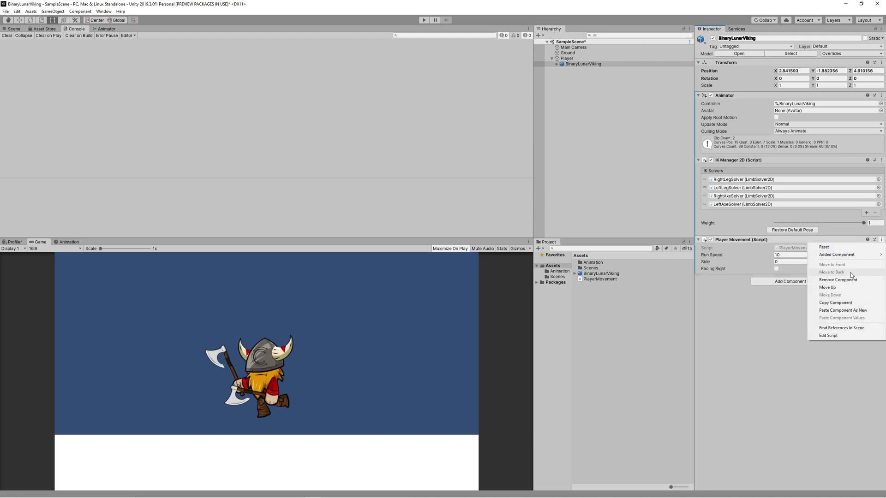
click(830, 302)
click(567, 58)
click(881, 55)
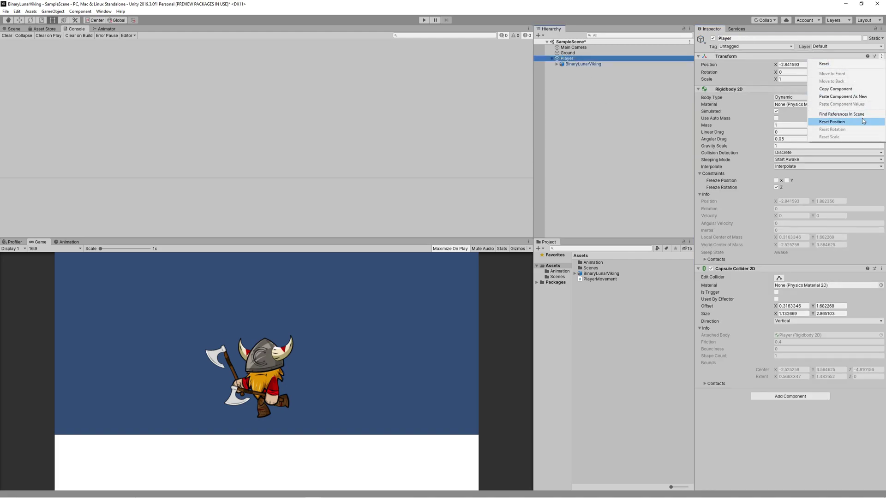
click(842, 96)
click(881, 239)
click(824, 277)
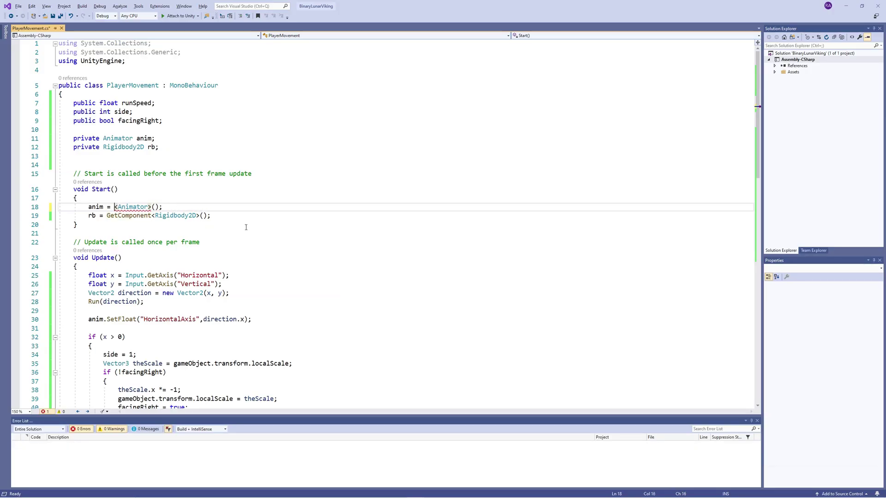
Step: In Visual Studio, assign anim in Start with GetComponentInChildren<Animator>() and save PlayerMovement.cs
text(get)
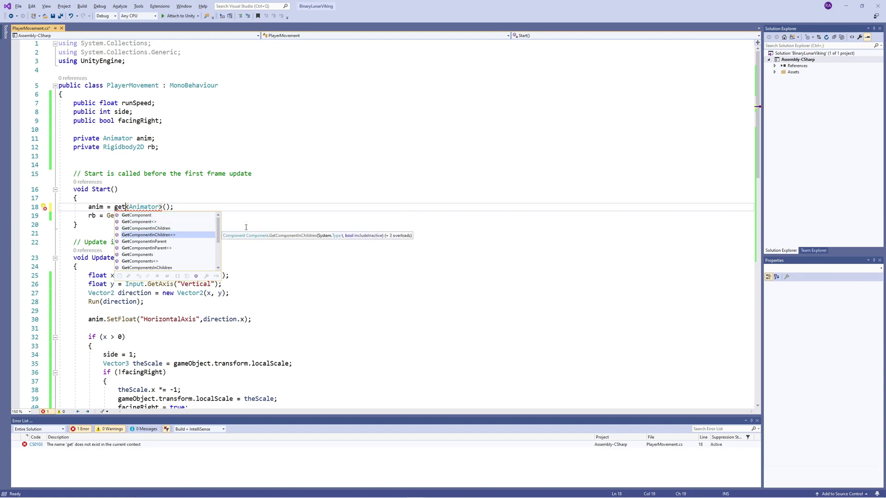
key(Tab)
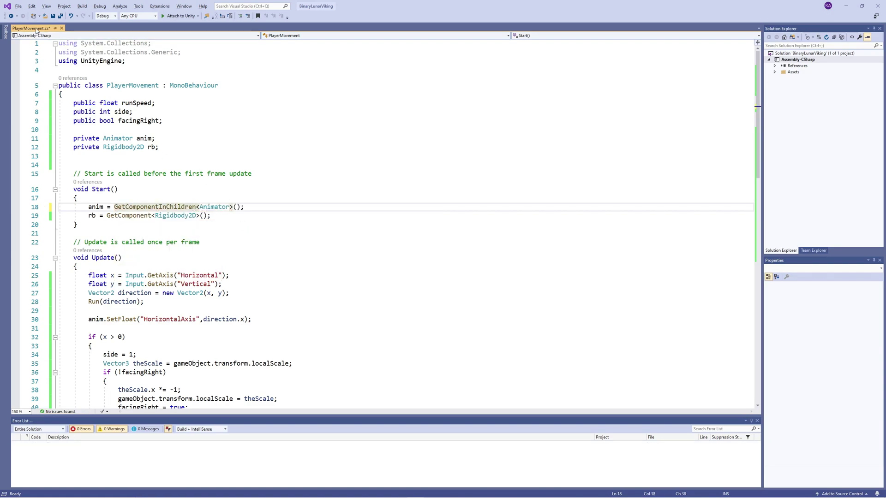
key(ctrl+s)
Step: Switch to Unity and play-test the scene with the components on Player
key(alt+Tab)
click(425, 20)
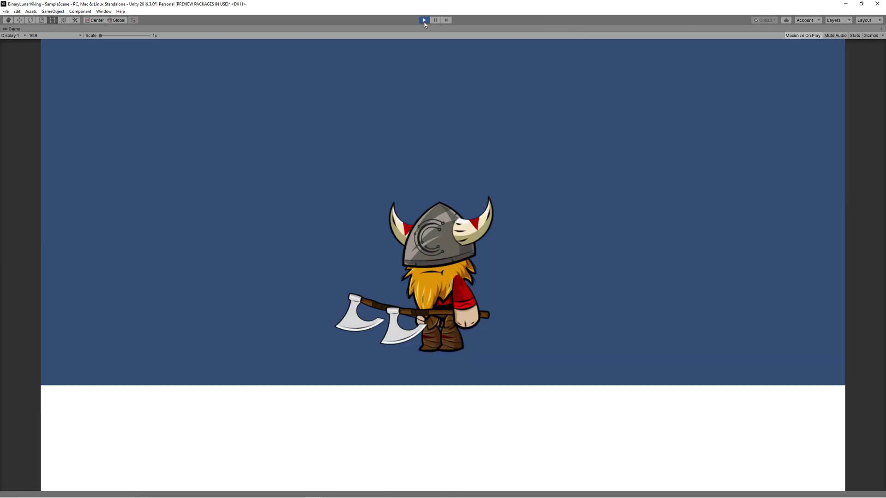
click(425, 20)
Step: Set BinaryLunarViking's position to 0, 0, 0 and move Player to about X -2.13, Y -0.49 above the ground
click(567, 58)
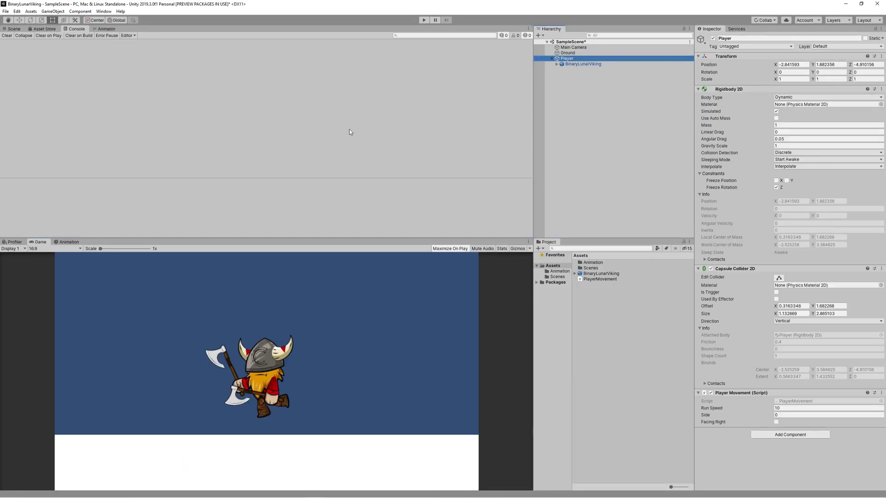
key(ctrl+1)
click(584, 64)
click(793, 71)
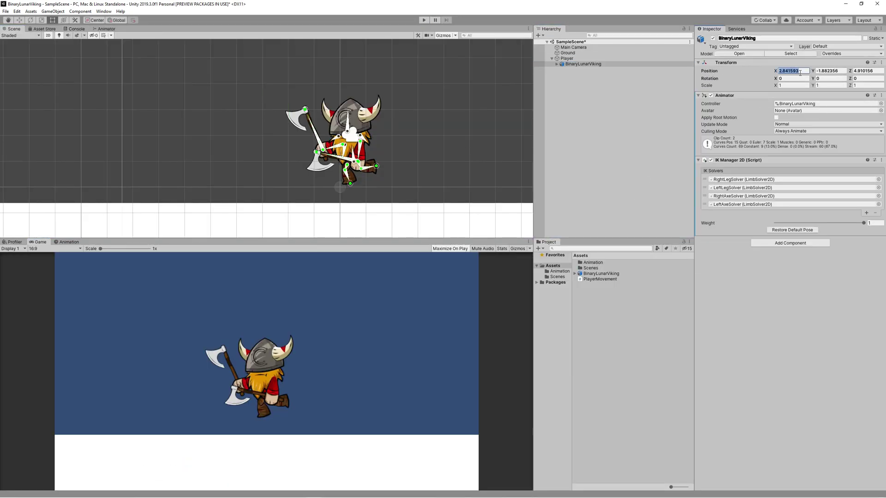
text(0)
key(Tab)
text(0)
key(Tab)
text(0)
click(577, 58)
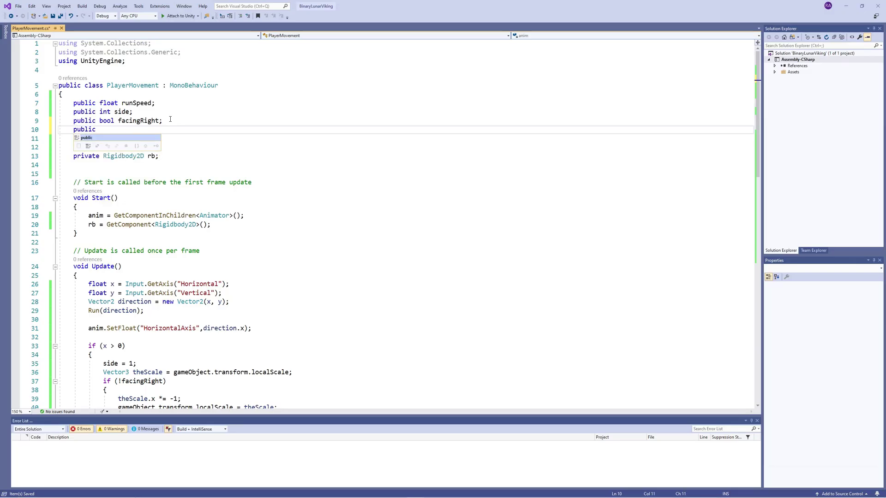
Step: In Visual Studio, declare a public GameObject characterContainer field below facingRight and save PlayerMovement.cs
text(GameObject characterContain)
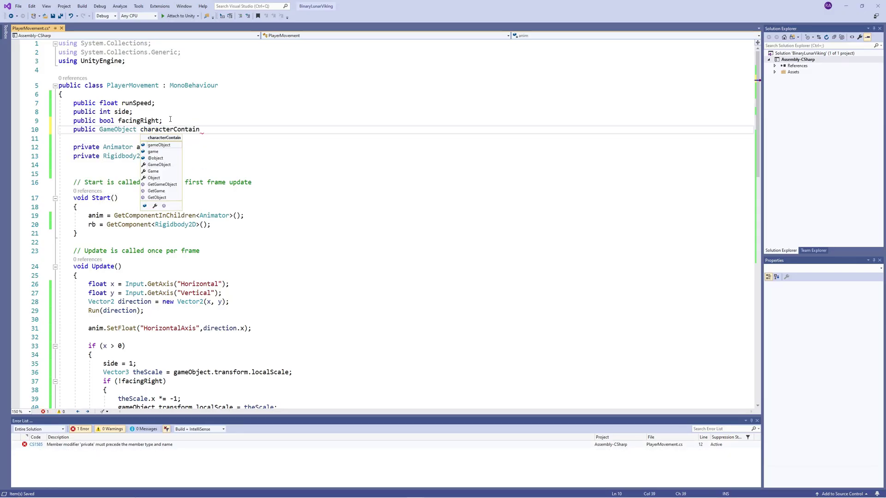
right_click(30, 28)
click(50, 35)
Step: Change the characterContainer field's type to Transform
scroll(209, 152, down, 8)
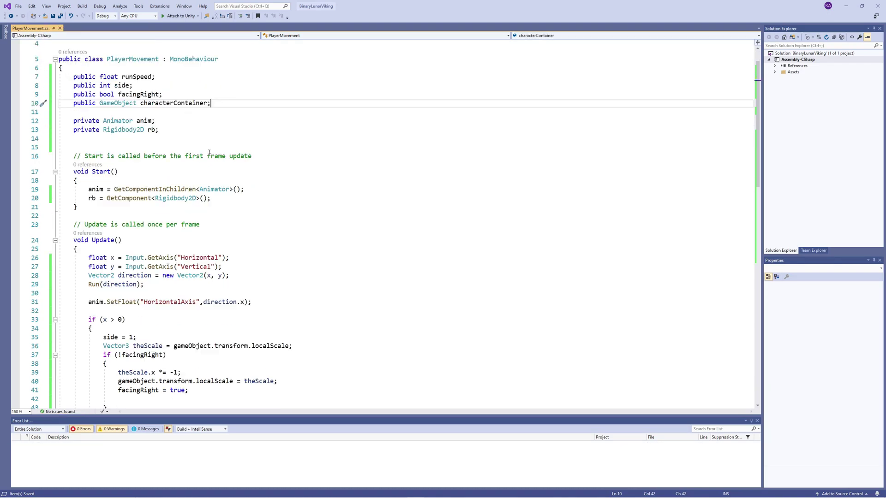
scroll(209, 152, up, 1)
click(217, 187)
scroll(222, 174, up, 7)
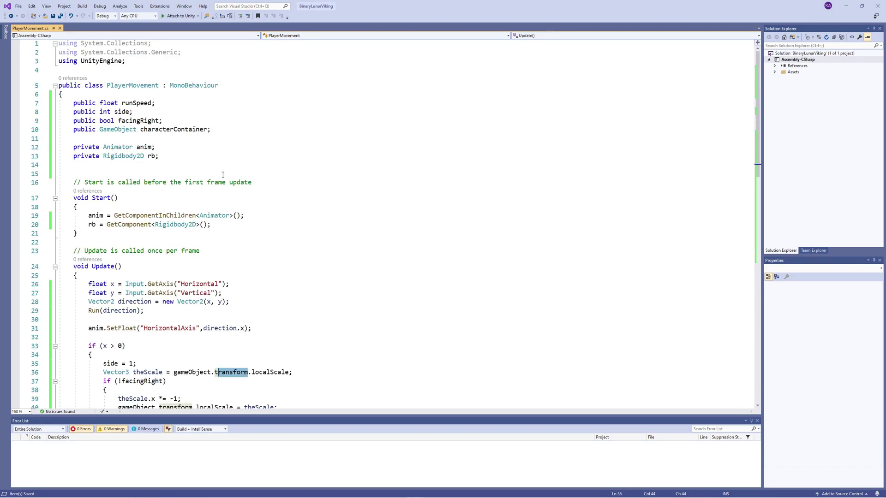
text(ansform)
double_click(126, 184)
scroll(198, 174, down, 11)
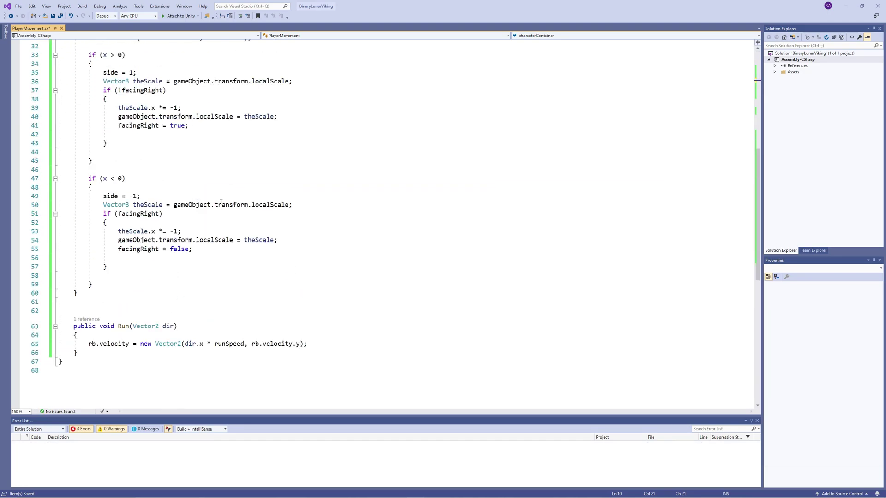
Step: Replace gameObject.transform with characterContainer in the x > 0 and x < 0 blocks and save the script
scroll(212, 160, up, 1)
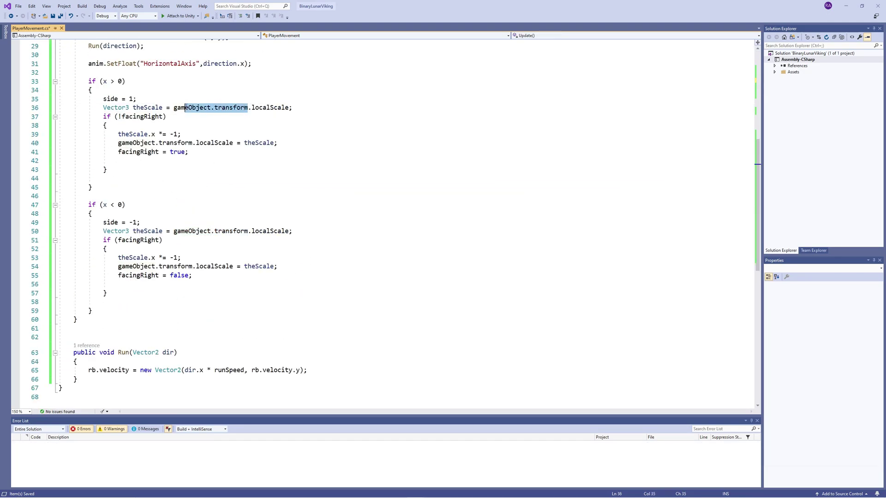
drag(185, 108, 174, 107)
text(characterContainer)
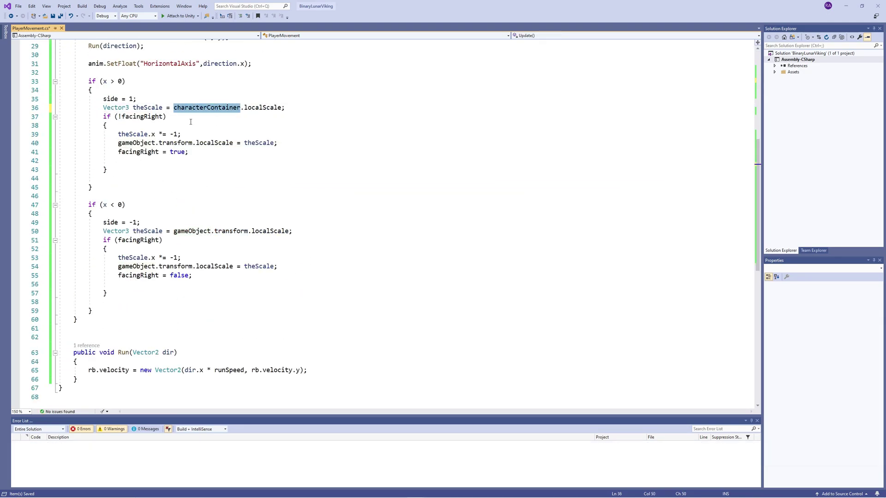
drag(250, 231, 174, 231)
key(ctrl+v)
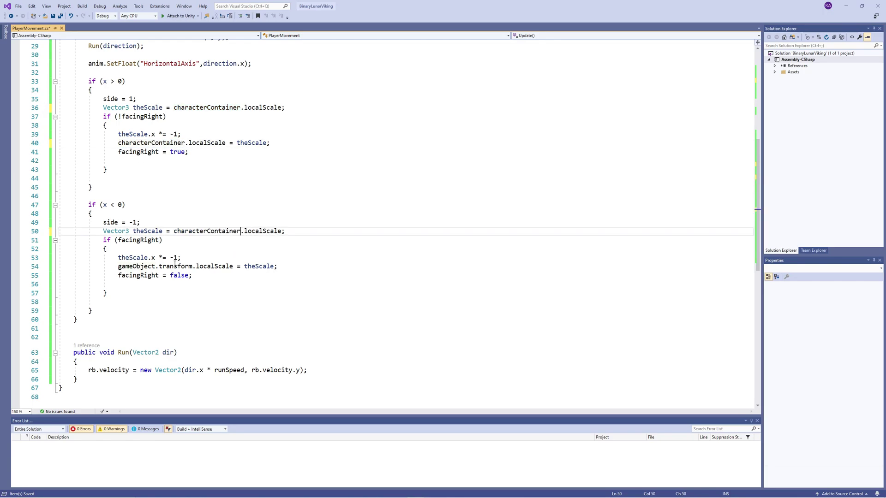
right_click(31, 27)
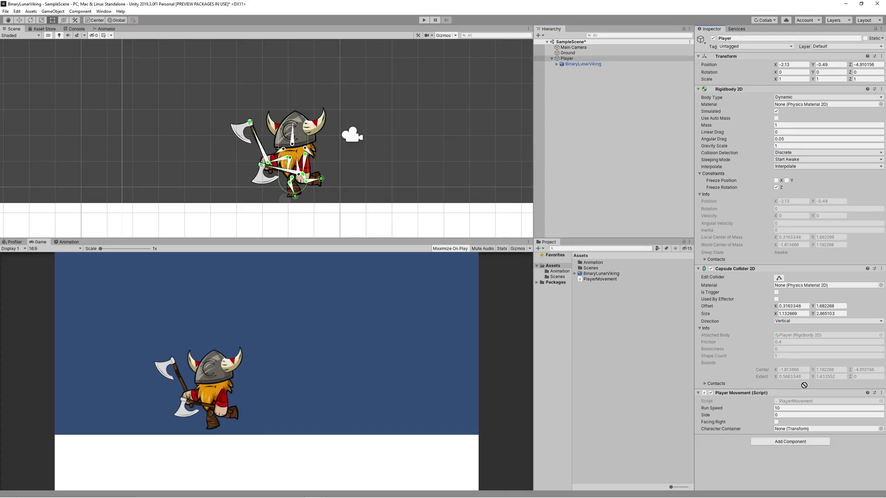
Step: In Unity, assign BinaryLunarViking to Player's Character Container and play-test running right and left
click(422, 22)
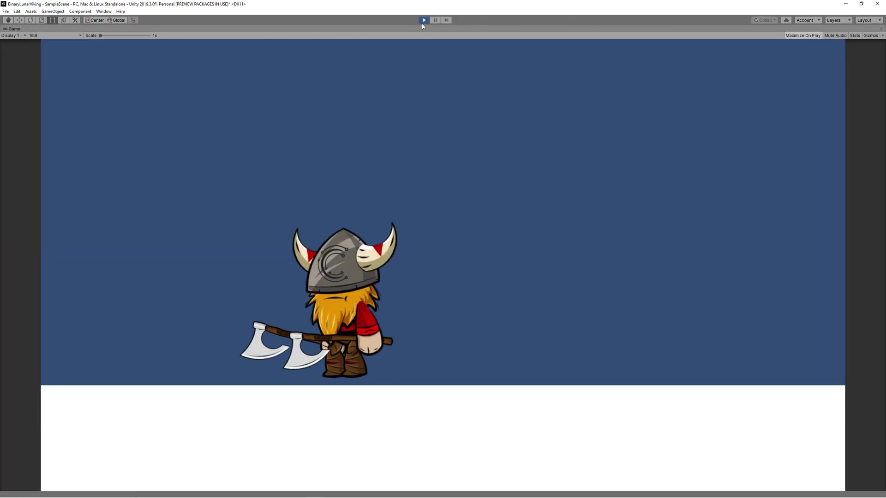
key(d)
key(a)
key(d)
key(a)
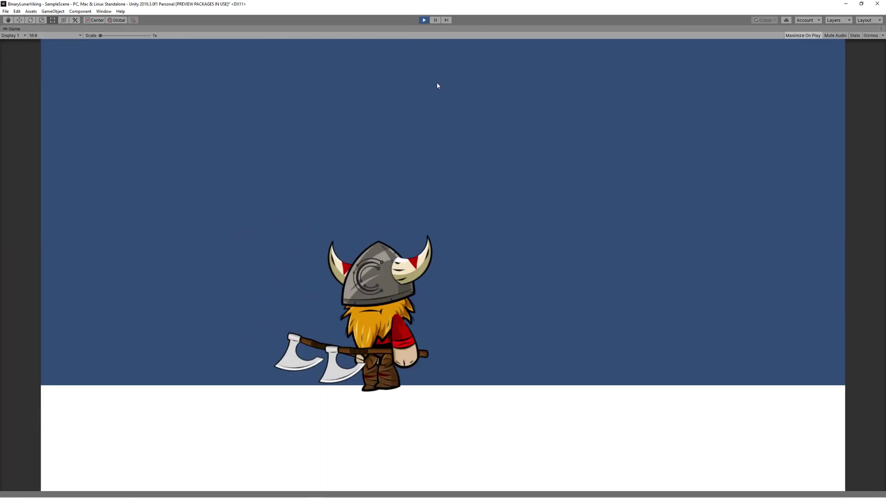
key(d)
key(a)
click(424, 21)
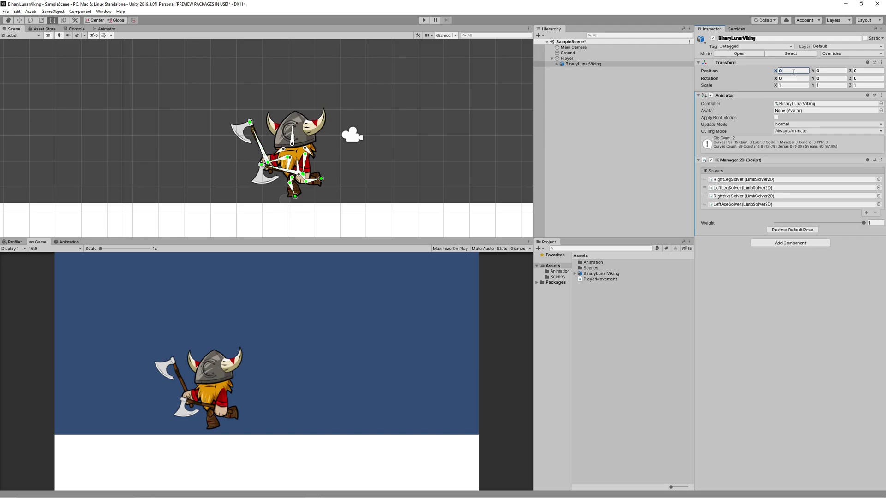
Step: Set BinaryLunarViking's X position to 0.5 within Player and start play mode to test the flip
text(5)
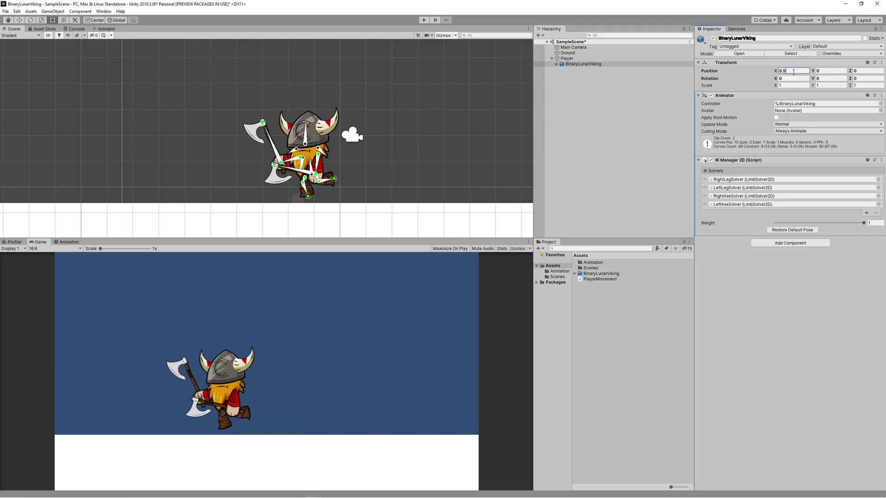
click(629, 110)
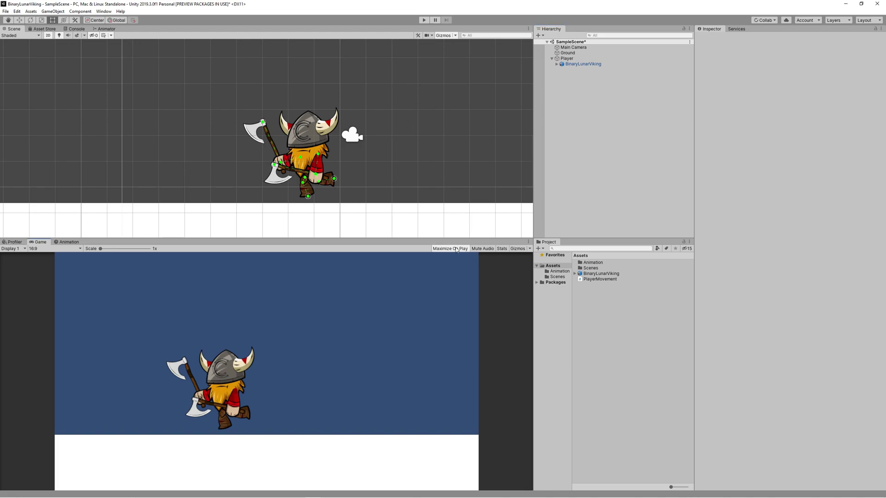
click(424, 20)
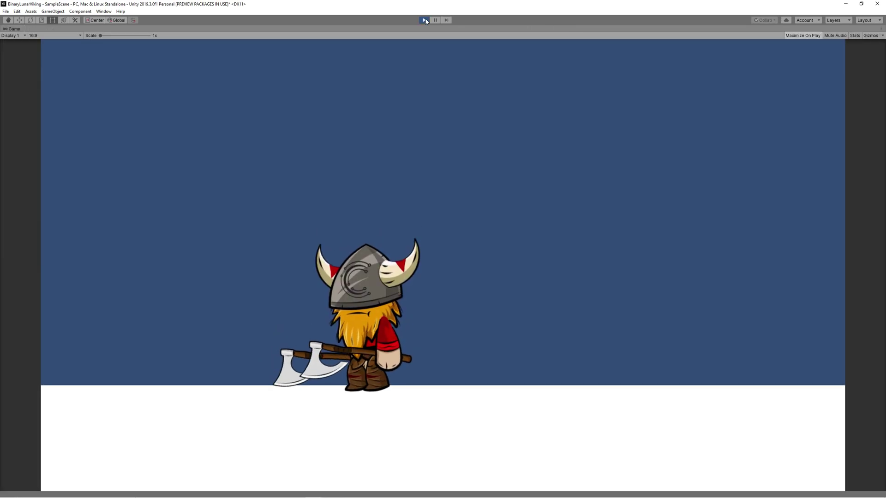
Step: Play-test the viking by running it right and left repeatedly to check the movement, run animation and flip on each direction change
key(Right)
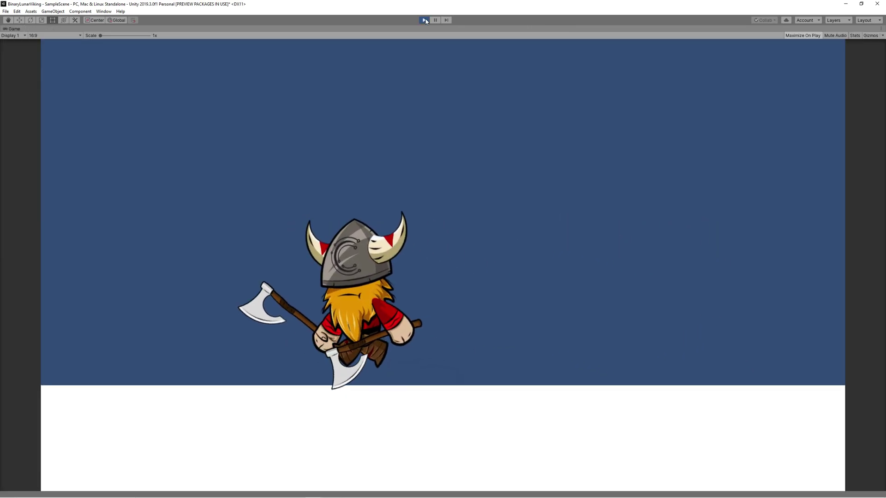
key(Right)
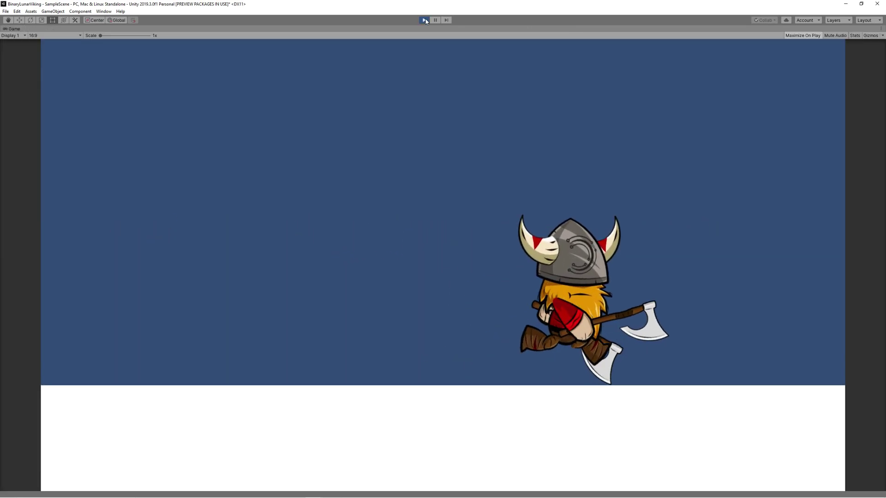
key(Left)
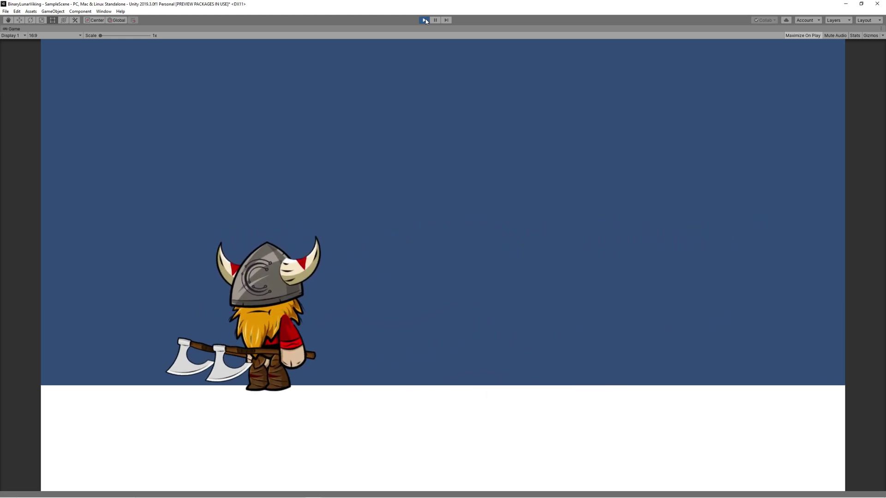
key(Right)
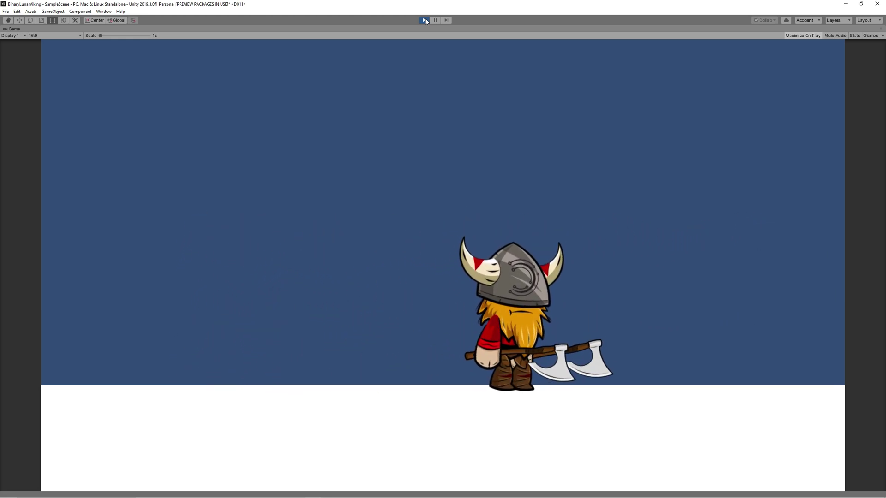
key(Left)
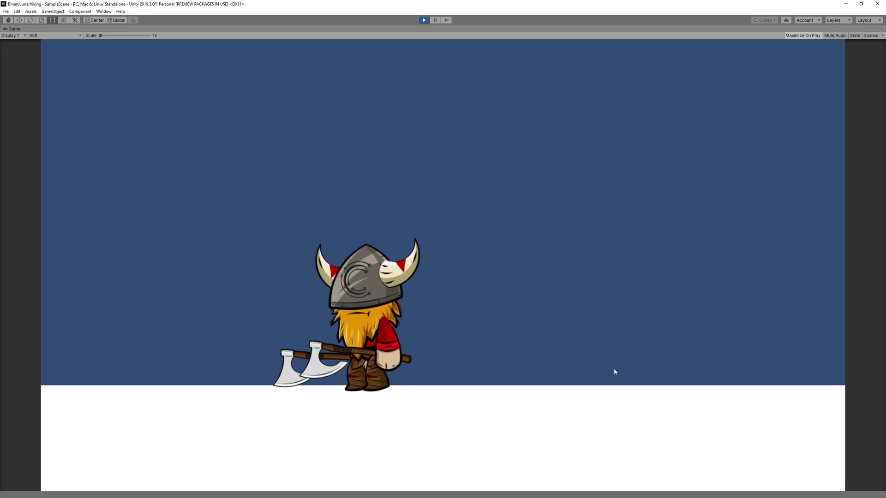
key(Left)
key(Right)
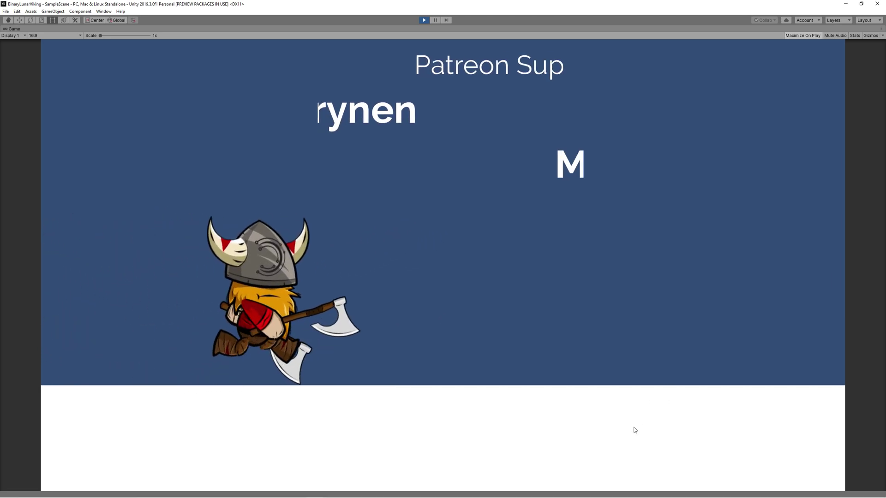
key(Left)
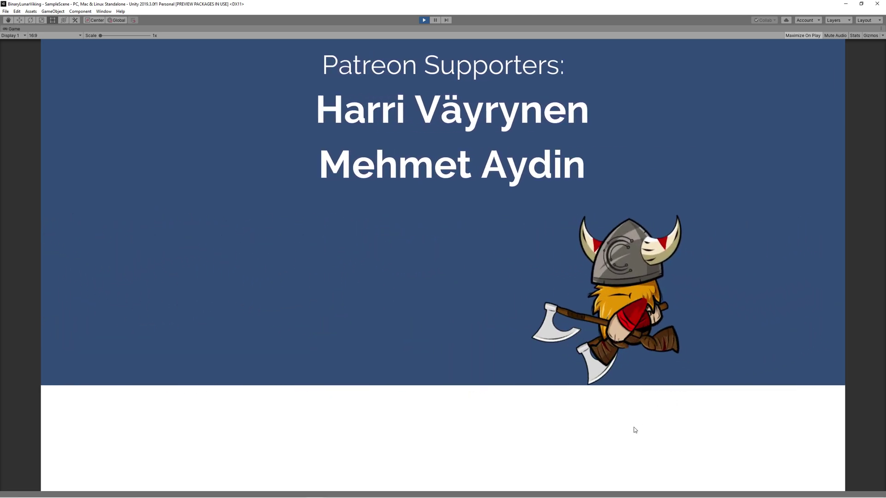
key(Right)
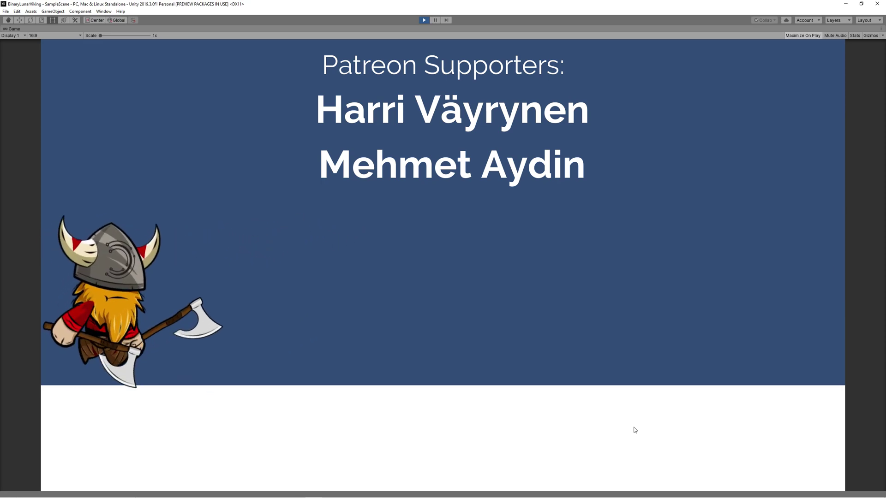
key(Left)
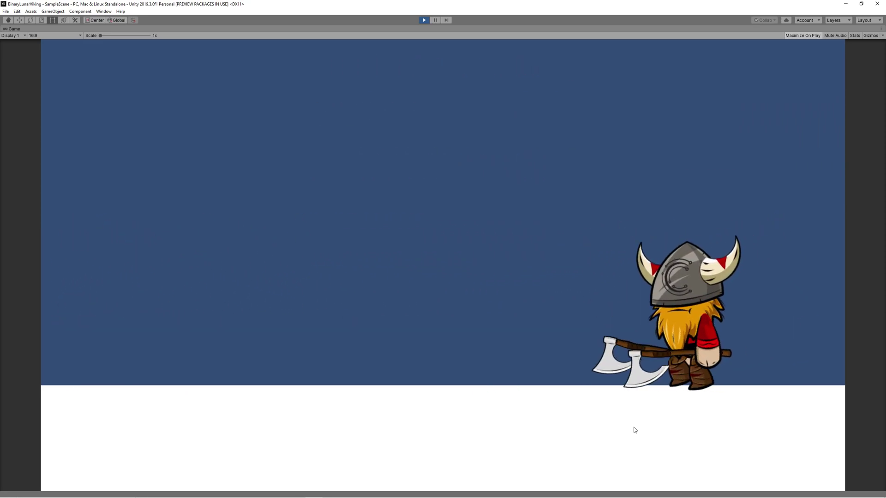
key(Right)
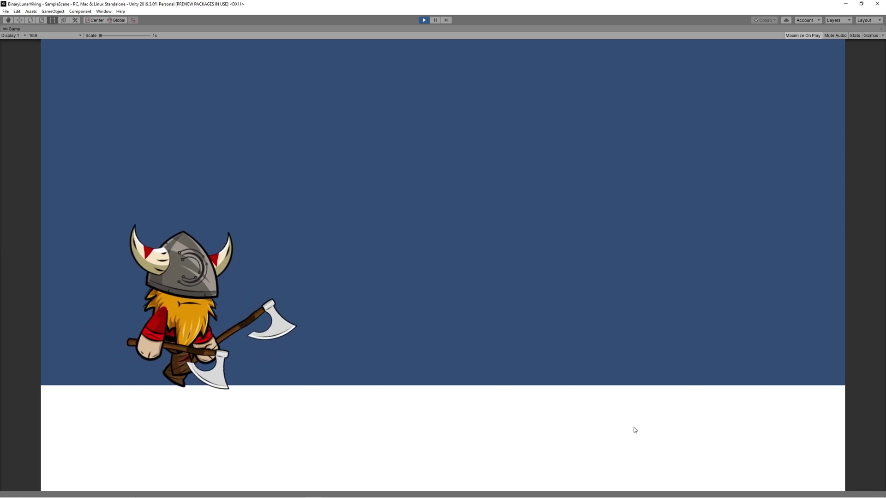
key(Left)
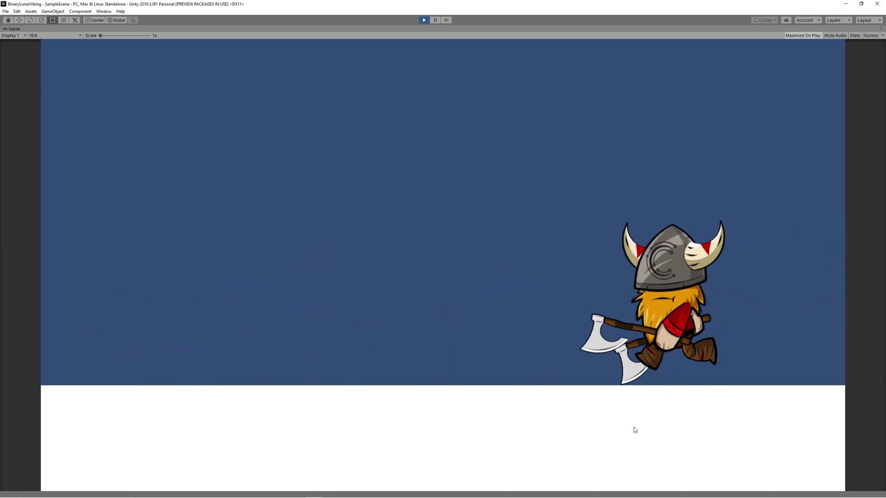